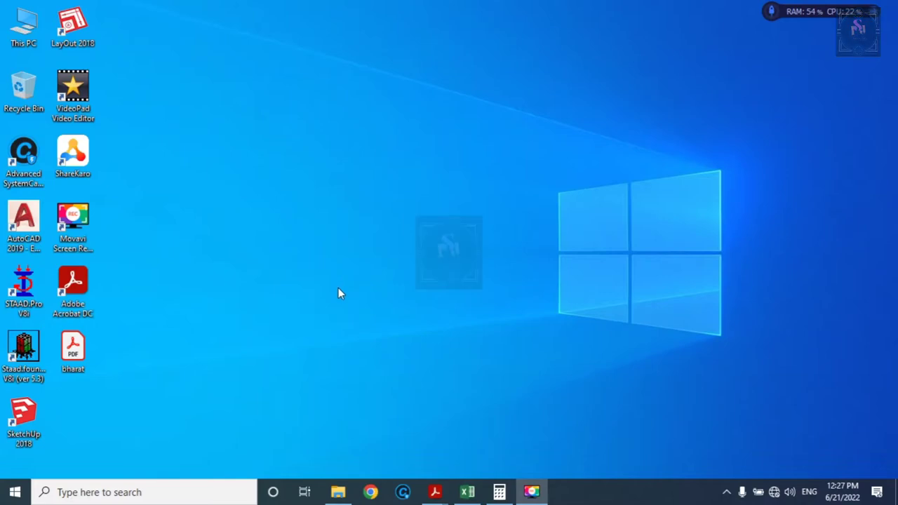
Pick the Final Elevated structure 13+094 PDF from the Acrobat taskbar previews, showing page 28.
{"action": "left_click", "coordinate": [435, 491]}
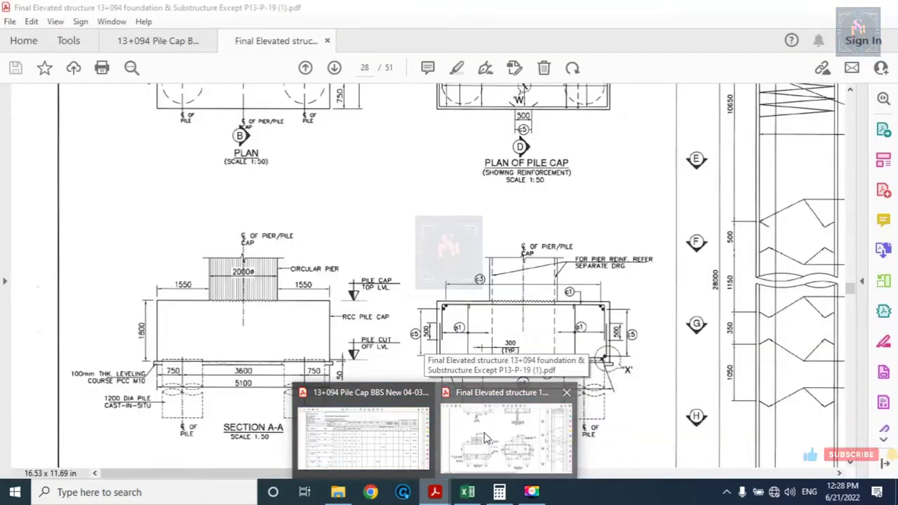
Bring the pile cap drawing forward and pan right across page 28.
{"action": "left_click", "coordinate": [484, 438]}
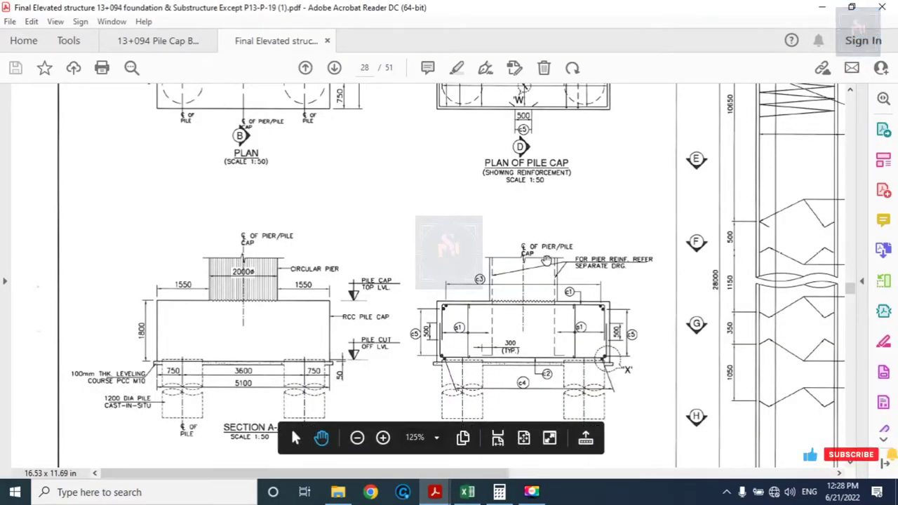
{"action": "scroll", "coordinate": [570, 393], "scroll_direction": "down", "scroll_amount": 1}
{"action": "scroll", "coordinate": [570, 393], "scroll_direction": "up", "scroll_amount": 1}
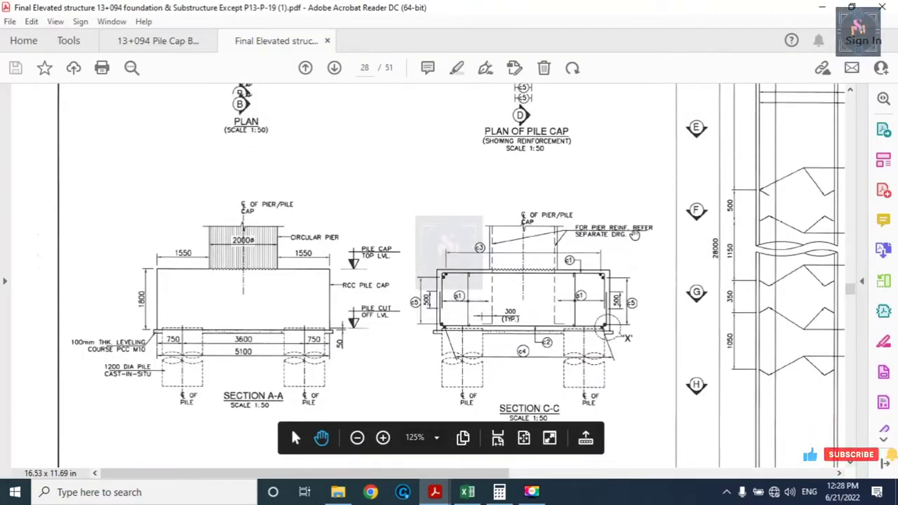
{"action": "mouse_move", "coordinate": [470, 472]}
{"action": "left_mouse_down"}
{"action": "mouse_move", "coordinate": [642, 470]}
{"action": "mouse_move", "coordinate": [686, 350]}
{"action": "left_mouse_up"}
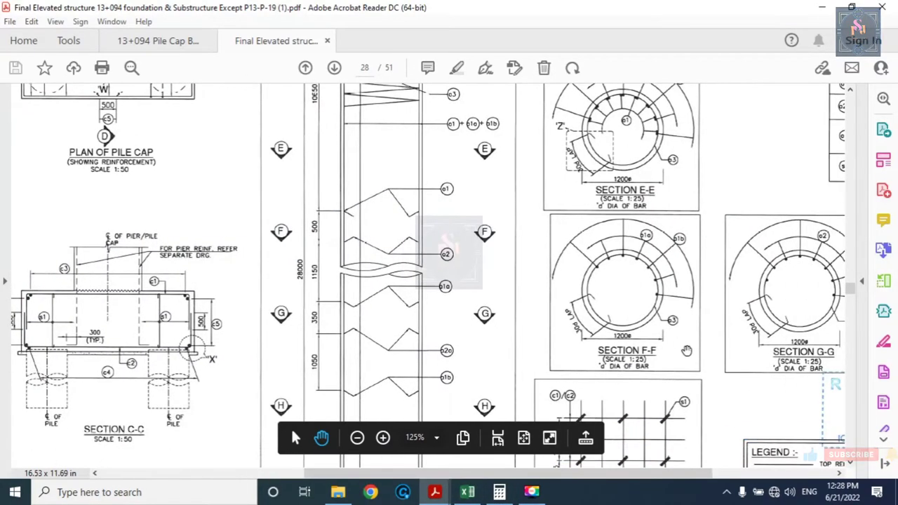
Zoom to 200% and read the notes: M35 concrete, Fe550D/Fe500D bars, 75mm clear cover.
{"action": "left_click", "coordinate": [436, 440]}
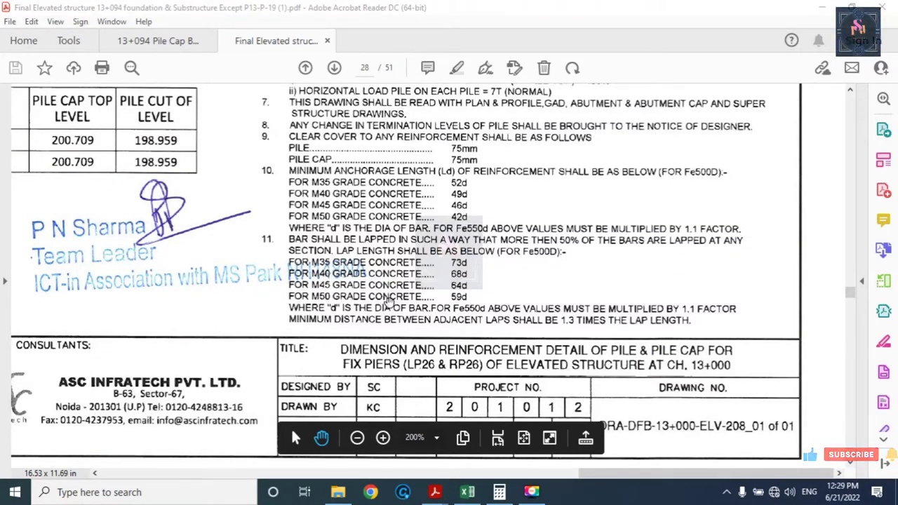
{"action": "scroll", "coordinate": [389, 293], "scroll_direction": "up", "scroll_amount": 1}
{"action": "scroll", "coordinate": [389, 293], "scroll_direction": "up", "scroll_amount": 1}
{"action": "scroll", "coordinate": [388, 293], "scroll_direction": "up", "scroll_amount": 1}
{"action": "scroll", "coordinate": [389, 293], "scroll_direction": "up", "scroll_amount": 1}
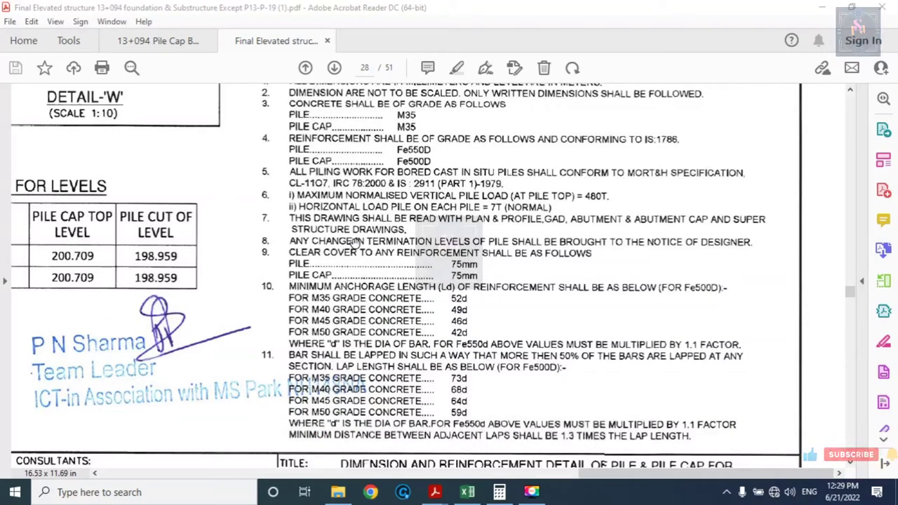
{"action": "scroll", "coordinate": [356, 242], "scroll_direction": "up", "scroll_amount": 1}
{"action": "scroll", "coordinate": [338, 182], "scroll_direction": "up", "scroll_amount": 1}
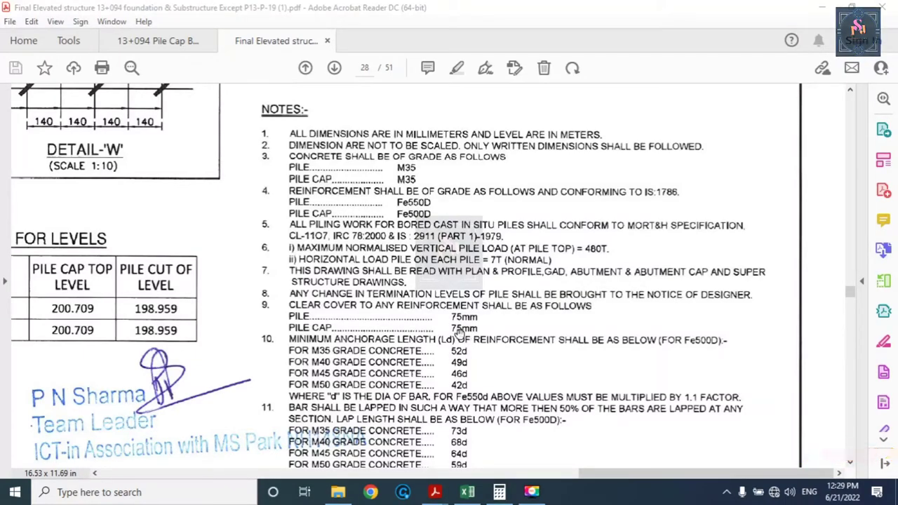
{"action": "scroll", "coordinate": [433, 365], "scroll_direction": "down", "scroll_amount": 3}
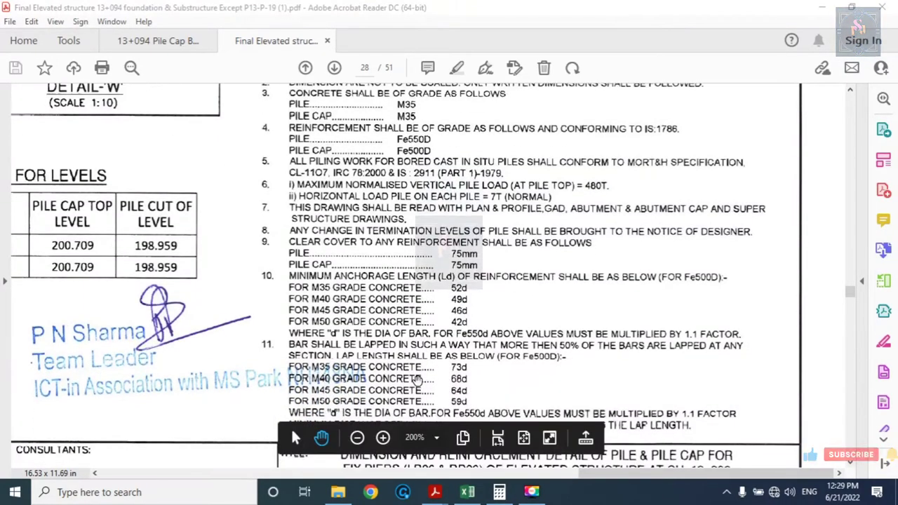
{"action": "scroll", "coordinate": [435, 372], "scroll_direction": "up", "scroll_amount": 4}
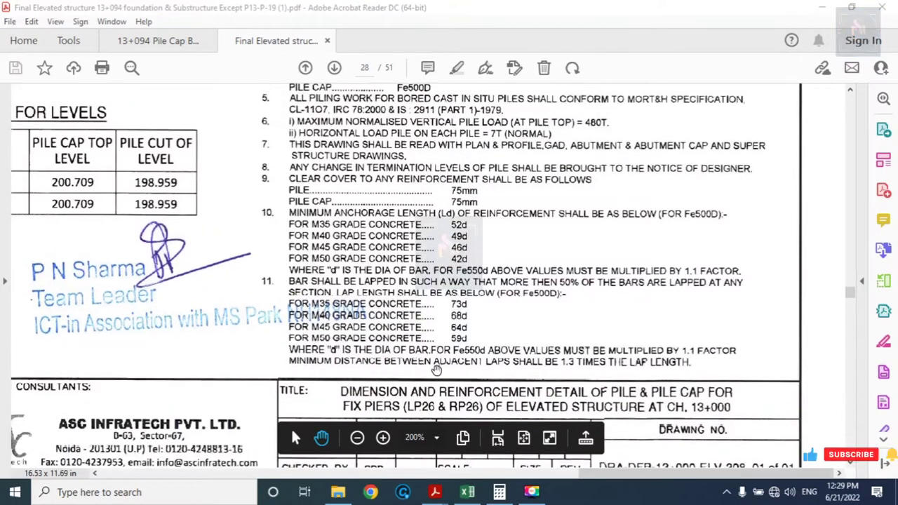
{"action": "scroll", "coordinate": [462, 364], "scroll_direction": "up", "scroll_amount": 2}
Check the reinforcement schedule, then pan to the 5100 mm square cap plan with ø1200 piles.
{"action": "scroll", "coordinate": [462, 364], "scroll_direction": "up", "scroll_amount": 2}
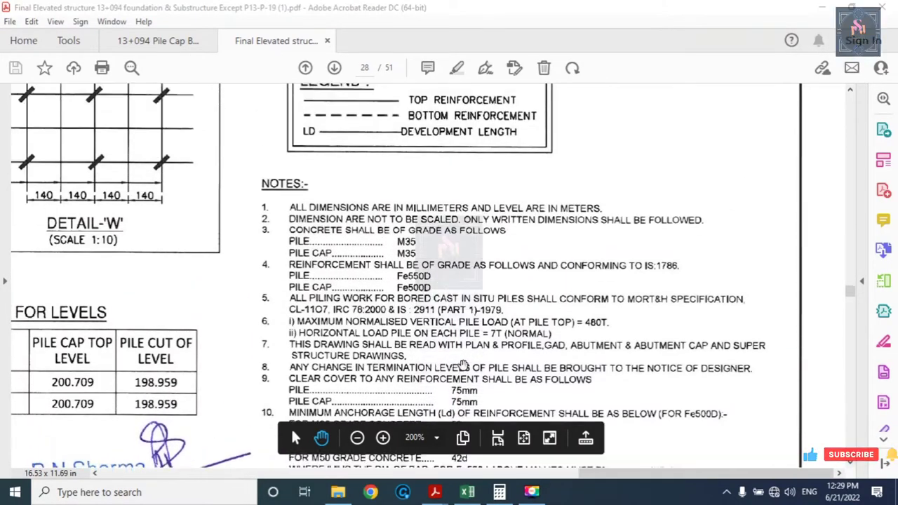
{"action": "scroll", "coordinate": [461, 364], "scroll_direction": "up", "scroll_amount": 1}
{"action": "scroll", "coordinate": [462, 364], "scroll_direction": "up", "scroll_amount": 1}
{"action": "scroll", "coordinate": [463, 363], "scroll_direction": "up", "scroll_amount": 1}
{"action": "scroll", "coordinate": [462, 364], "scroll_direction": "up", "scroll_amount": 2}
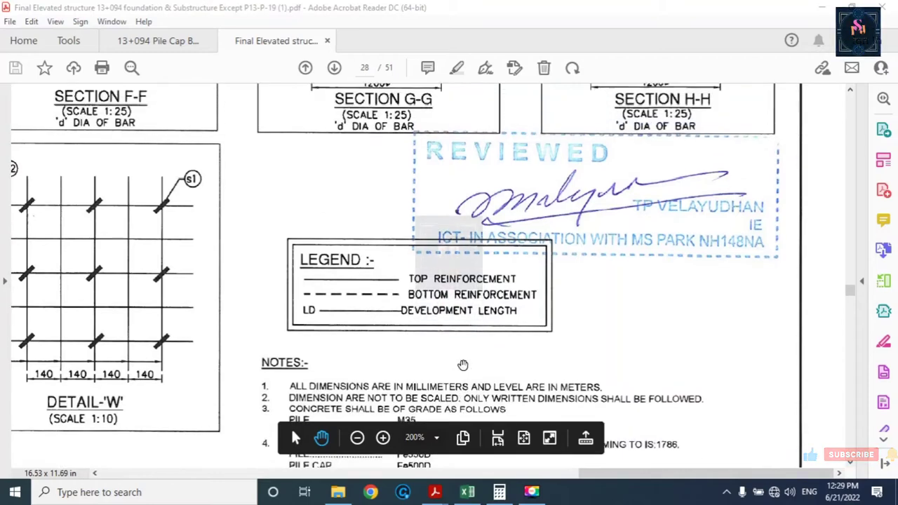
{"action": "scroll", "coordinate": [463, 364], "scroll_direction": "up", "scroll_amount": 1}
{"action": "scroll", "coordinate": [463, 363], "scroll_direction": "up", "scroll_amount": 2}
{"action": "scroll", "coordinate": [462, 364], "scroll_direction": "up", "scroll_amount": 1}
{"action": "scroll", "coordinate": [462, 364], "scroll_direction": "up", "scroll_amount": 3}
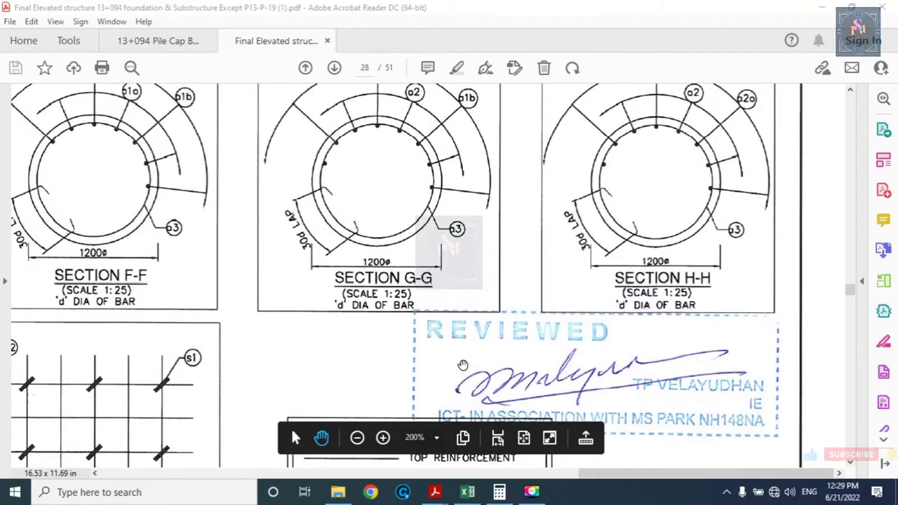
{"action": "scroll", "coordinate": [463, 364], "scroll_direction": "up", "scroll_amount": 1}
{"action": "scroll", "coordinate": [463, 364], "scroll_direction": "up", "scroll_amount": 2}
{"action": "scroll", "coordinate": [463, 364], "scroll_direction": "up", "scroll_amount": 2}
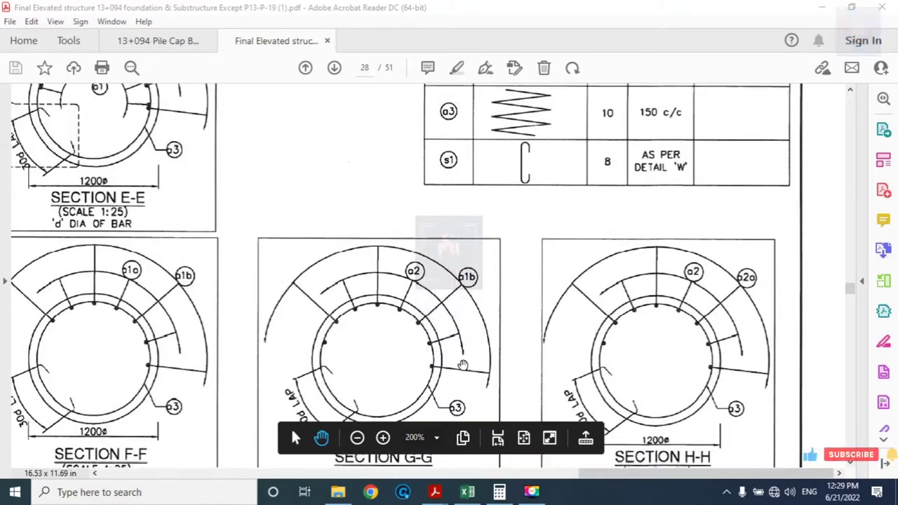
{"action": "scroll", "coordinate": [462, 364], "scroll_direction": "up", "scroll_amount": 2}
{"action": "scroll", "coordinate": [462, 364], "scroll_direction": "up", "scroll_amount": 1}
{"action": "scroll", "coordinate": [463, 364], "scroll_direction": "up", "scroll_amount": 2}
{"action": "scroll", "coordinate": [463, 364], "scroll_direction": "up", "scroll_amount": 1}
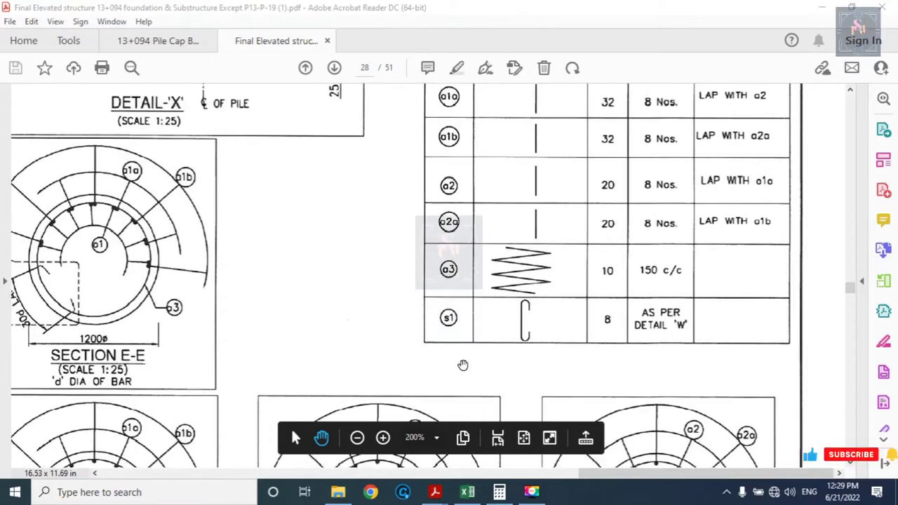
{"action": "scroll", "coordinate": [463, 364], "scroll_direction": "up", "scroll_amount": 1}
{"action": "scroll", "coordinate": [463, 364], "scroll_direction": "up", "scroll_amount": 1}
{"action": "scroll", "coordinate": [463, 364], "scroll_direction": "up", "scroll_amount": 1}
{"action": "scroll", "coordinate": [463, 364], "scroll_direction": "up", "scroll_amount": 2}
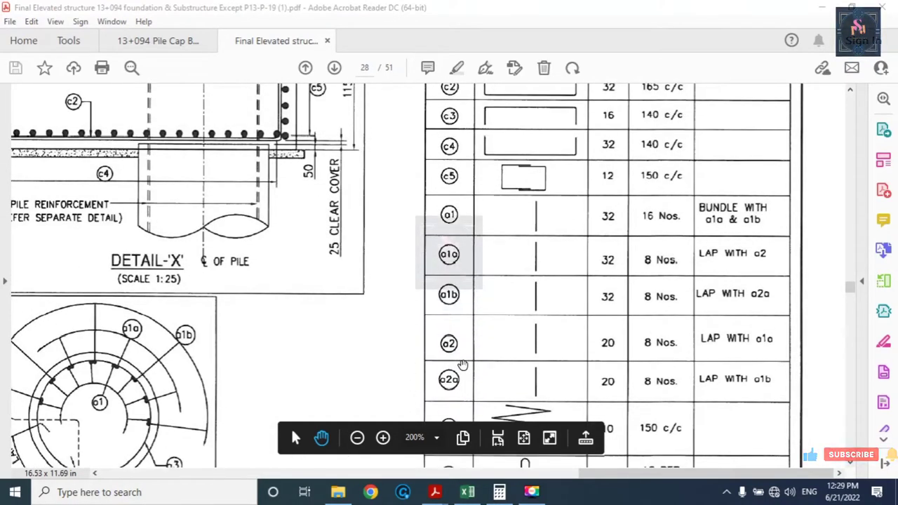
{"action": "scroll", "coordinate": [463, 364], "scroll_direction": "up", "scroll_amount": 2}
{"action": "scroll", "coordinate": [462, 364], "scroll_direction": "up", "scroll_amount": 1}
{"action": "scroll", "coordinate": [463, 364], "scroll_direction": "up", "scroll_amount": 2}
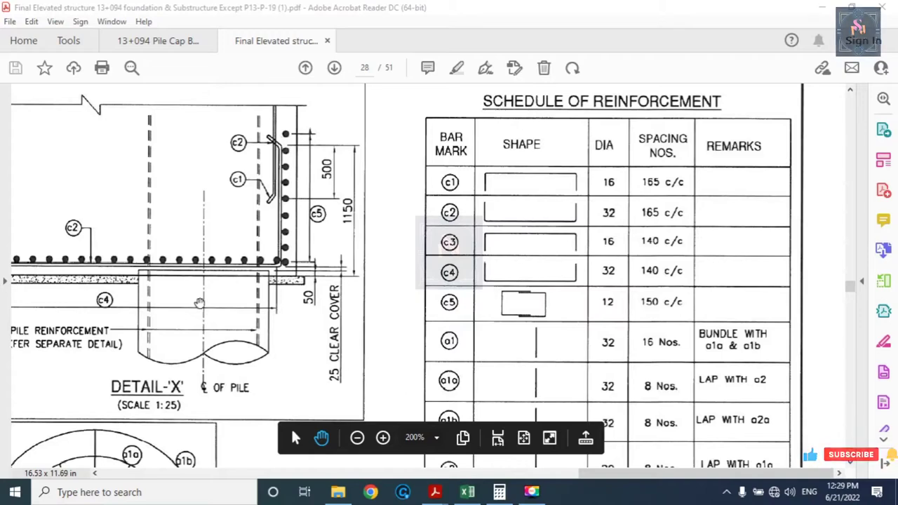
{"action": "mouse_move", "coordinate": [595, 474]}
{"action": "left_mouse_down"}
{"action": "mouse_move", "coordinate": [403, 474]}
{"action": "mouse_move", "coordinate": [223, 493]}
{"action": "left_mouse_up"}
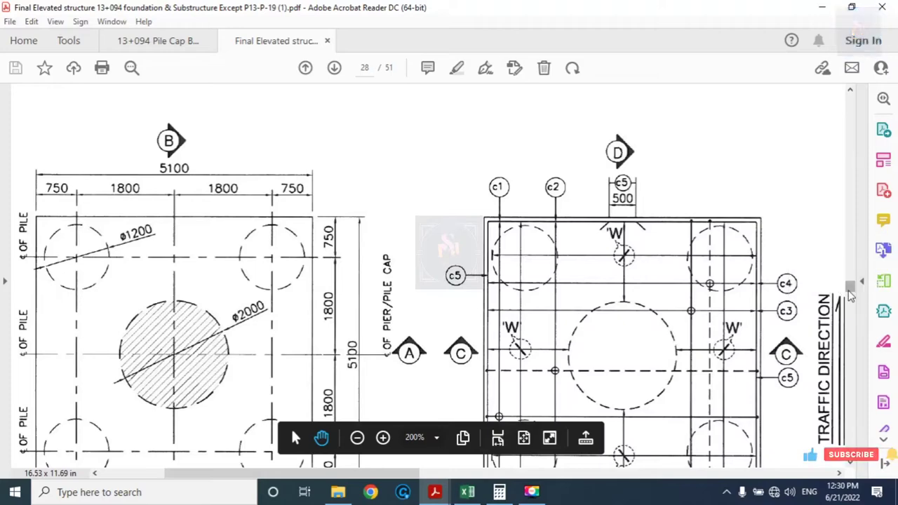
Zoom out to 100% to see the plan above Section A-A's 1800 mm-deep cap.
{"action": "left_click_drag", "start_coordinate": [849, 288], "coordinate": [848, 298]}
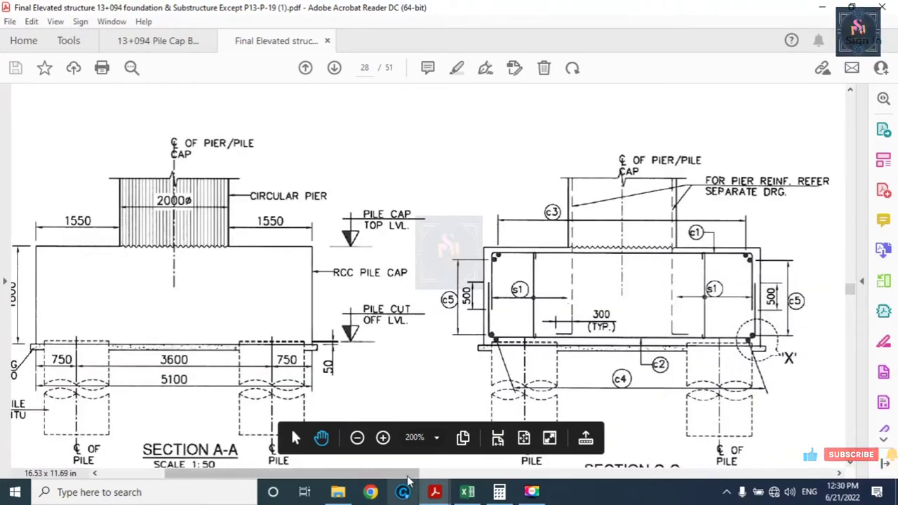
{"action": "key", "text": "ctrl+1"}
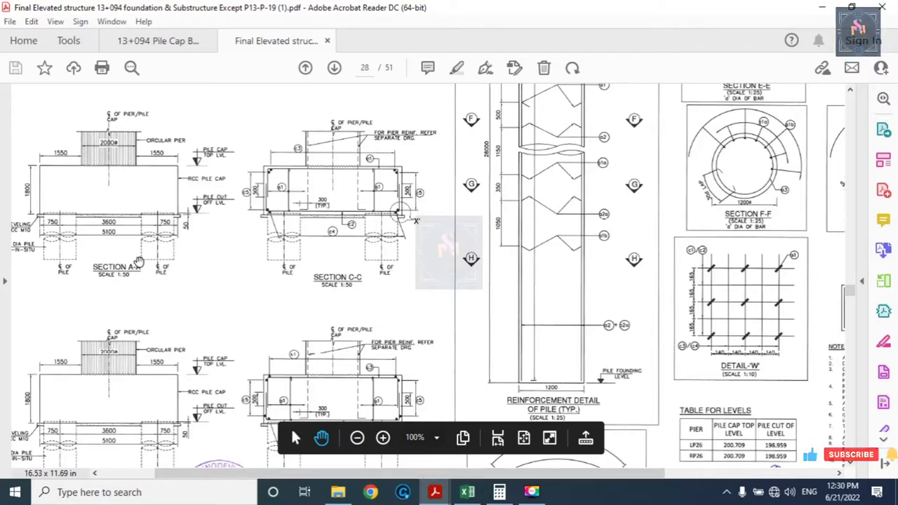
{"action": "scroll", "coordinate": [140, 263], "scroll_direction": "down", "scroll_amount": 1}
{"action": "scroll", "coordinate": [170, 355], "scroll_direction": "up", "scroll_amount": 5}
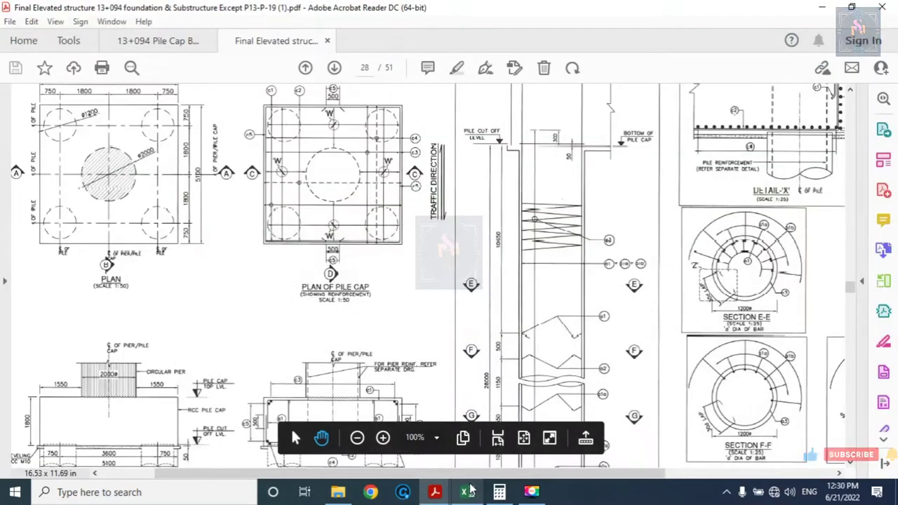
Review the top main and distribution bar rows in 'Youtube pile cap bbs', then return to the drawing.
{"action": "left_click", "coordinate": [468, 491]}
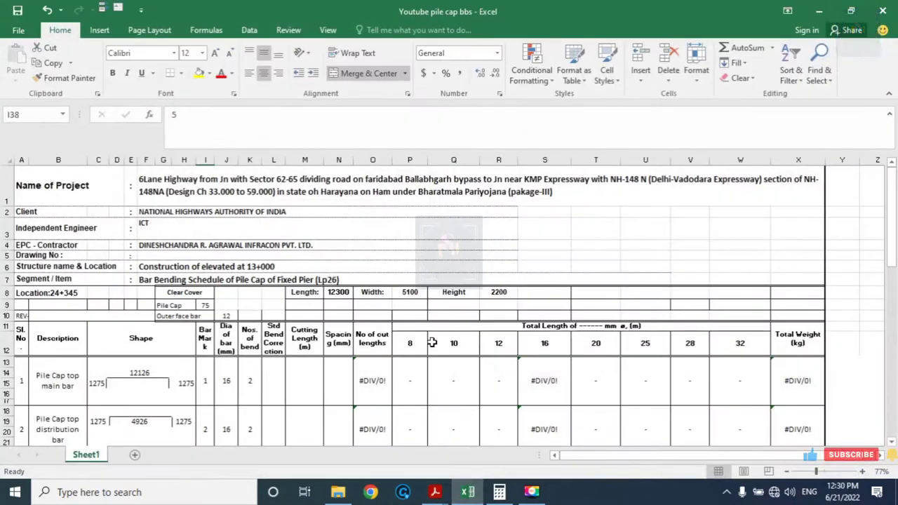
{"action": "scroll", "coordinate": [393, 253], "scroll_direction": "down", "scroll_amount": 1}
{"action": "scroll", "coordinate": [448, 284], "scroll_direction": "down", "scroll_amount": 1}
{"action": "scroll", "coordinate": [442, 279], "scroll_direction": "down", "scroll_amount": 1}
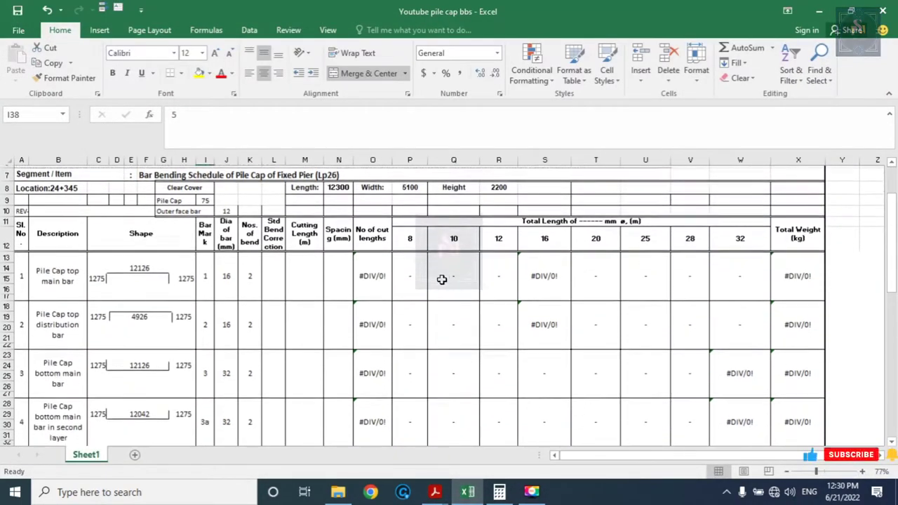
{"action": "scroll", "coordinate": [421, 278], "scroll_direction": "up", "scroll_amount": 3}
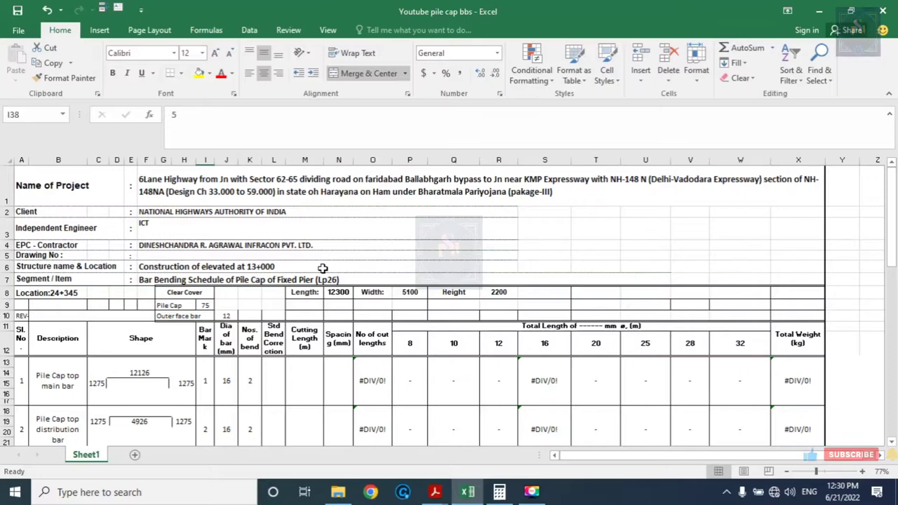
{"action": "scroll", "coordinate": [322, 267], "scroll_direction": "down", "scroll_amount": 3}
{"action": "scroll", "coordinate": [322, 268], "scroll_direction": "up", "scroll_amount": 2}
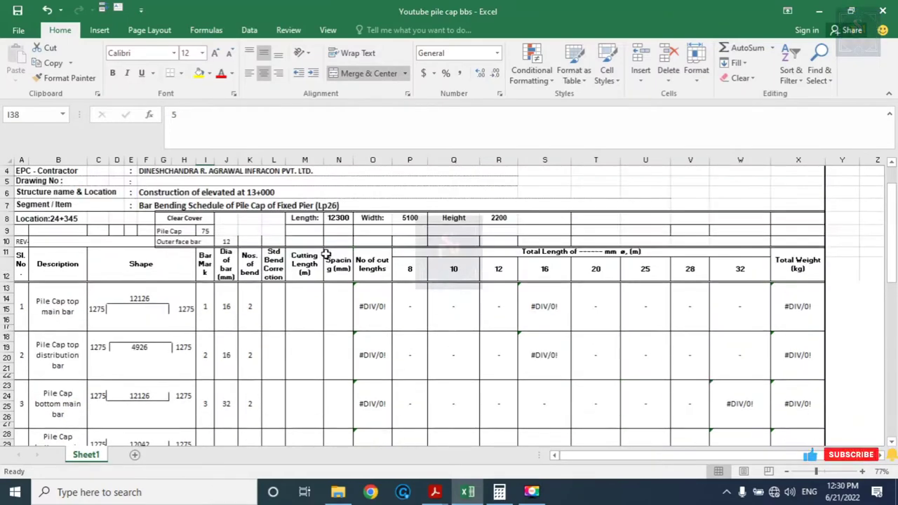
{"action": "scroll", "coordinate": [325, 250], "scroll_direction": "up", "scroll_amount": 1}
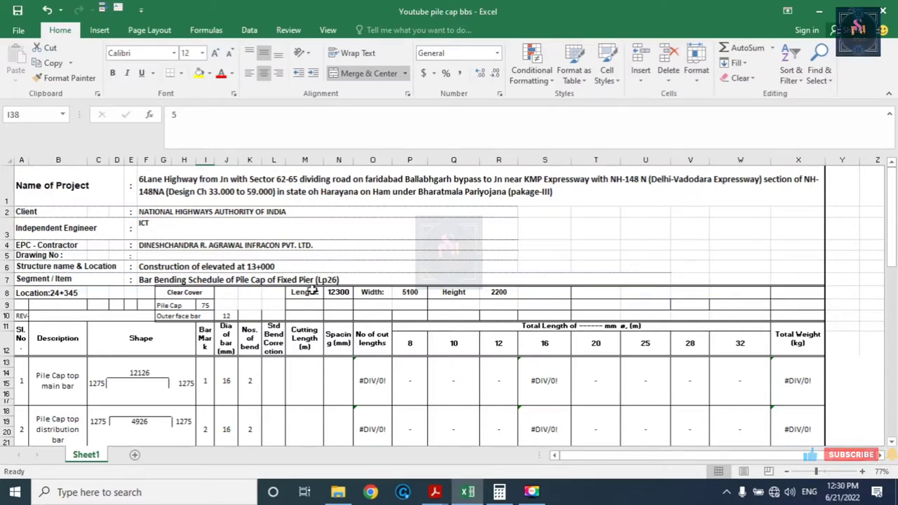
{"action": "scroll", "coordinate": [312, 289], "scroll_direction": "down", "scroll_amount": 1}
{"action": "scroll", "coordinate": [312, 290], "scroll_direction": "down", "scroll_amount": 1}
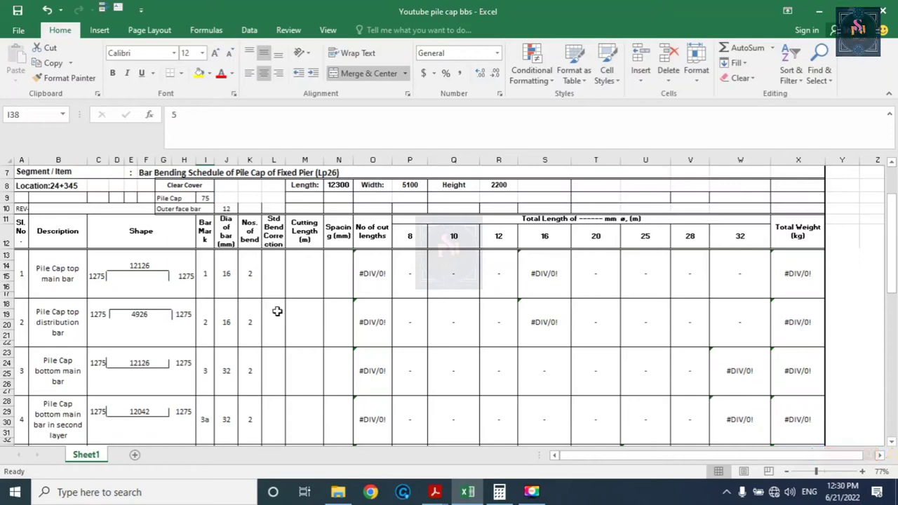
{"action": "scroll", "coordinate": [239, 312], "scroll_direction": "up", "scroll_amount": 2}
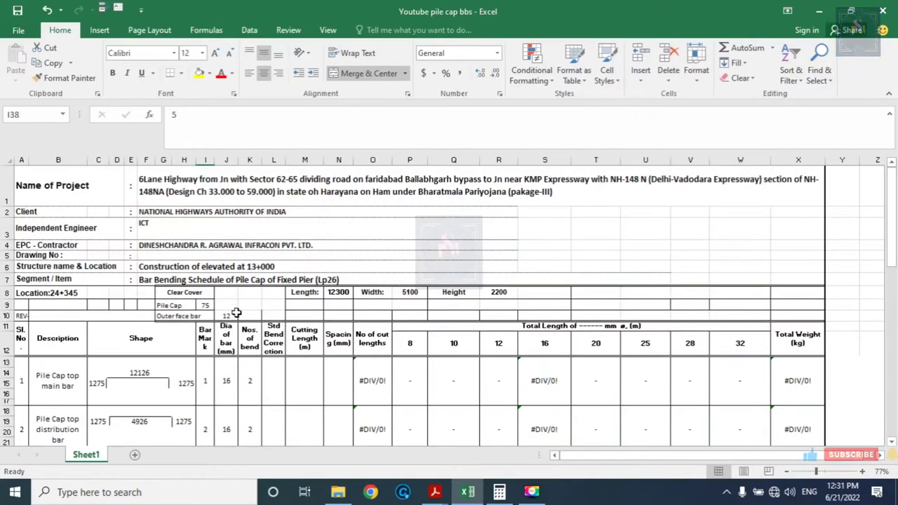
{"action": "scroll", "coordinate": [212, 334], "scroll_direction": "down", "scroll_amount": 2}
{"action": "scroll", "coordinate": [251, 338], "scroll_direction": "down", "scroll_amount": 2}
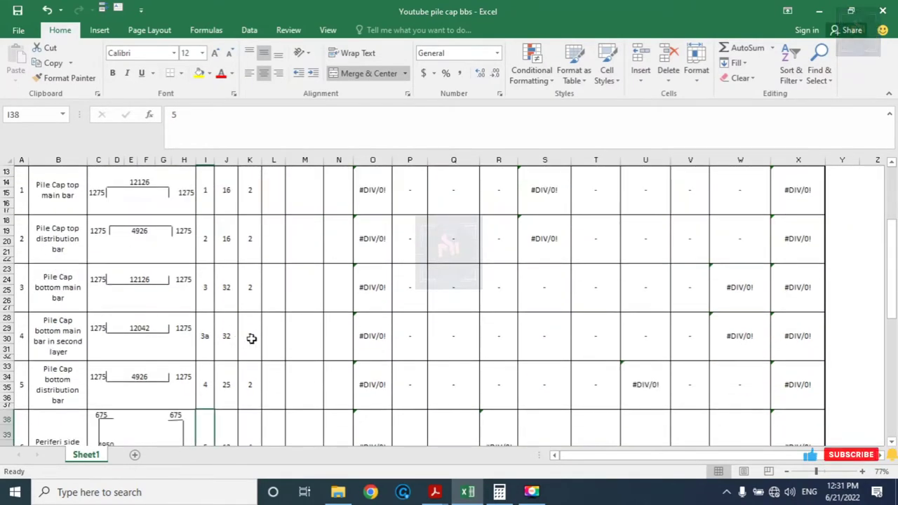
{"action": "scroll", "coordinate": [251, 338], "scroll_direction": "down", "scroll_amount": 3}
{"action": "scroll", "coordinate": [268, 343], "scroll_direction": "down", "scroll_amount": 1}
{"action": "scroll", "coordinate": [225, 333], "scroll_direction": "up", "scroll_amount": 2}
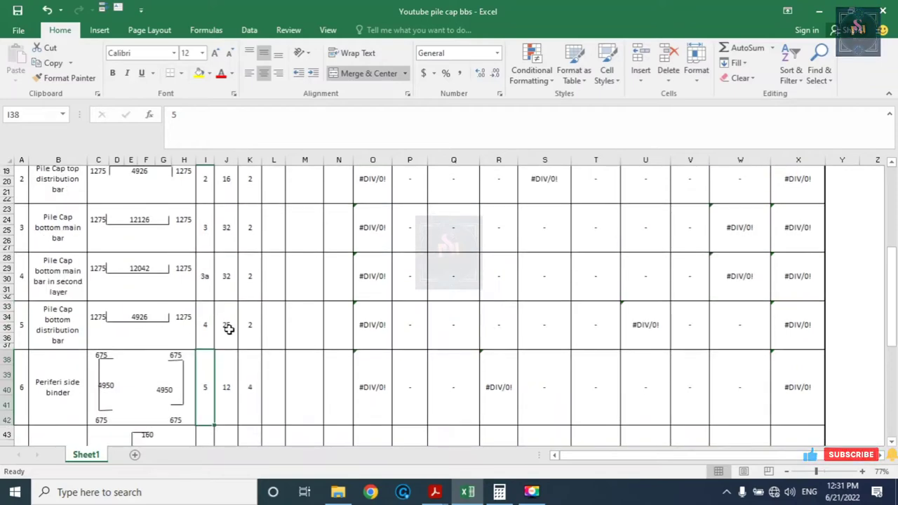
{"action": "scroll", "coordinate": [226, 327], "scroll_direction": "up", "scroll_amount": 3}
{"action": "scroll", "coordinate": [227, 330], "scroll_direction": "up", "scroll_amount": 1}
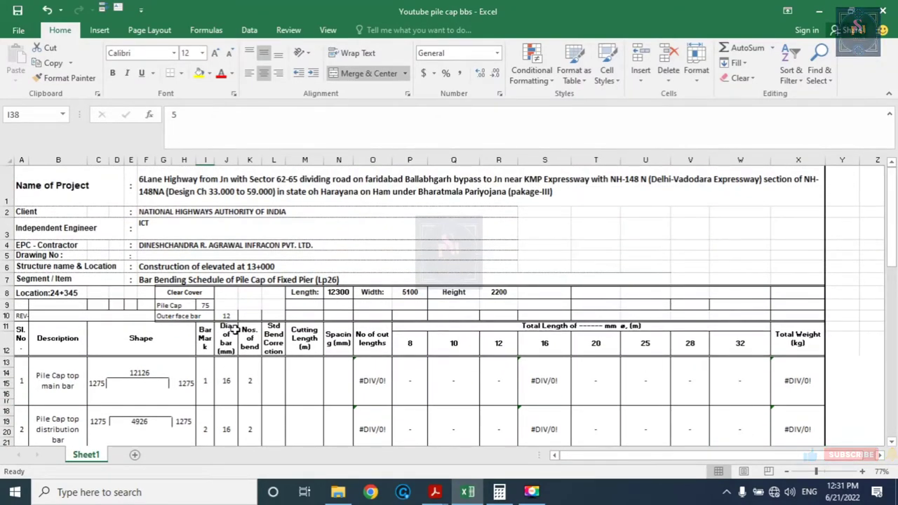
{"action": "scroll", "coordinate": [210, 354], "scroll_direction": "down", "scroll_amount": 3}
{"action": "scroll", "coordinate": [186, 335], "scroll_direction": "up", "scroll_amount": 3}
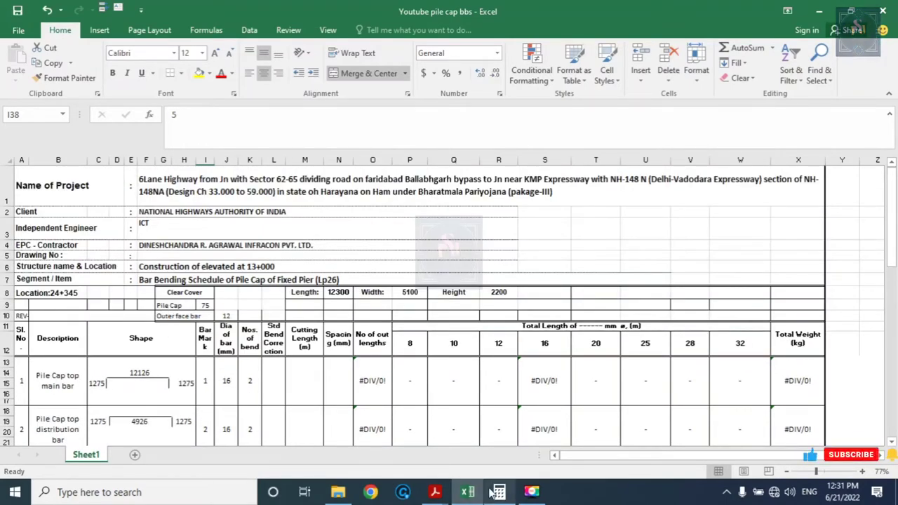
{"action": "mouse_move", "coordinate": [435, 492]}
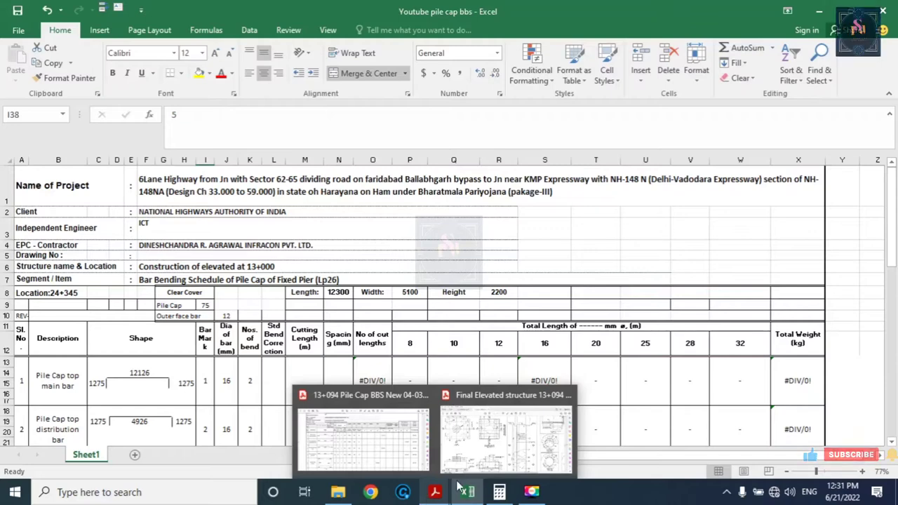
{"action": "left_click", "coordinate": [505, 431]}
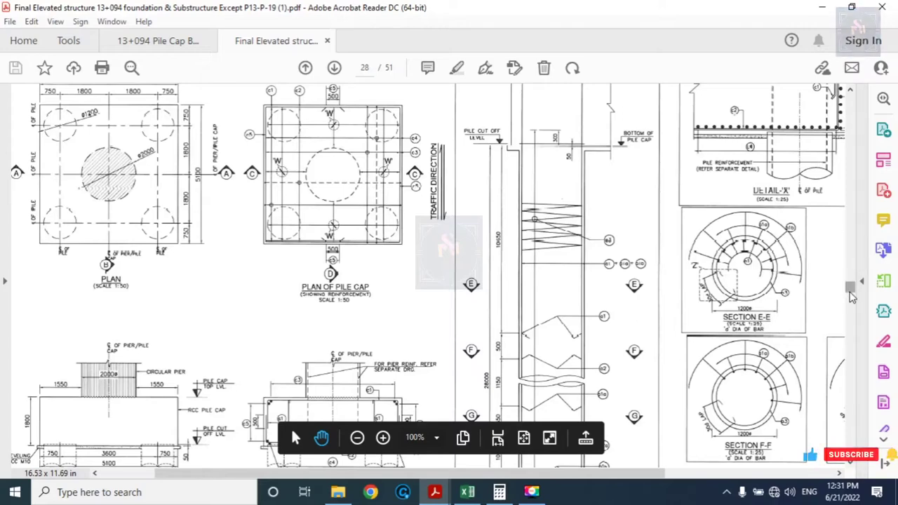
Zoom the pile cap drawing to 150% to read section bar marks c1, c3, c5.
{"action": "left_click_drag", "start_coordinate": [850, 295], "coordinate": [850, 296]}
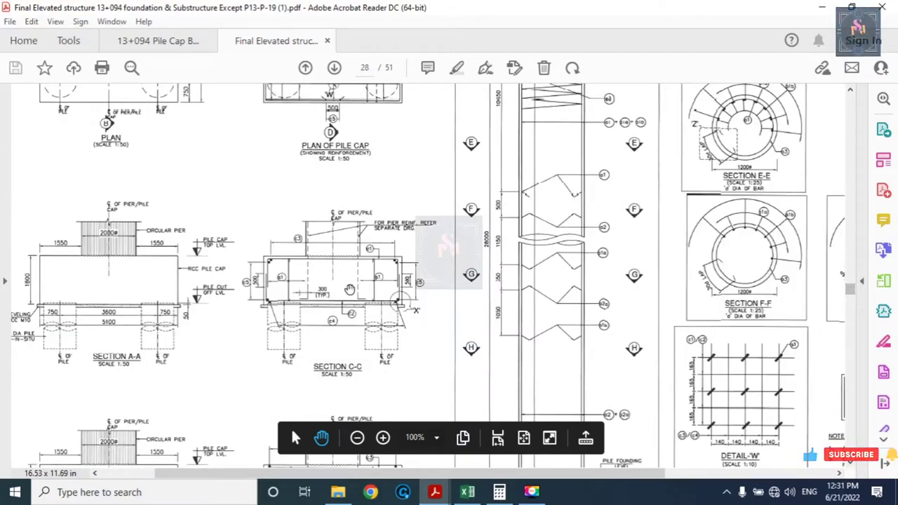
{"action": "left_click", "coordinate": [383, 438]}
{"action": "left_click", "coordinate": [383, 437]}
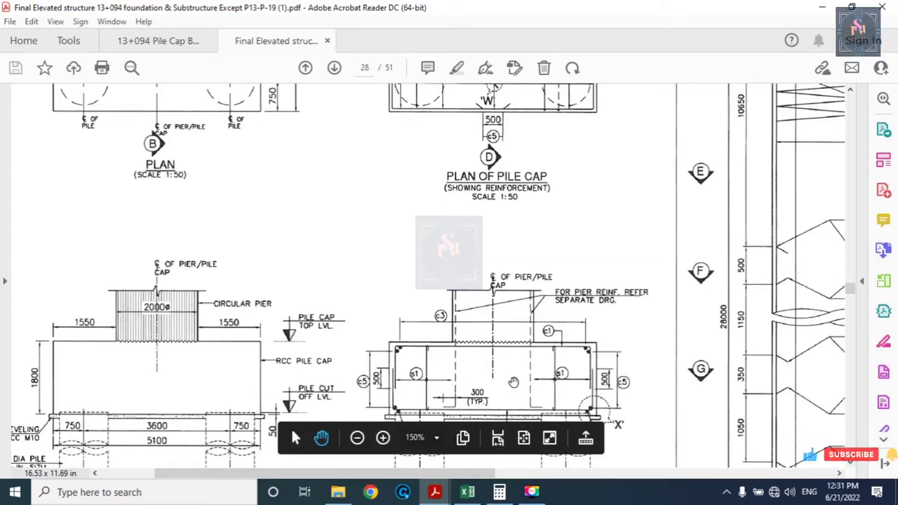
Scroll through the enlarged pile cap sections to check the bar arrangement.
{"action": "scroll", "coordinate": [646, 361], "scroll_direction": "down", "scroll_amount": 1}
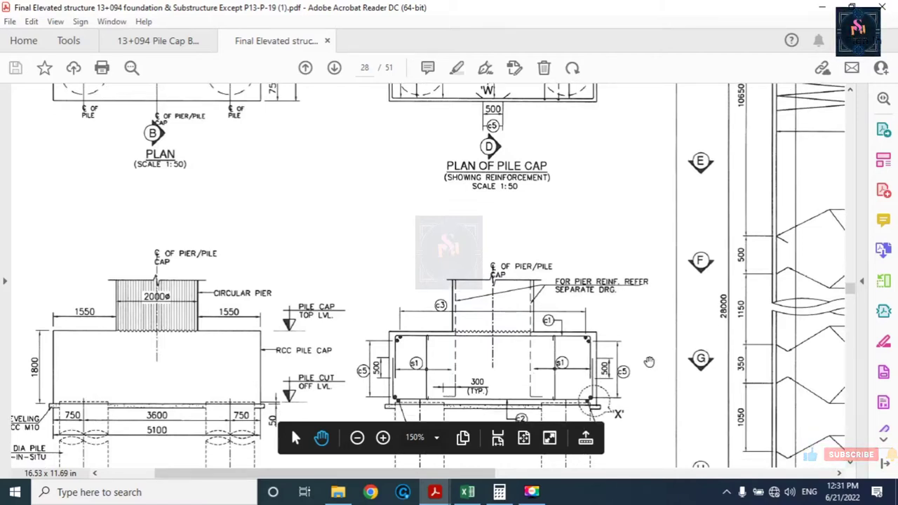
{"action": "scroll", "coordinate": [634, 359], "scroll_direction": "down", "scroll_amount": 1}
{"action": "scroll", "coordinate": [617, 361], "scroll_direction": "down", "scroll_amount": 1}
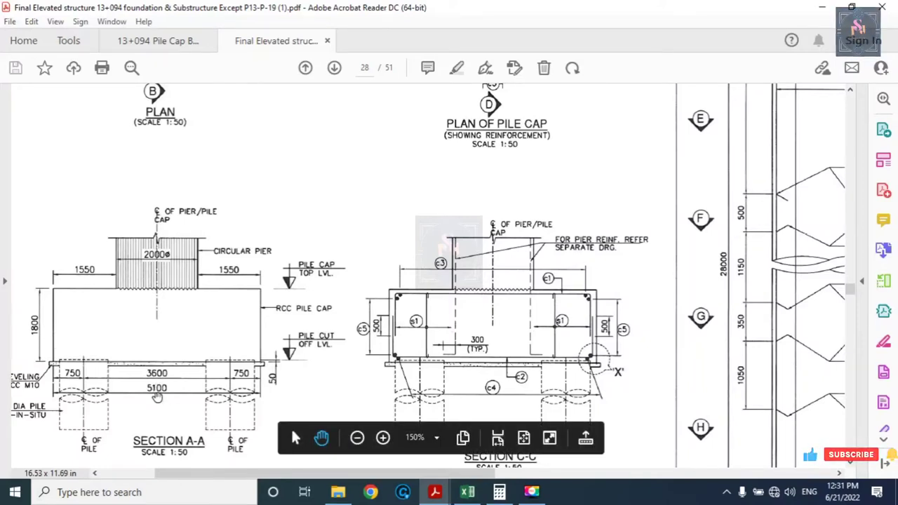
{"action": "scroll", "coordinate": [156, 349], "scroll_direction": "up", "scroll_amount": 2}
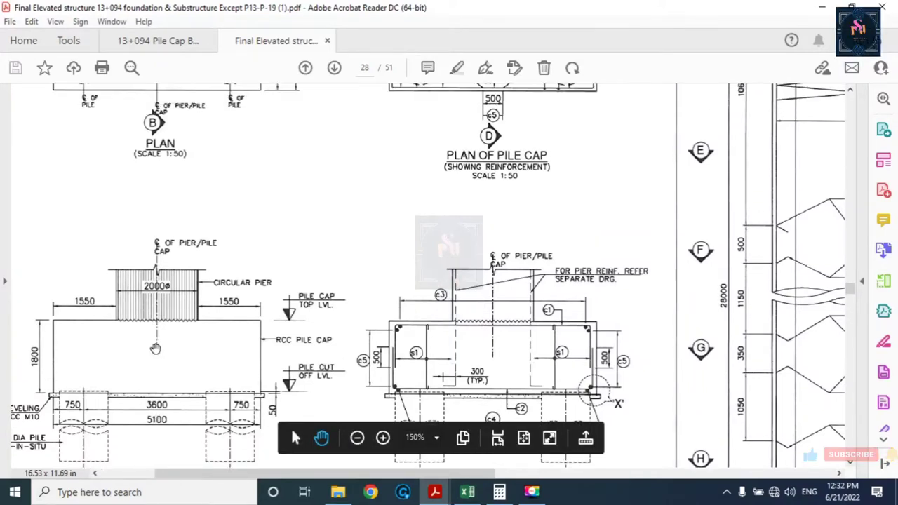
{"action": "scroll", "coordinate": [159, 330], "scroll_direction": "up", "scroll_amount": 1}
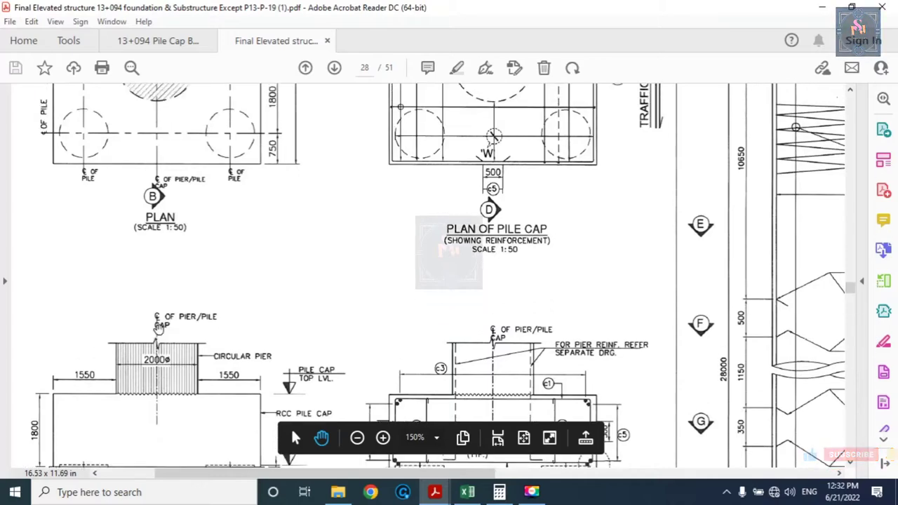
{"action": "scroll", "coordinate": [159, 329], "scroll_direction": "down", "scroll_amount": 2}
{"action": "scroll", "coordinate": [162, 340], "scroll_direction": "down", "scroll_amount": 1}
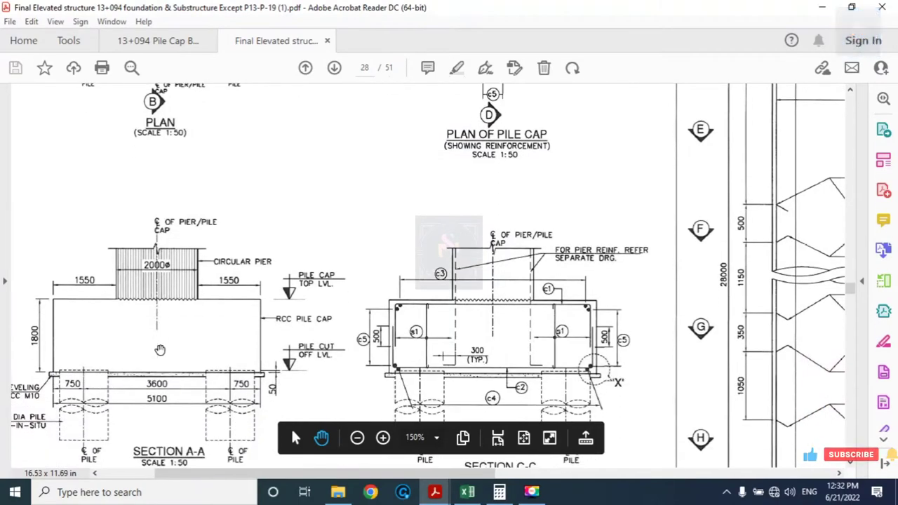
{"action": "scroll", "coordinate": [183, 323], "scroll_direction": "up", "scroll_amount": 2}
{"action": "scroll", "coordinate": [221, 301], "scroll_direction": "up", "scroll_amount": 1}
{"action": "scroll", "coordinate": [221, 300], "scroll_direction": "up", "scroll_amount": 1}
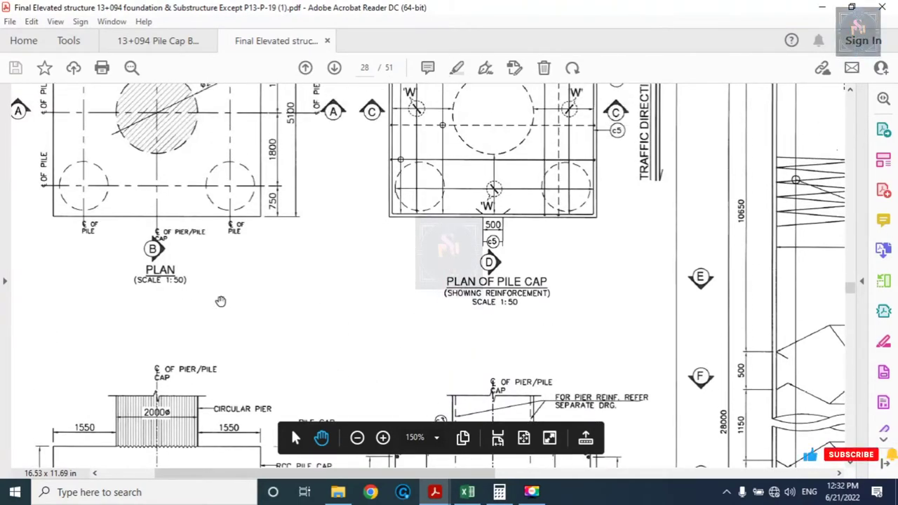
{"action": "scroll", "coordinate": [228, 301], "scroll_direction": "up", "scroll_amount": 2}
{"action": "scroll", "coordinate": [238, 300], "scroll_direction": "up", "scroll_amount": 1}
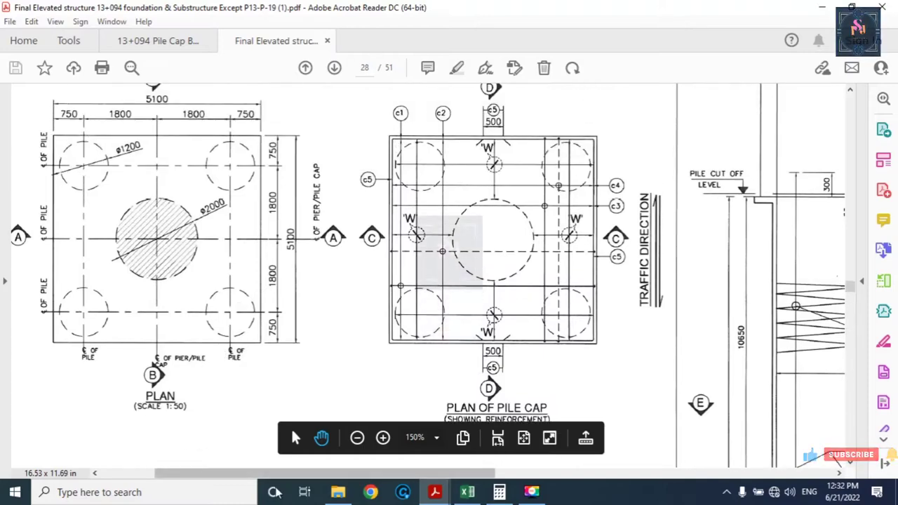
Pan to the bar schedule: c1/c2 at 165 c/c, c3/c4 at 140 c/c, c5 at 150 c/c.
{"action": "left_click_drag", "start_coordinate": [366, 472], "coordinate": [636, 443]}
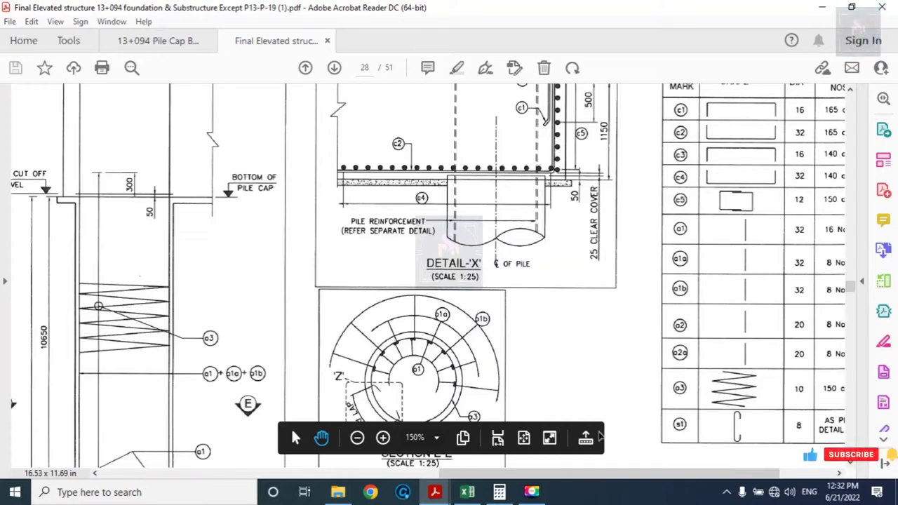
{"action": "left_click_drag", "start_coordinate": [583, 477], "coordinate": [633, 475]}
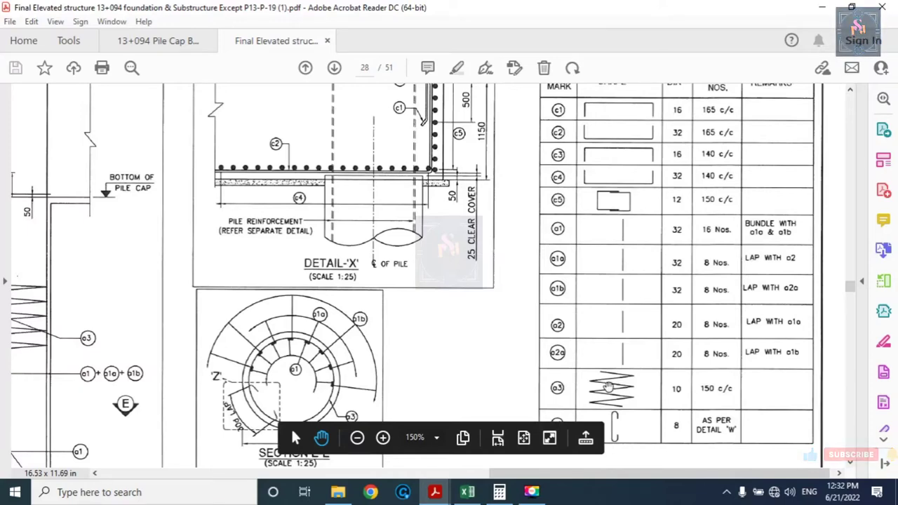
{"action": "left_click_drag", "start_coordinate": [634, 473], "coordinate": [413, 473]}
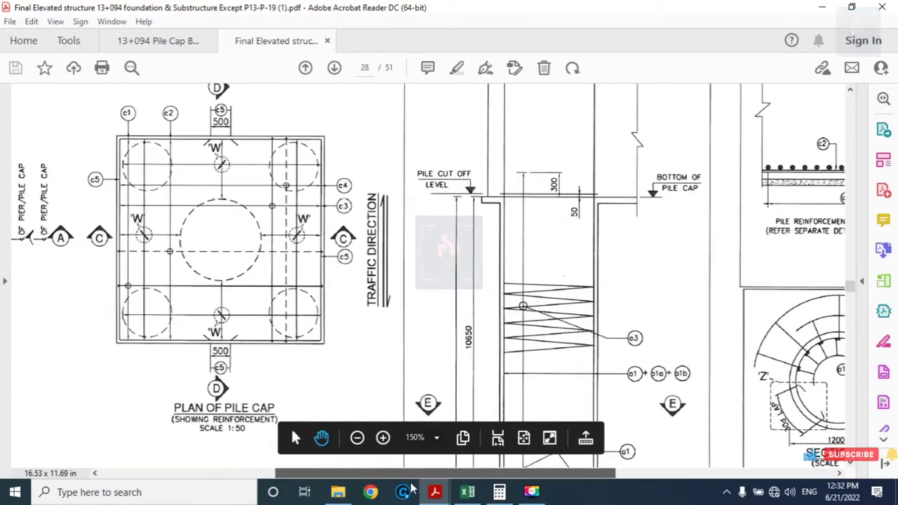
{"action": "scroll", "coordinate": [372, 242], "scroll_direction": "up", "scroll_amount": 1}
{"action": "scroll", "coordinate": [372, 241], "scroll_direction": "up", "scroll_amount": 1}
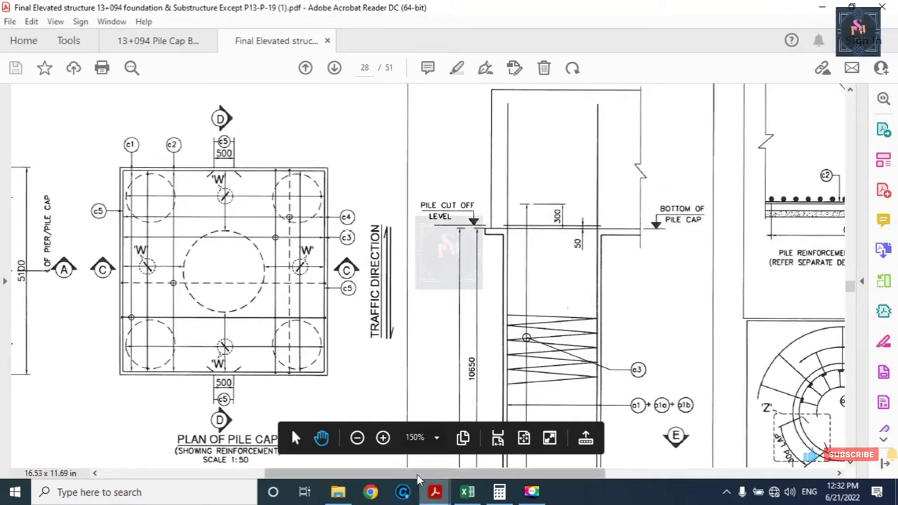
{"action": "left_click_drag", "start_coordinate": [400, 473], "coordinate": [275, 480]}
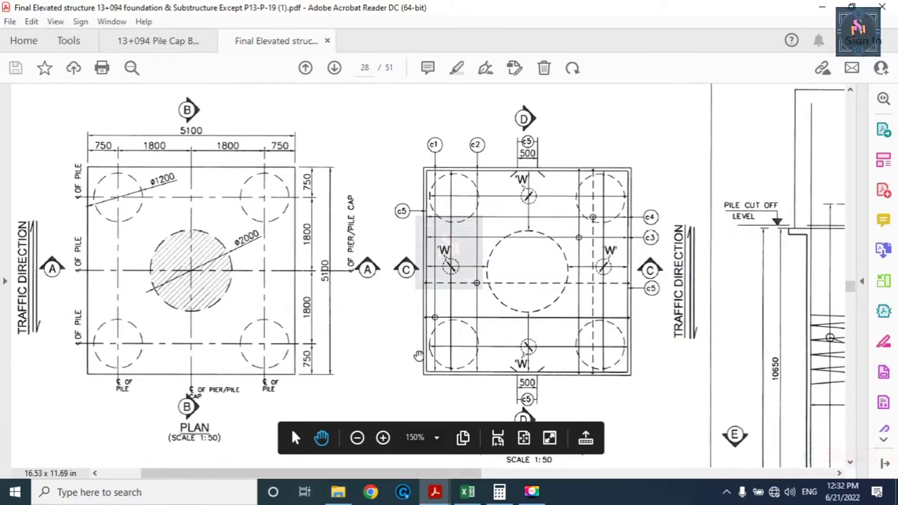
{"action": "scroll", "coordinate": [429, 347], "scroll_direction": "down", "scroll_amount": 1}
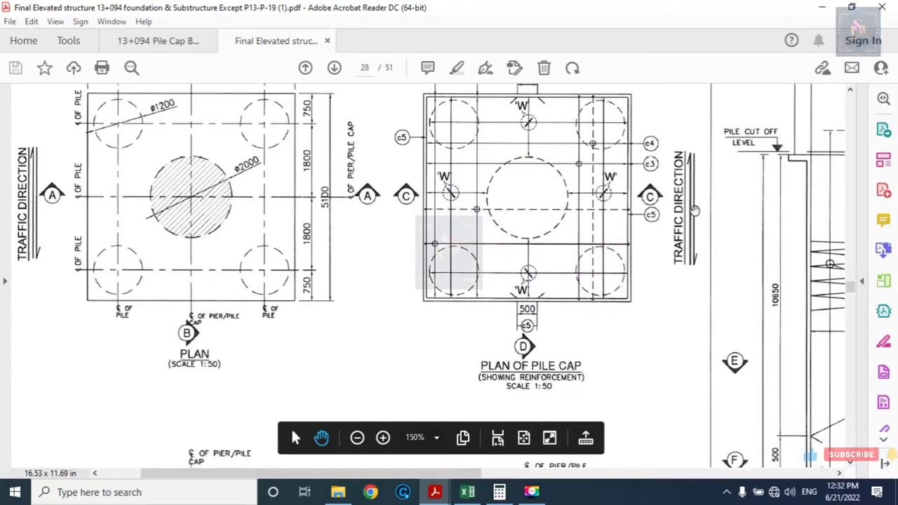
{"action": "scroll", "coordinate": [519, 203], "scroll_direction": "down", "scroll_amount": 1}
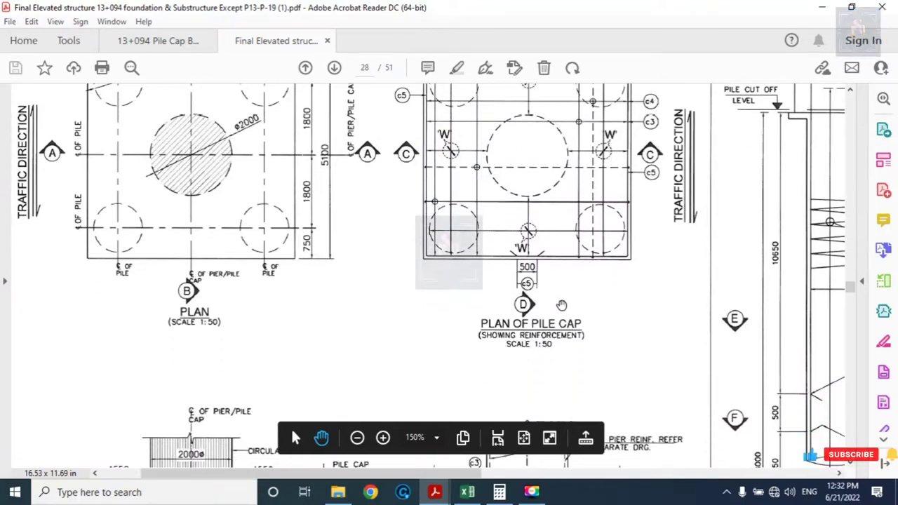
{"action": "scroll", "coordinate": [554, 294], "scroll_direction": "down", "scroll_amount": 2}
{"action": "scroll", "coordinate": [568, 333], "scroll_direction": "down", "scroll_amount": 1}
{"action": "scroll", "coordinate": [582, 328], "scroll_direction": "down", "scroll_amount": 1}
{"action": "scroll", "coordinate": [596, 324], "scroll_direction": "down", "scroll_amount": 1}
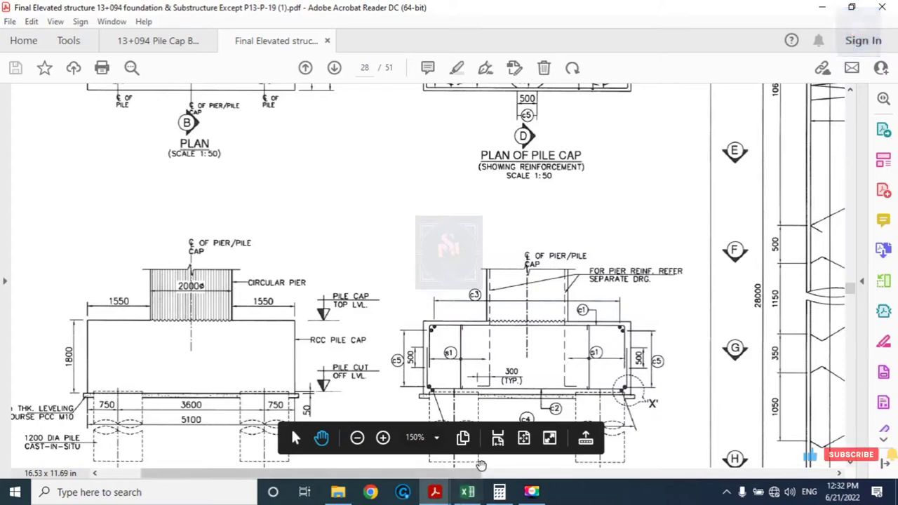
{"action": "left_click_drag", "start_coordinate": [463, 473], "coordinate": [731, 472]}
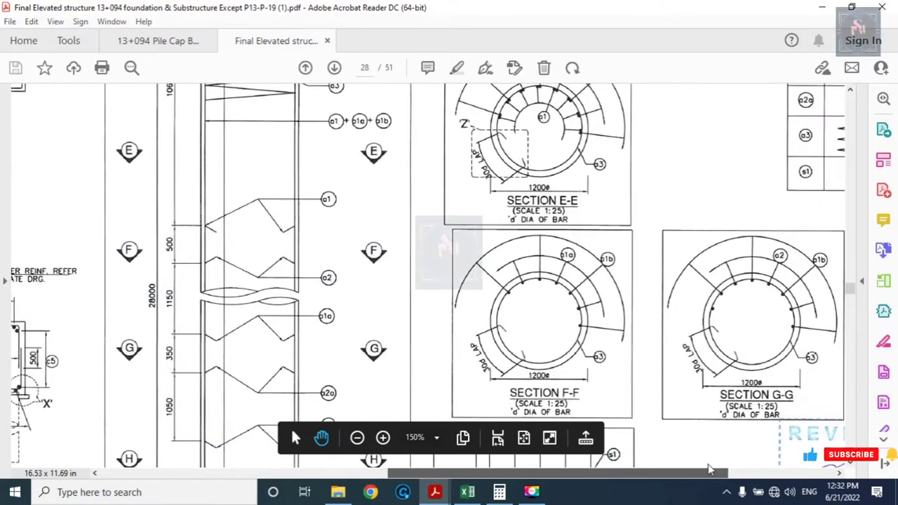
{"action": "scroll", "coordinate": [719, 310], "scroll_direction": "up", "scroll_amount": 2}
{"action": "scroll", "coordinate": [716, 281], "scroll_direction": "up", "scroll_amount": 1}
{"action": "scroll", "coordinate": [716, 263], "scroll_direction": "up", "scroll_amount": 1}
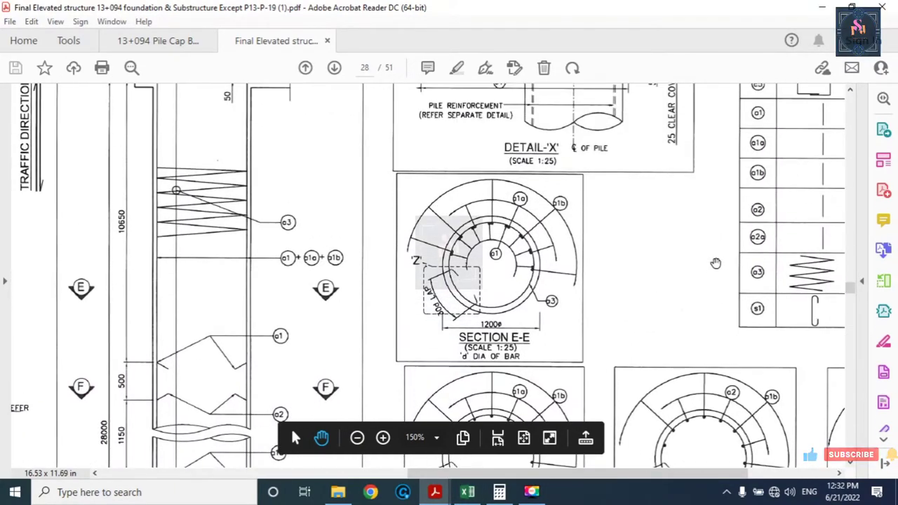
{"action": "scroll", "coordinate": [715, 263], "scroll_direction": "up", "scroll_amount": 1}
{"action": "scroll", "coordinate": [715, 263], "scroll_direction": "up", "scroll_amount": 1}
{"action": "scroll", "coordinate": [715, 263], "scroll_direction": "up", "scroll_amount": 2}
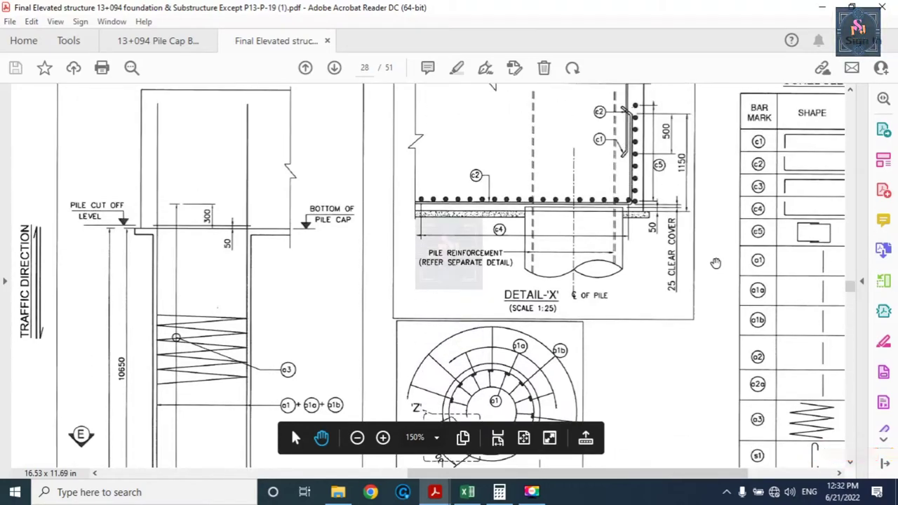
{"action": "left_click_drag", "start_coordinate": [463, 472], "coordinate": [540, 473]}
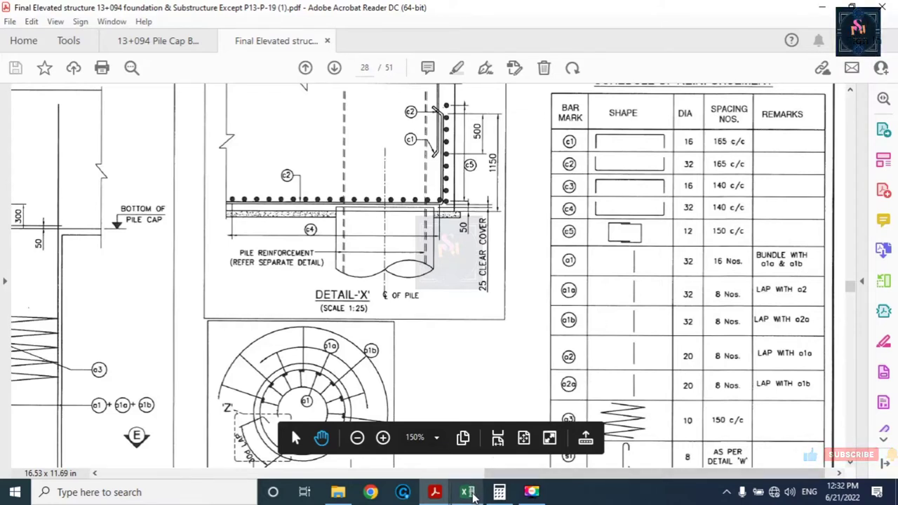
In the BBS sheet, inspect the top main bar's mark, shape and 12126 length formula, then launch Calculator.
{"action": "left_click", "coordinate": [470, 493]}
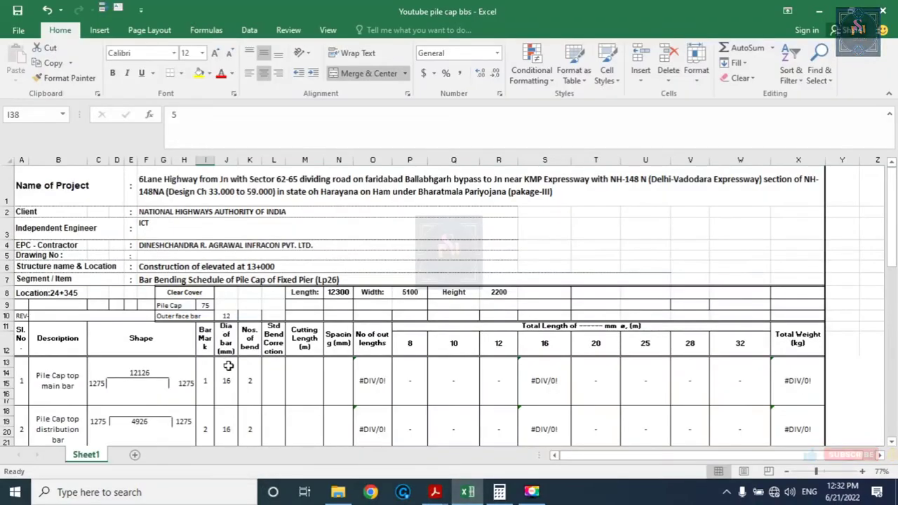
{"action": "scroll", "coordinate": [228, 365], "scroll_direction": "down", "scroll_amount": 2}
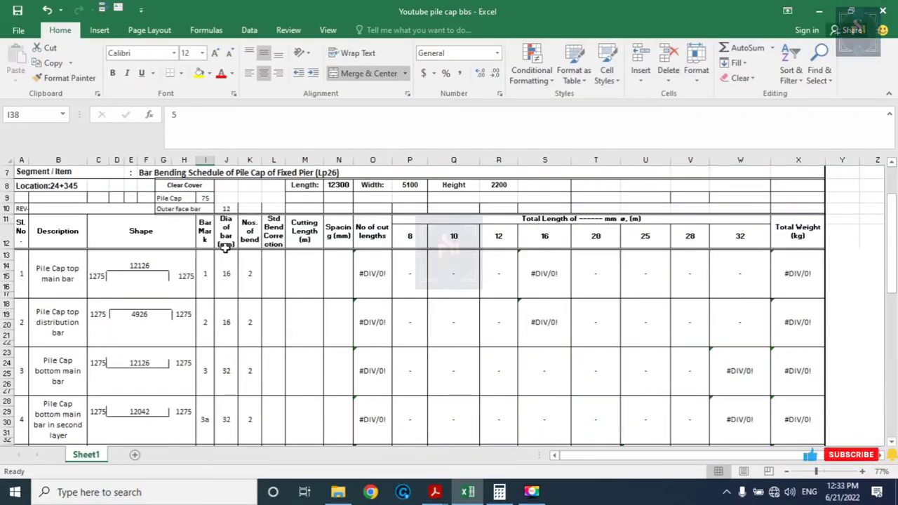
{"action": "left_click", "coordinate": [209, 277]}
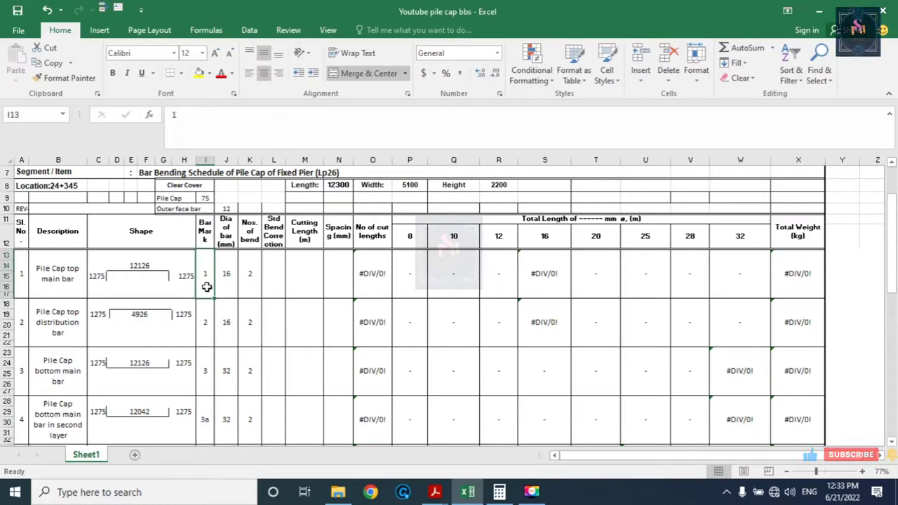
{"action": "type", "text": "c"}
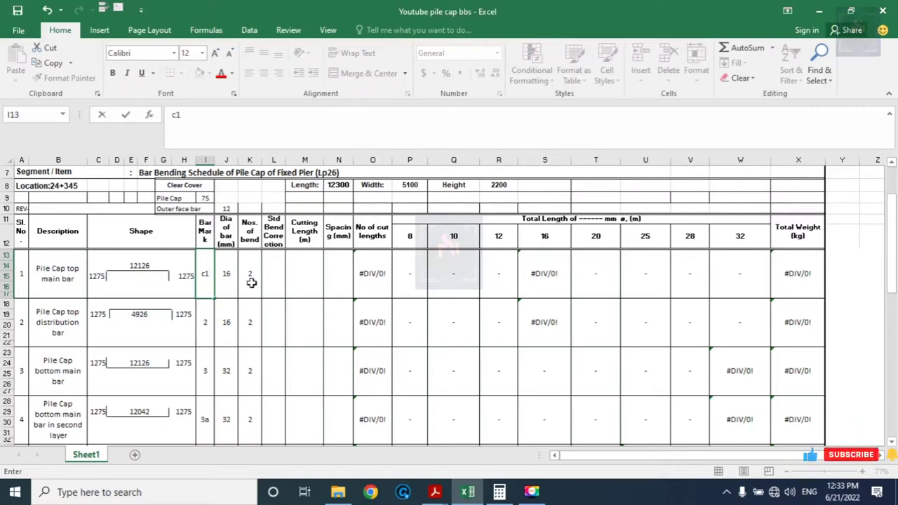
{"action": "left_click", "coordinate": [140, 277]}
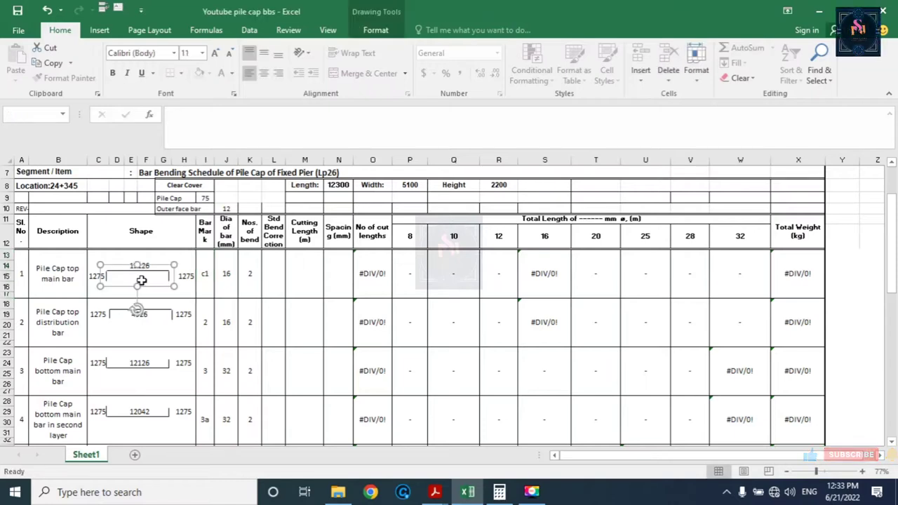
{"action": "left_click", "coordinate": [163, 294]}
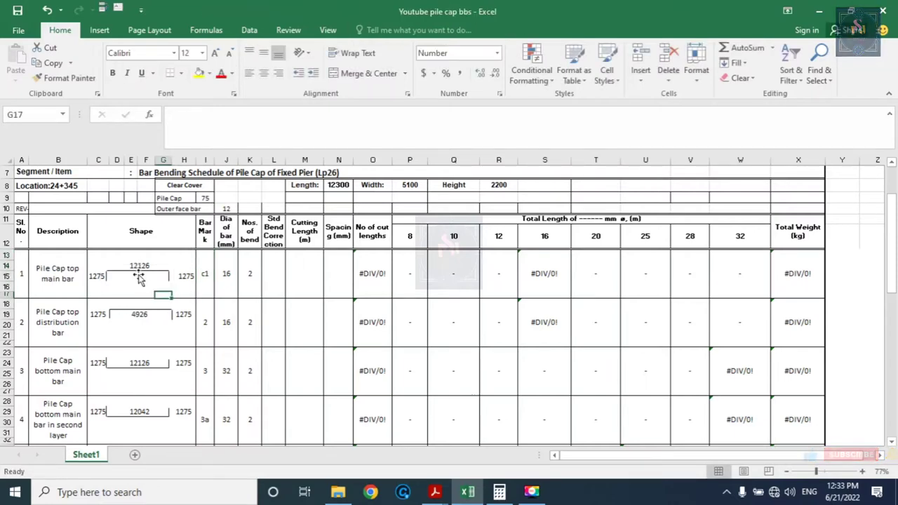
{"action": "left_click", "coordinate": [143, 265]}
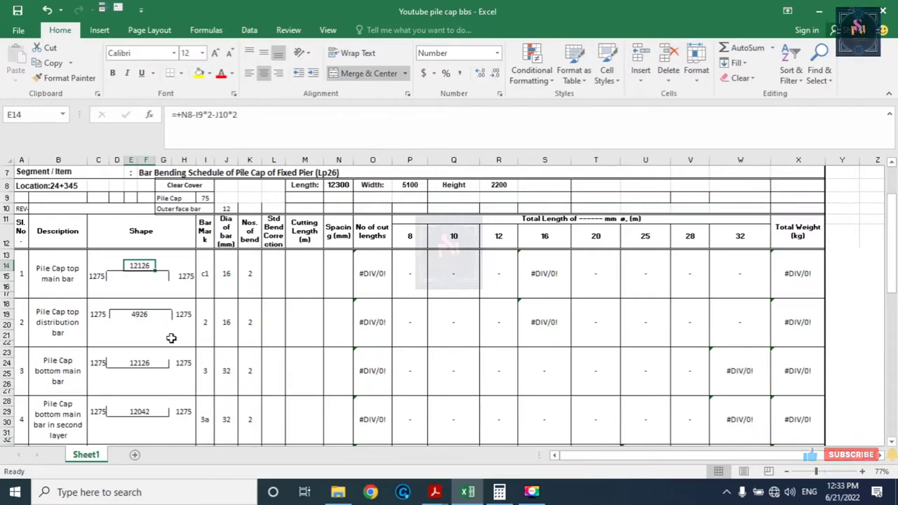
{"action": "left_click", "coordinate": [498, 492]}
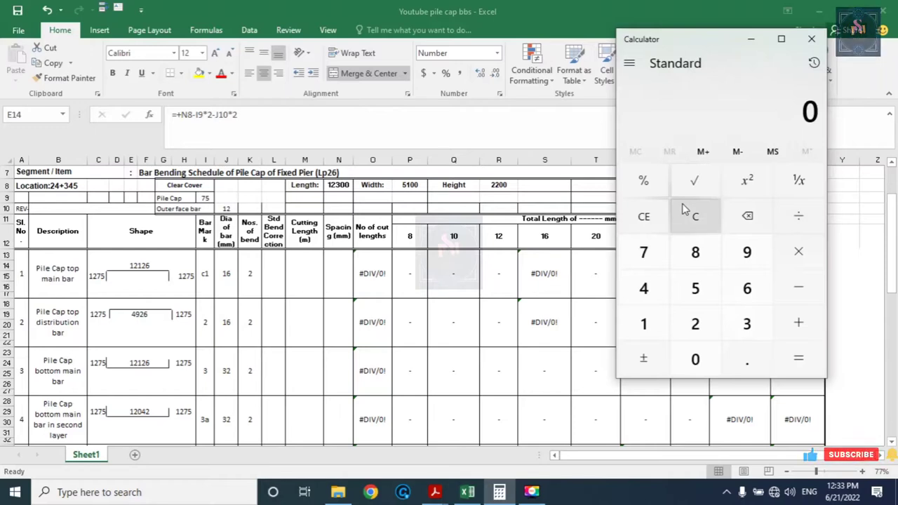
Compute 5100 − 150 in Calculator, giving 4,950.
{"action": "left_click", "coordinate": [657, 317]}
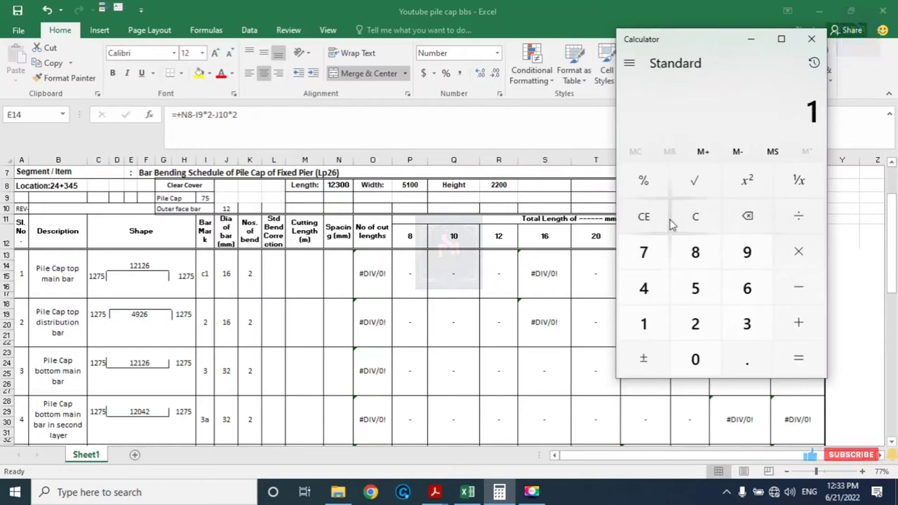
{"action": "left_click", "coordinate": [695, 218]}
{"action": "left_click", "coordinate": [694, 288]}
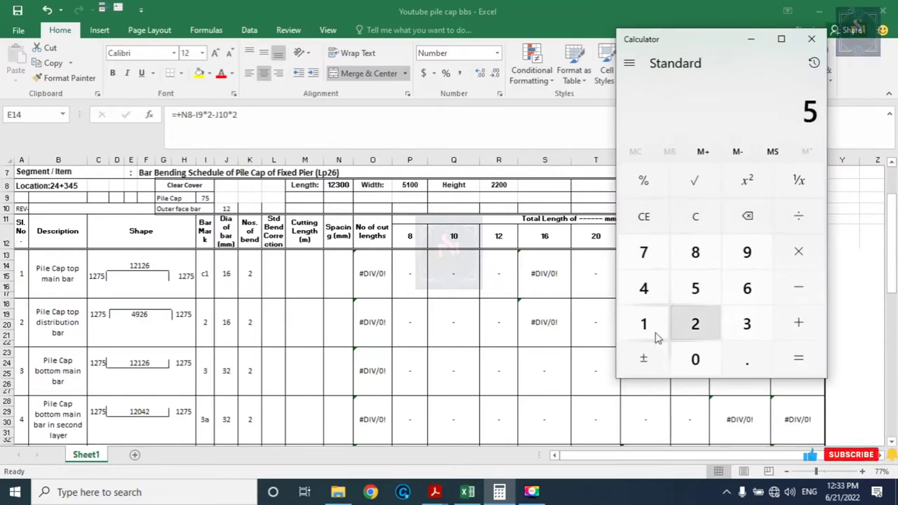
{"action": "left_click", "coordinate": [655, 333]}
{"action": "left_click", "coordinate": [693, 356]}
{"action": "left_click", "coordinate": [693, 356]}
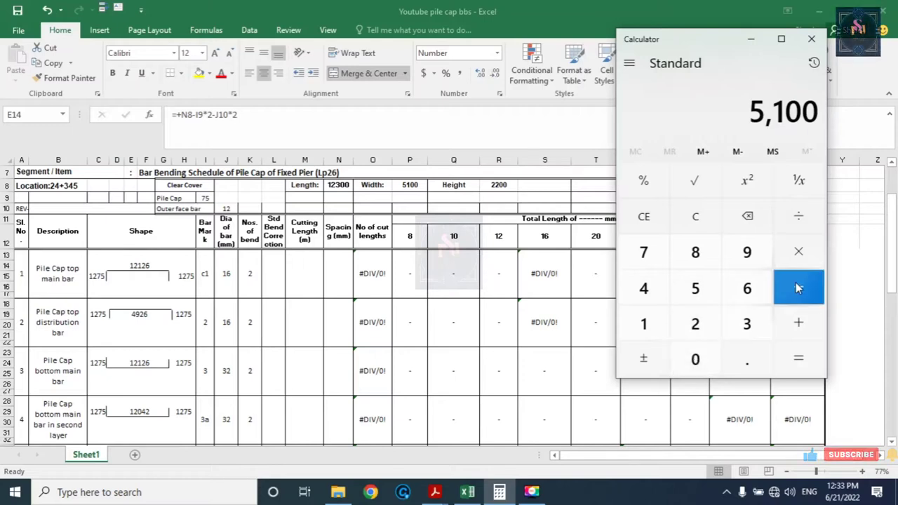
{"action": "left_click", "coordinate": [797, 288]}
{"action": "left_click", "coordinate": [643, 323]}
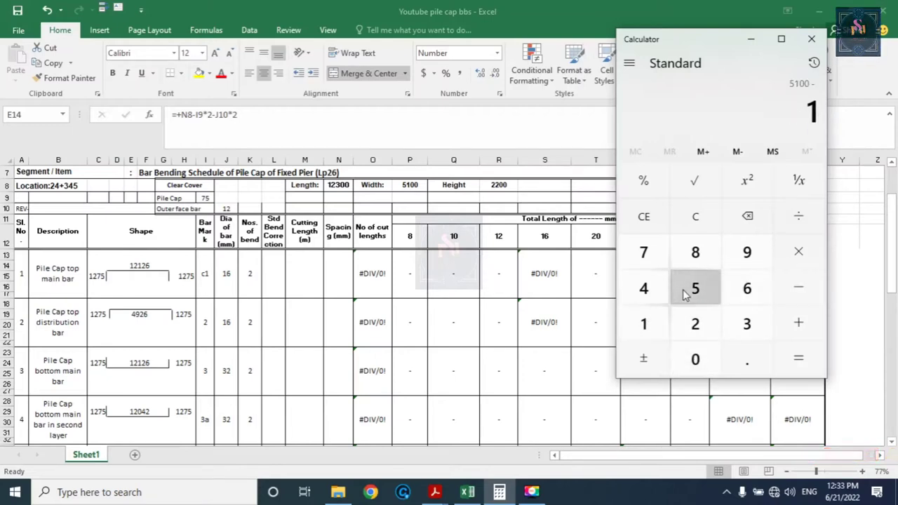
{"action": "left_click", "coordinate": [685, 295]}
{"action": "left_click", "coordinate": [693, 358]}
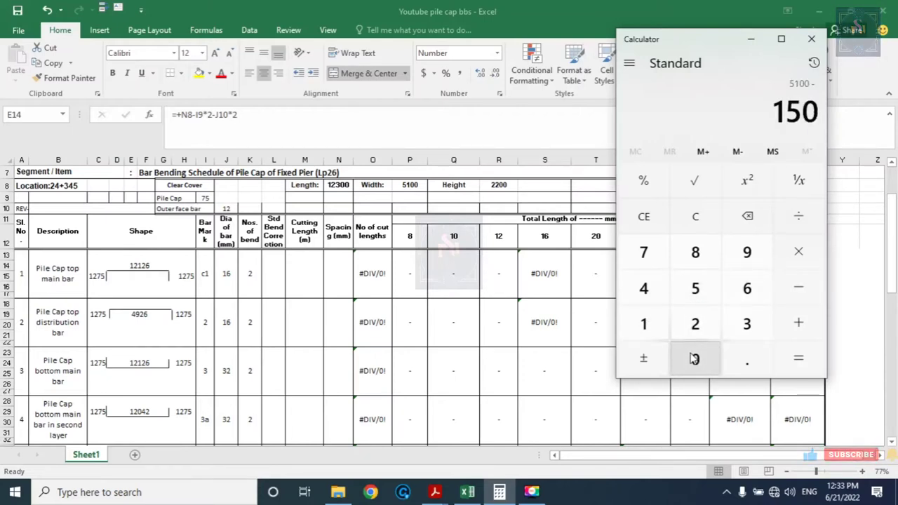
{"action": "left_click", "coordinate": [800, 298]}
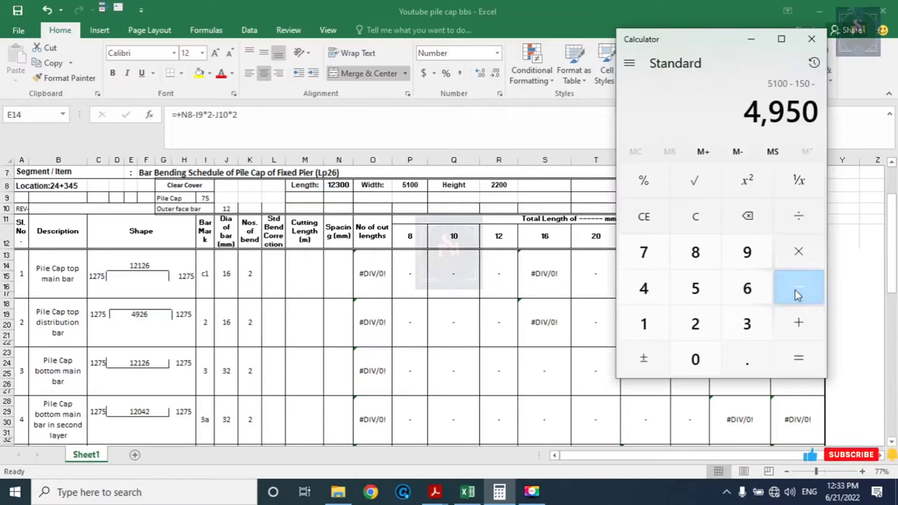
Subtract 24 to get 4,926 and start entering 4926 into cell E14.
{"action": "left_click", "coordinate": [692, 326]}
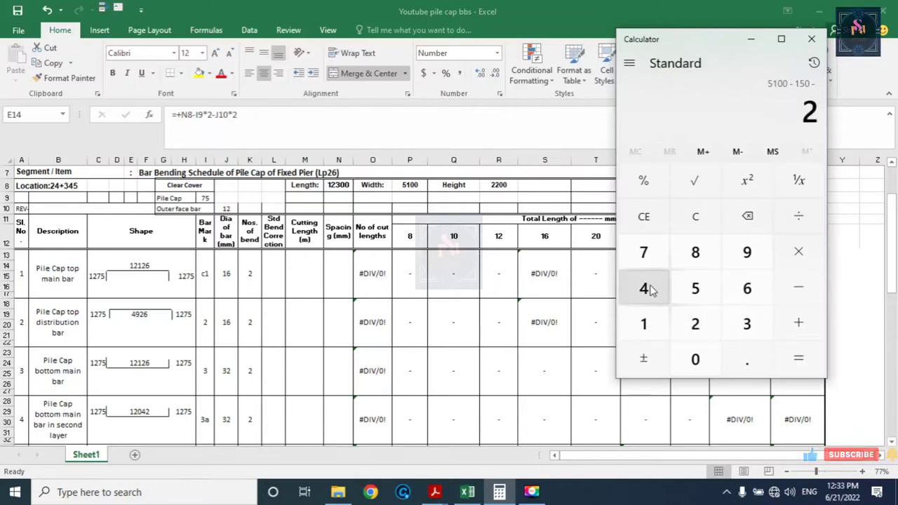
{"action": "left_click", "coordinate": [645, 287]}
{"action": "left_click", "coordinate": [798, 361]}
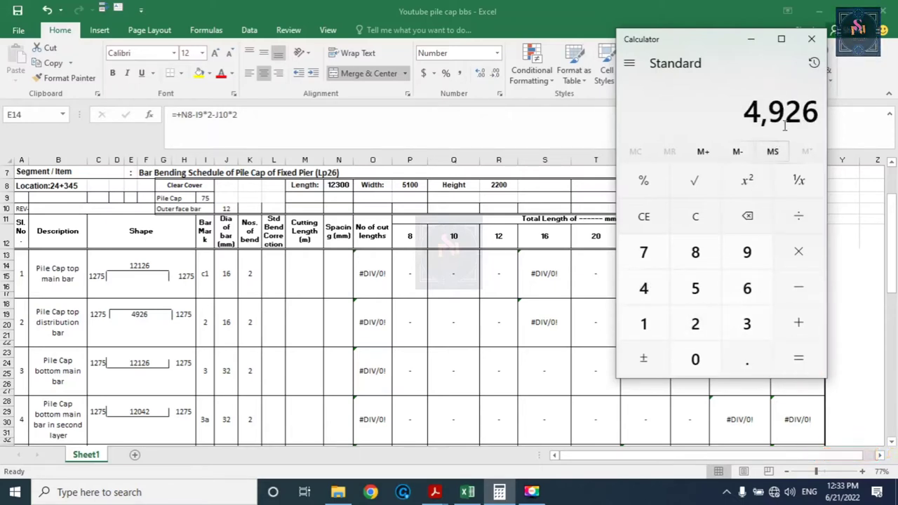
{"action": "left_click", "coordinate": [139, 271]}
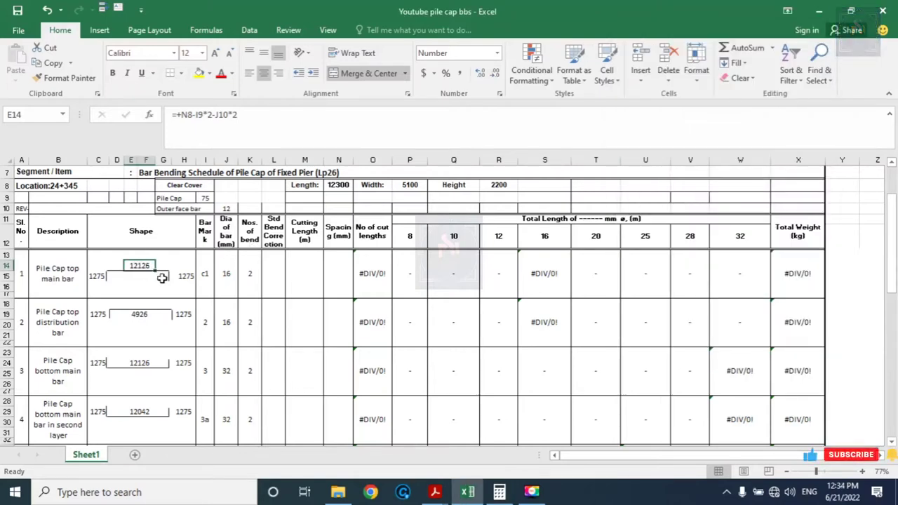
{"action": "type", "text": "4926"}
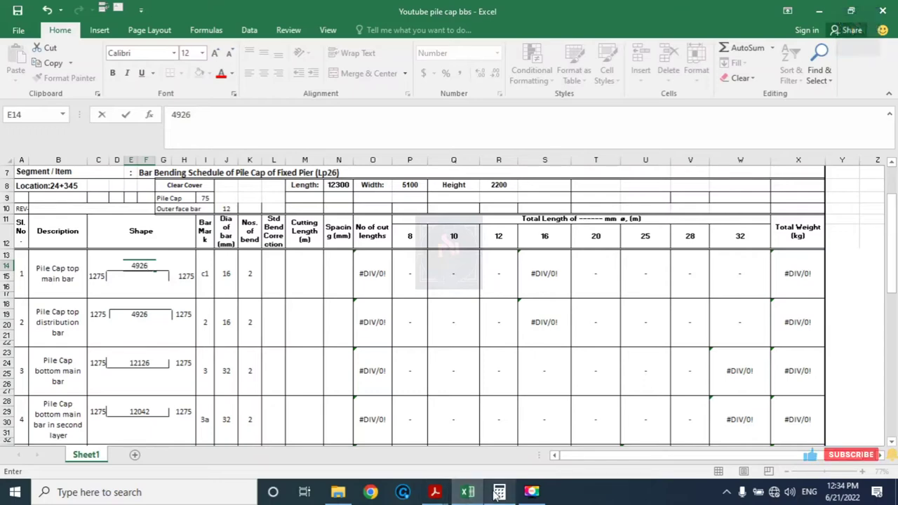
{"action": "mouse_move", "coordinate": [467, 492]}
{"action": "mouse_move", "coordinate": [435, 492]}
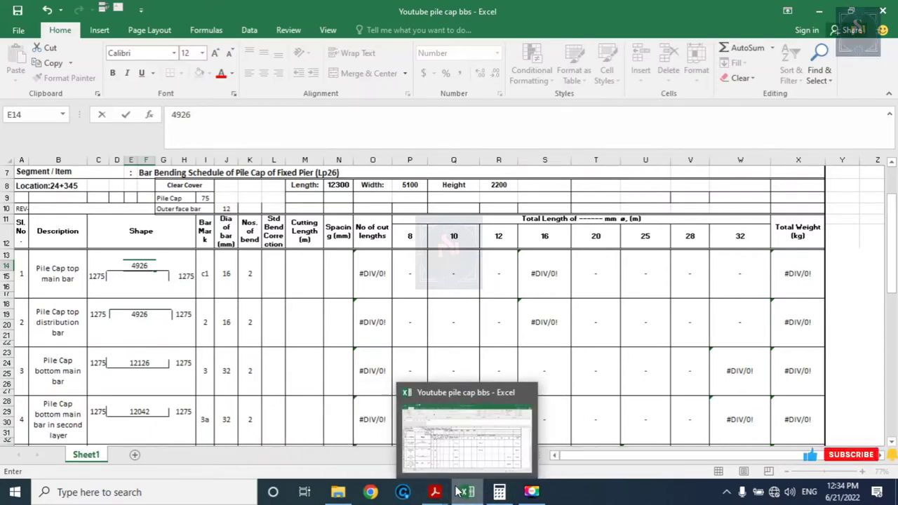
Pan the drawing to the pile cap plan and 1200ø pile sections E-E and G-G with bars a1–a3.
{"action": "left_click", "coordinate": [508, 379]}
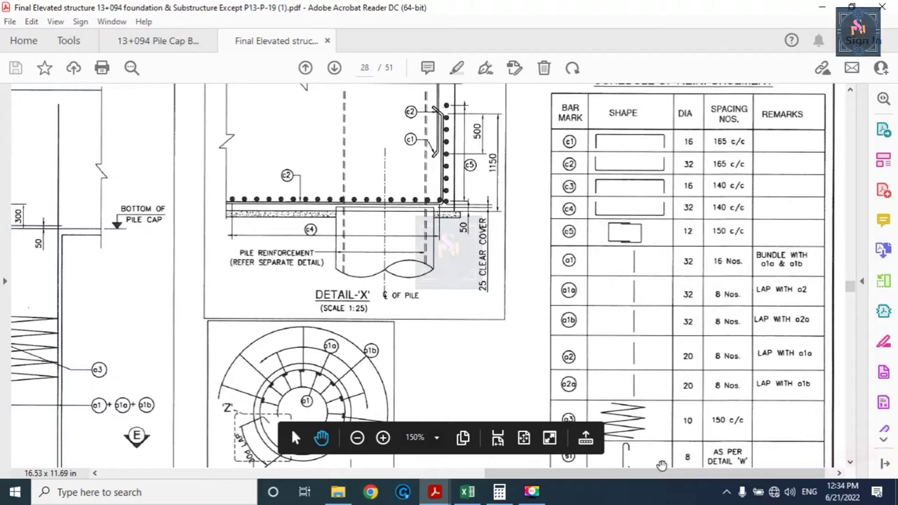
{"action": "left_click_drag", "start_coordinate": [661, 465], "coordinate": [430, 473]}
{"action": "scroll", "coordinate": [465, 418], "scroll_direction": "down", "scroll_amount": 2}
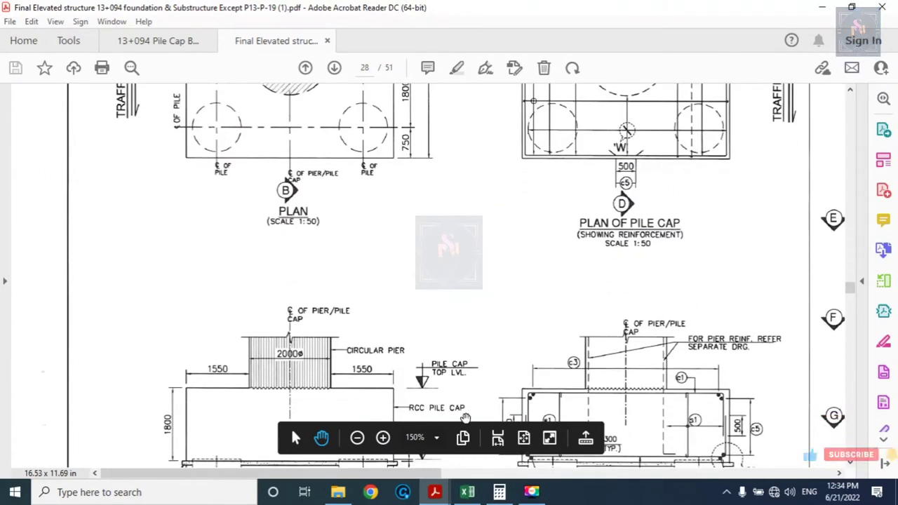
{"action": "scroll", "coordinate": [465, 418], "scroll_direction": "down", "scroll_amount": 1}
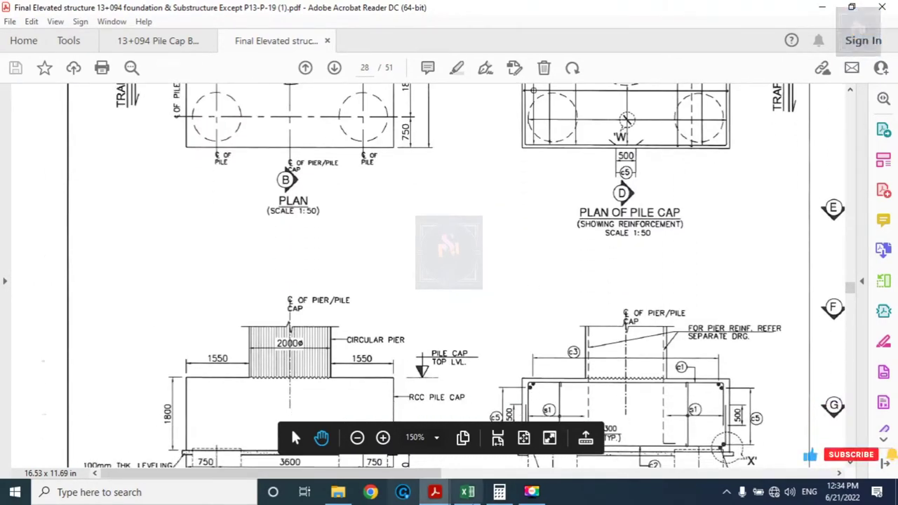
{"action": "left_click_drag", "start_coordinate": [429, 477], "coordinate": [454, 476]}
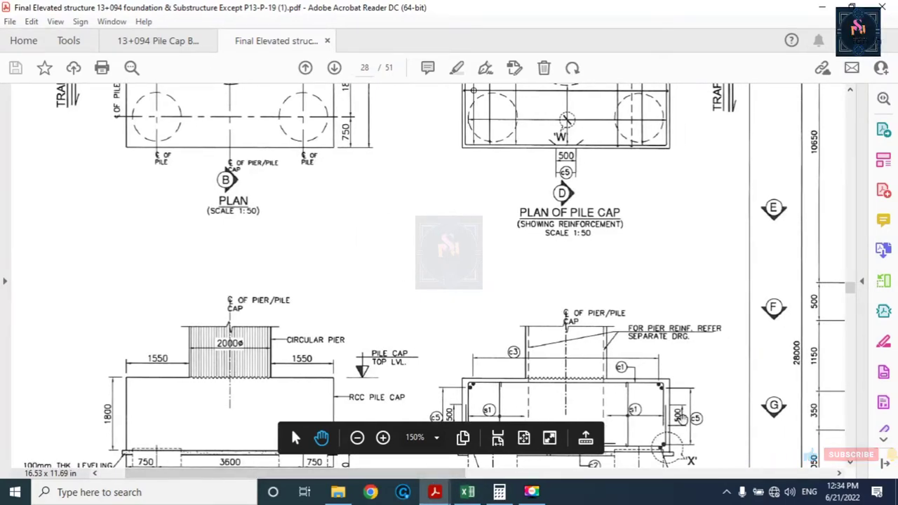
{"action": "left_click_drag", "start_coordinate": [425, 474], "coordinate": [750, 473]}
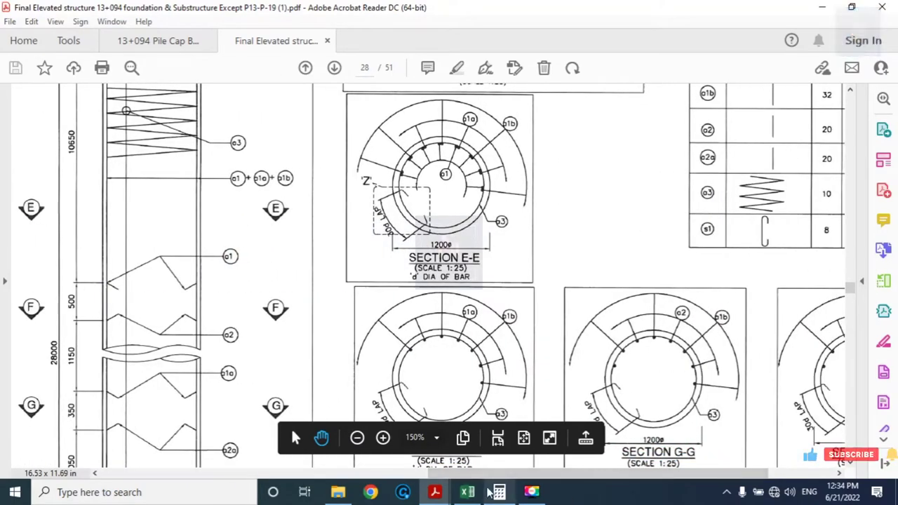
In Calculator, compute (1800 − 150) ÷ 2 = 825.
{"action": "left_click", "coordinate": [466, 492]}
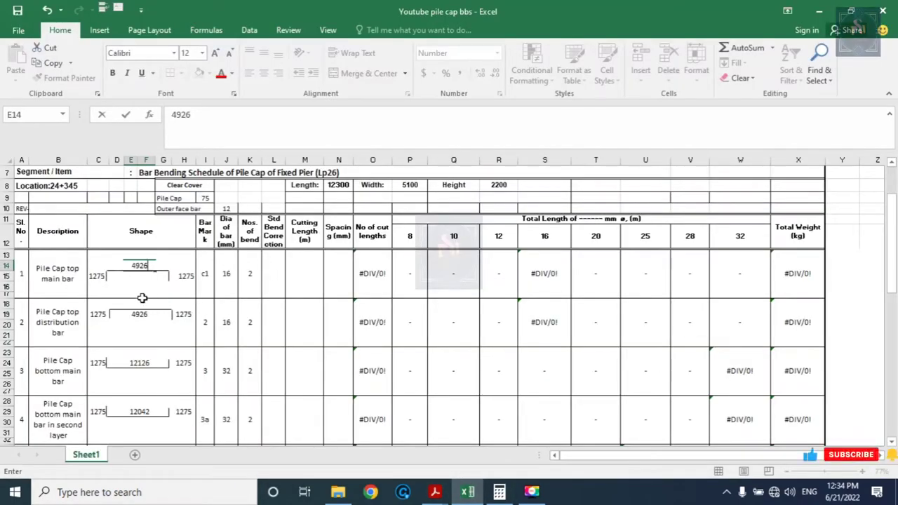
{"action": "left_click", "coordinate": [499, 492]}
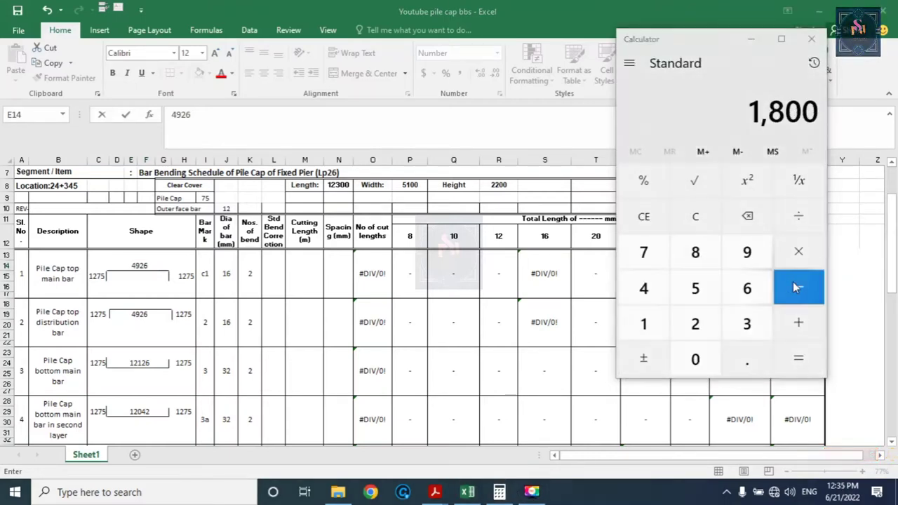
{"action": "left_click", "coordinate": [796, 288]}
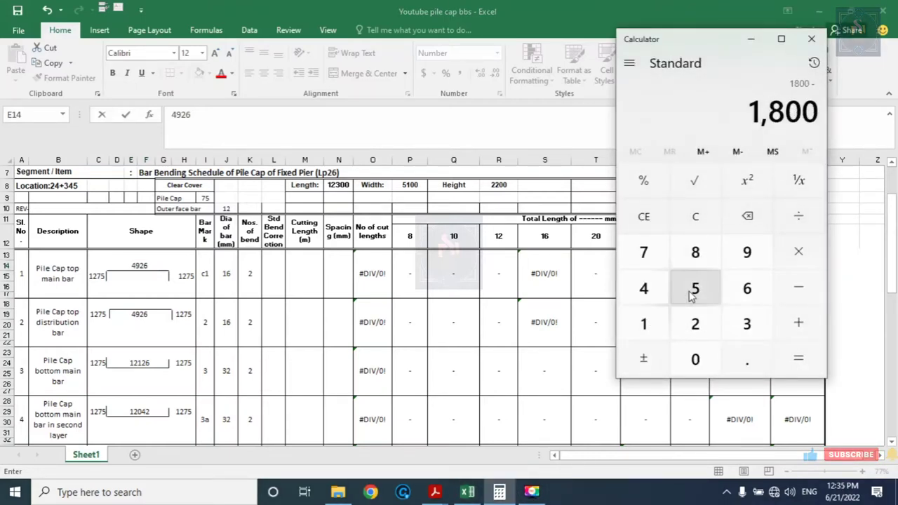
{"action": "left_click", "coordinate": [644, 322]}
{"action": "left_click", "coordinate": [691, 298]}
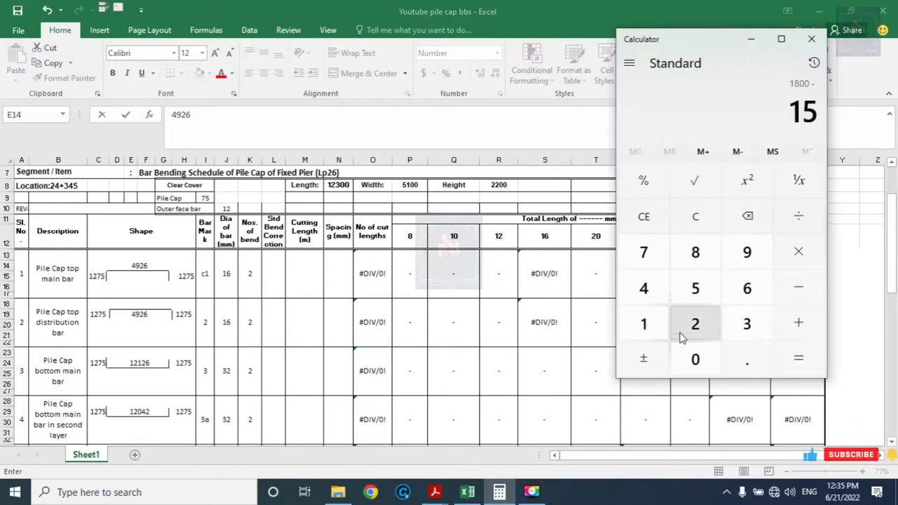
{"action": "left_click", "coordinate": [695, 359]}
{"action": "left_click", "coordinate": [799, 361]}
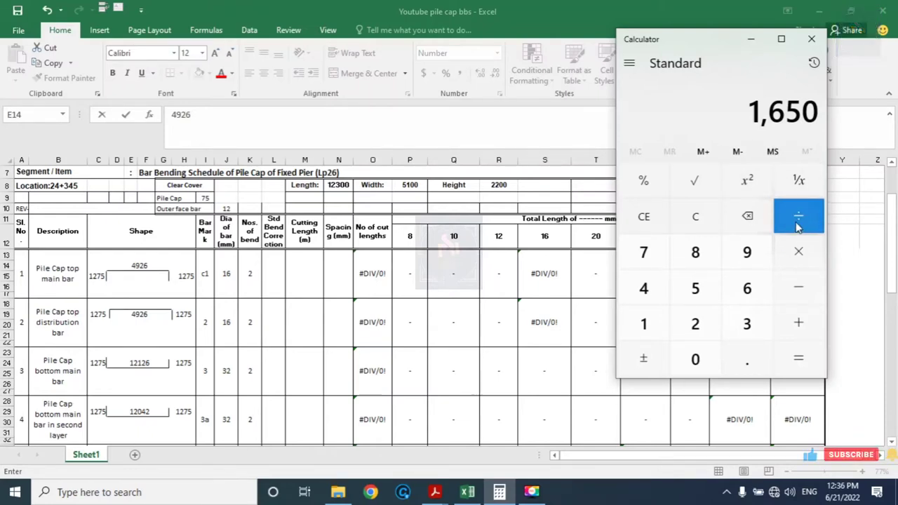
{"action": "left_click", "coordinate": [797, 224]}
{"action": "left_click", "coordinate": [694, 323]}
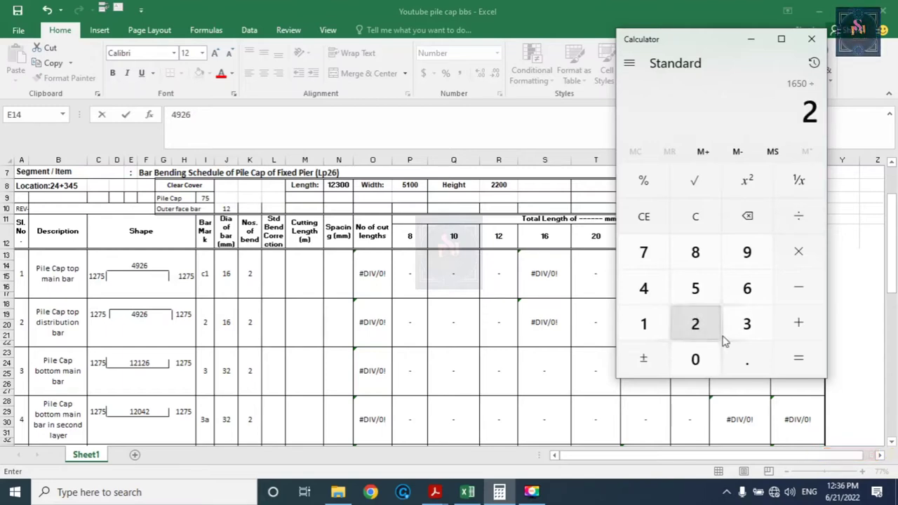
{"action": "left_click", "coordinate": [784, 353]}
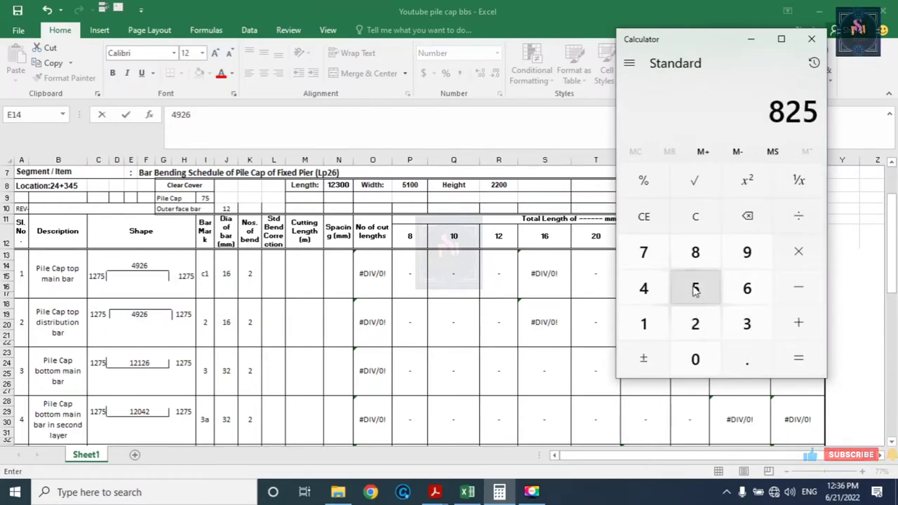
Add 250 to 825 to get the 1075 end leg length.
{"action": "left_click", "coordinate": [796, 326]}
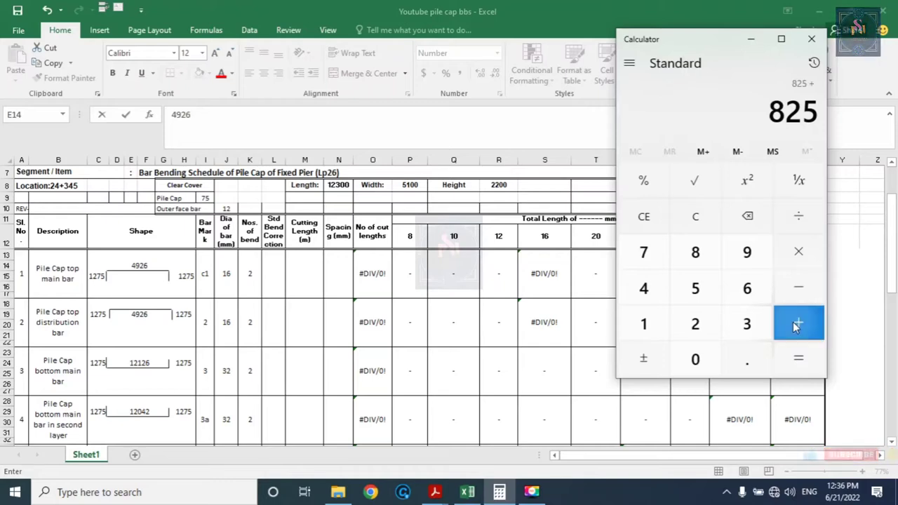
{"action": "left_click", "coordinate": [699, 316]}
{"action": "left_click", "coordinate": [697, 287]}
{"action": "left_click", "coordinate": [695, 357]}
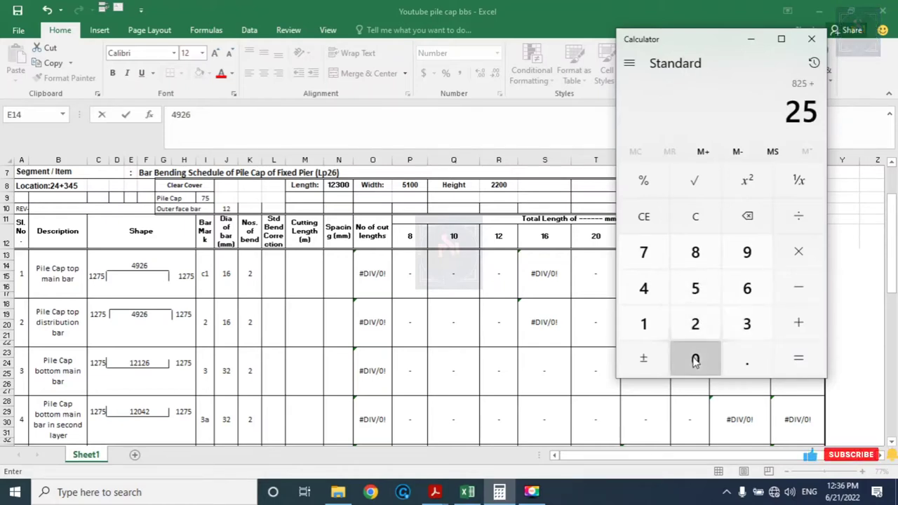
{"action": "left_click", "coordinate": [791, 359]}
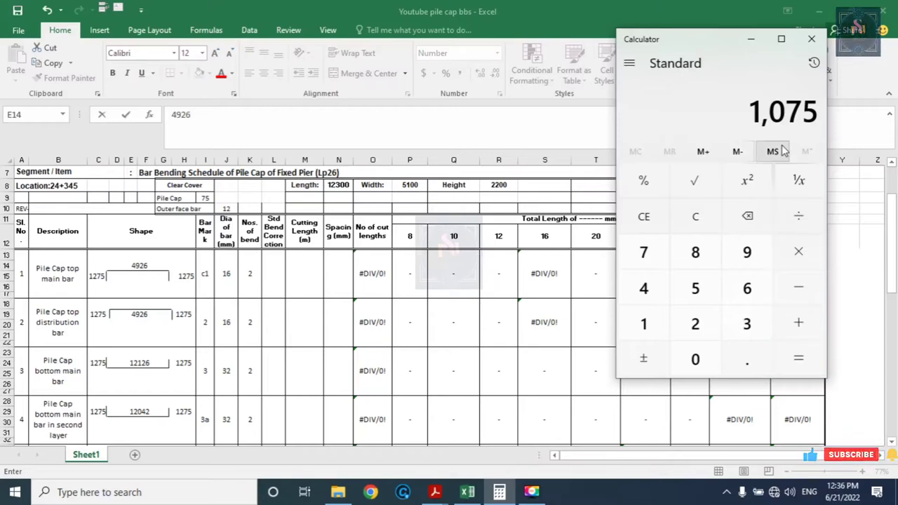
Enter 1075 as the end lengths in C15 and H15 and 64 as the bend correction.
{"action": "left_click", "coordinate": [99, 280]}
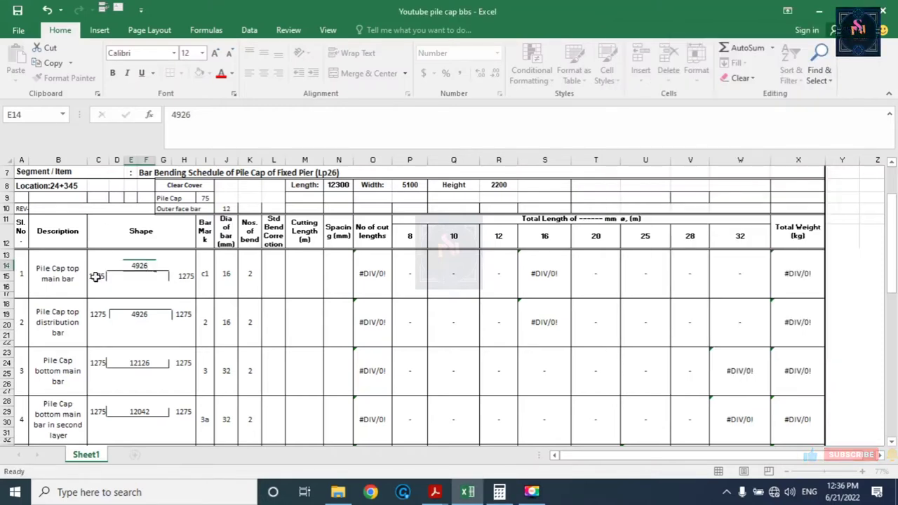
{"action": "left_click", "coordinate": [96, 278]}
{"action": "type", "text": "110"}
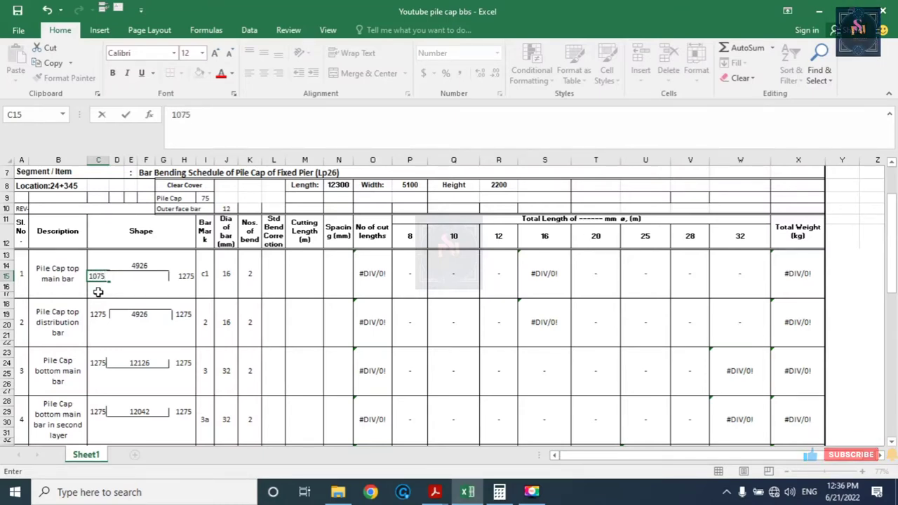
{"action": "left_click", "coordinate": [188, 277]}
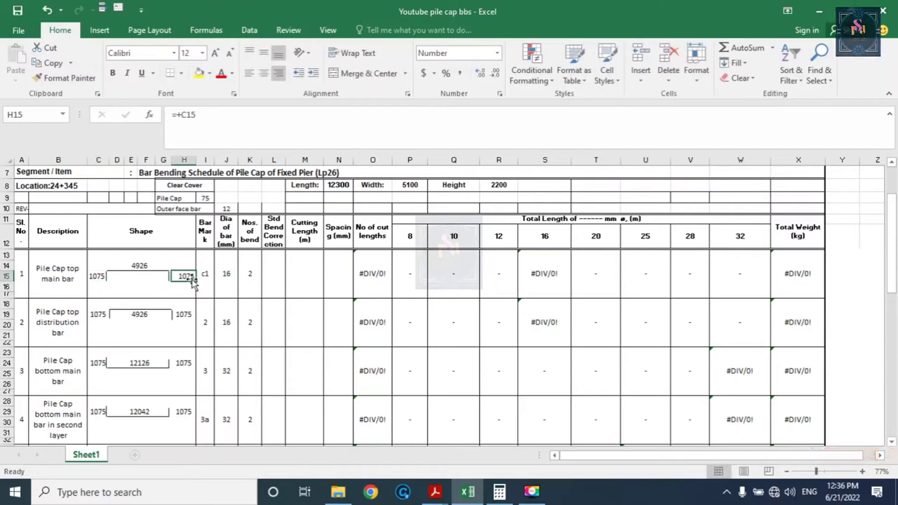
{"action": "type", "text": "1075"}
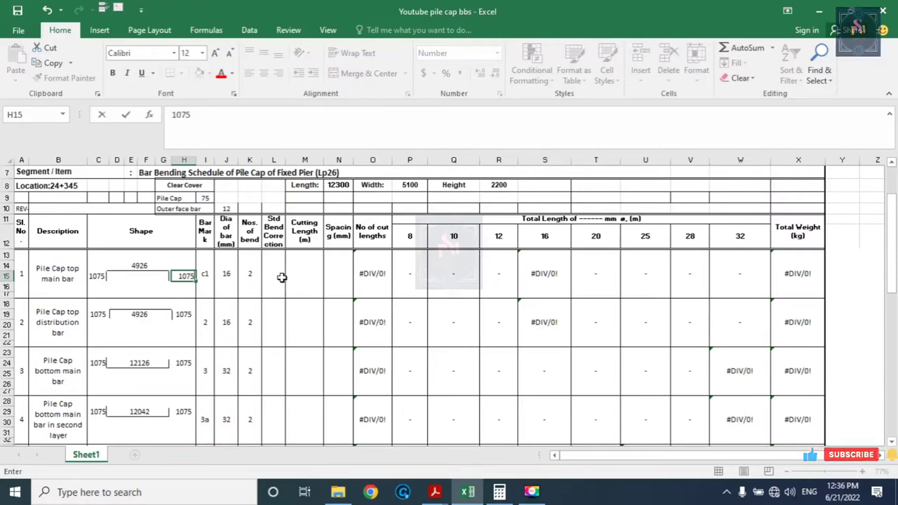
{"action": "left_click", "coordinate": [273, 279]}
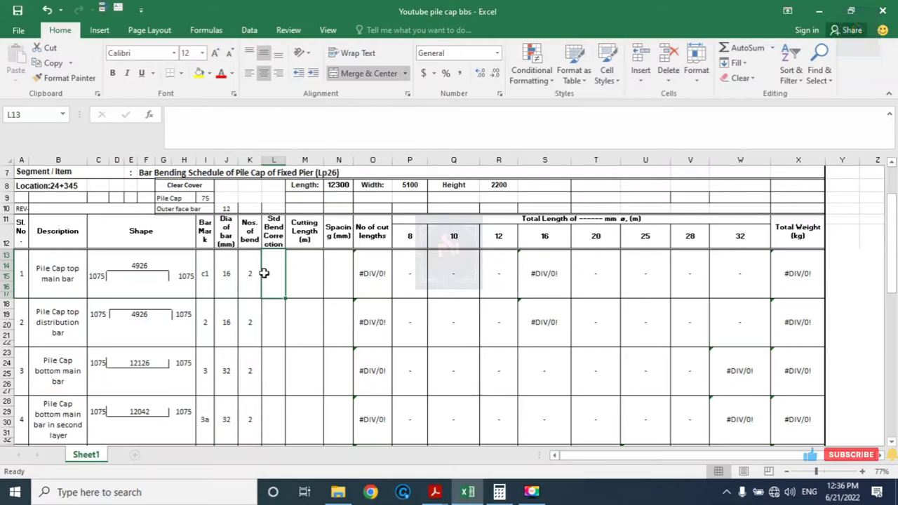
{"action": "type", "text": "64"}
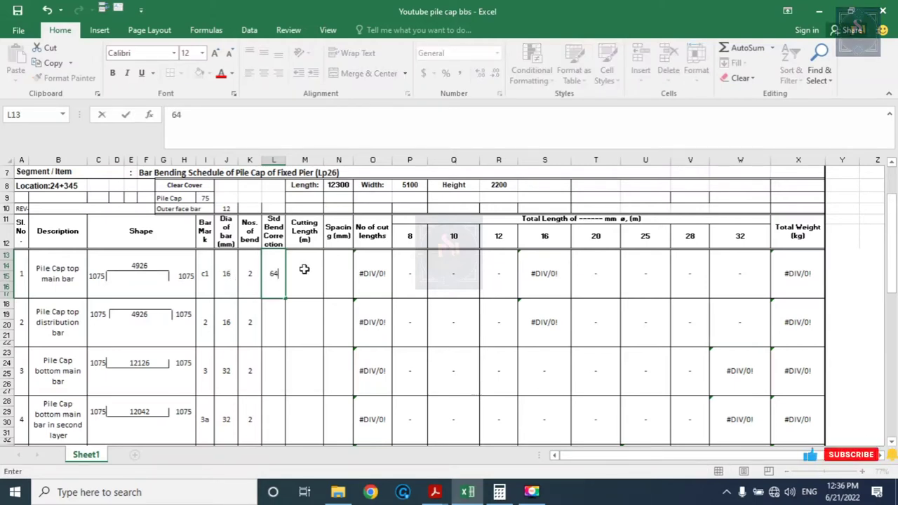
{"action": "left_click", "coordinate": [306, 281]}
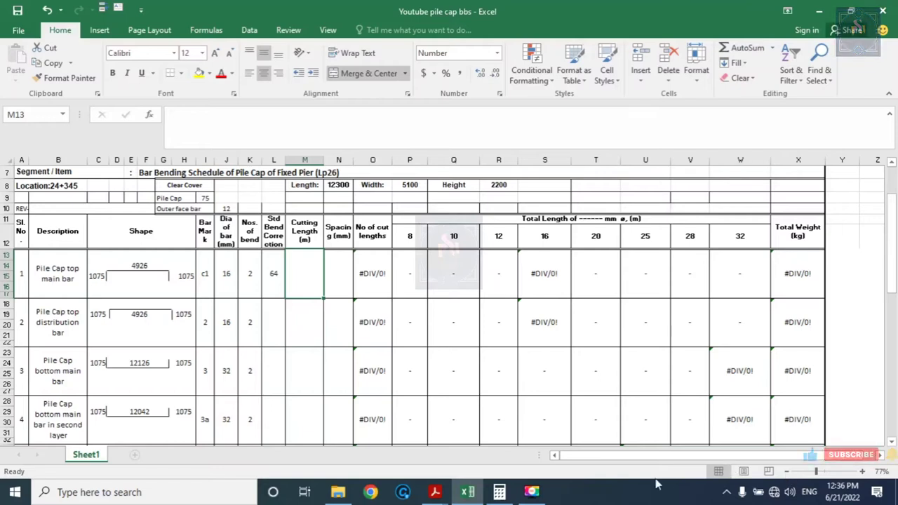
In Calculator, compute 1075 × 2 + 4926 = 7076.
{"action": "left_click", "coordinate": [498, 491]}
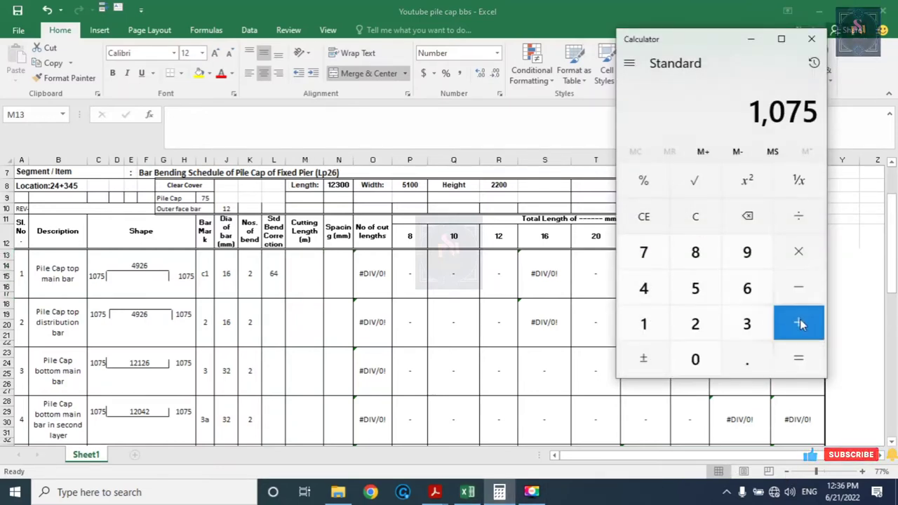
{"action": "left_click", "coordinate": [797, 265]}
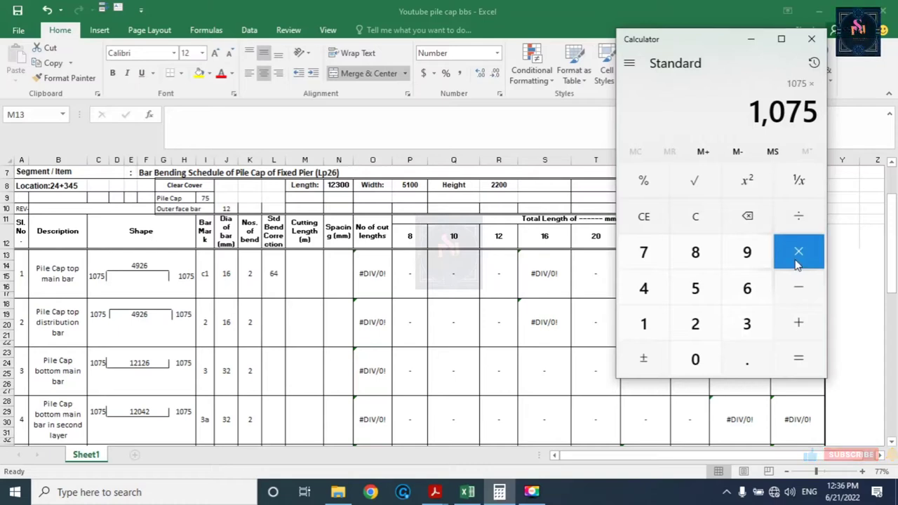
{"action": "left_click", "coordinate": [695, 323]}
{"action": "left_click", "coordinate": [799, 359]}
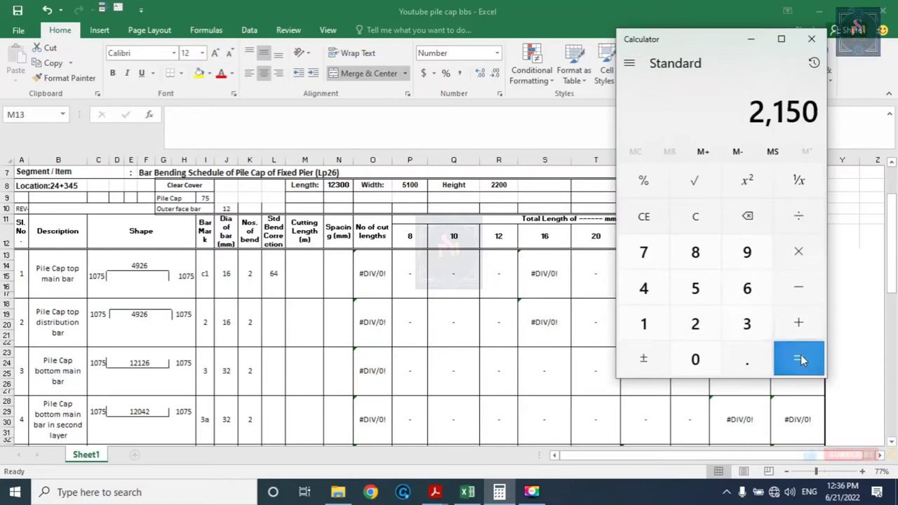
{"action": "left_click", "coordinate": [797, 333]}
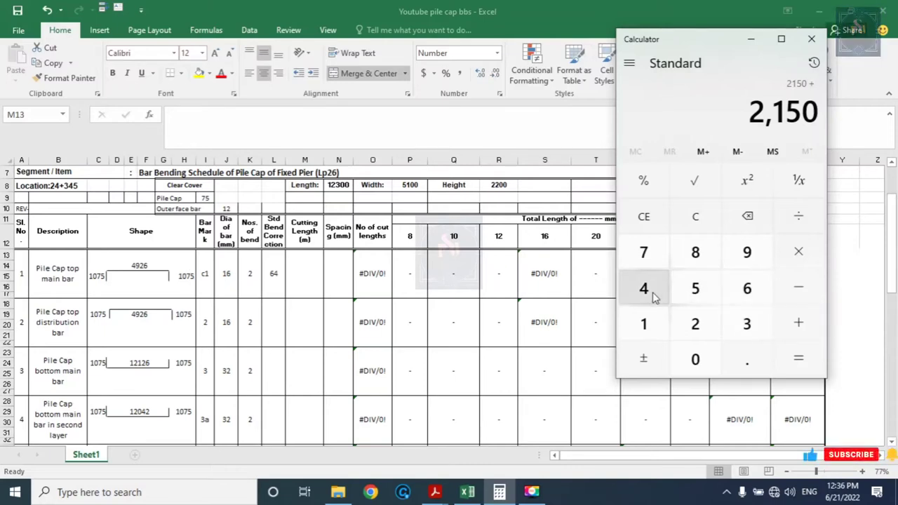
{"action": "left_click", "coordinate": [649, 290]}
{"action": "left_click", "coordinate": [743, 258]}
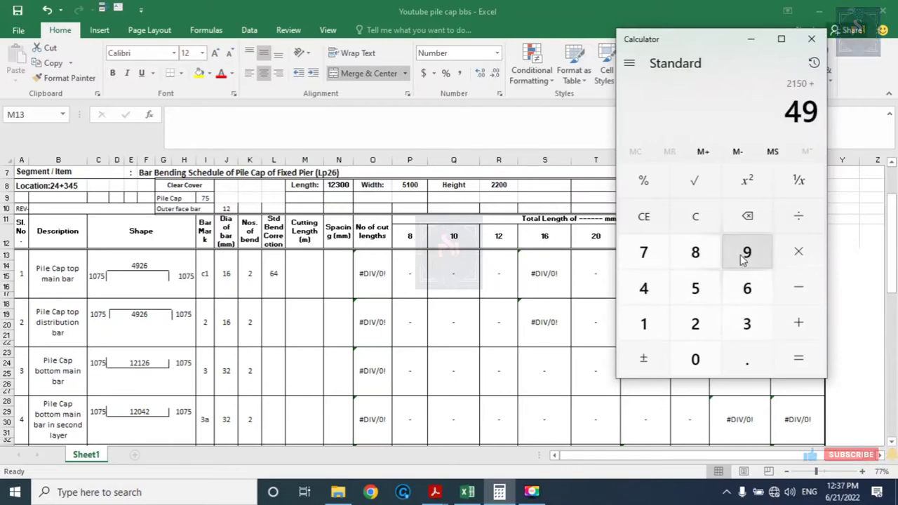
{"action": "left_click", "coordinate": [696, 324]}
{"action": "left_click", "coordinate": [732, 293]}
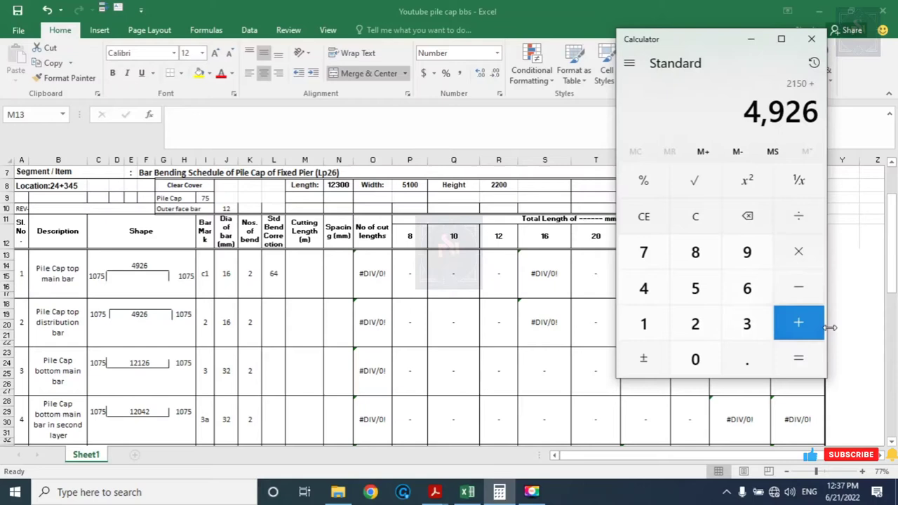
{"action": "left_click", "coordinate": [798, 358]}
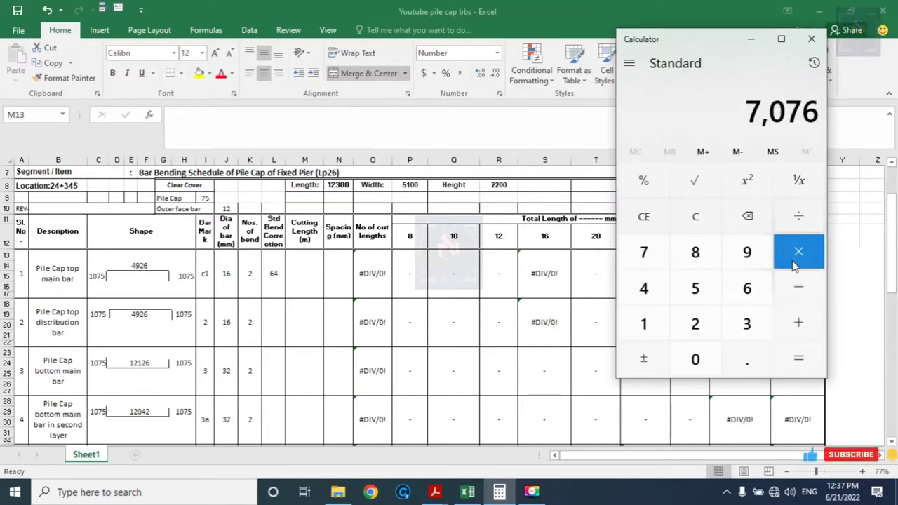
Subtract 64 to get 7012 and enter it as the top main bar's cutting length in M13.
{"action": "left_click", "coordinate": [797, 295]}
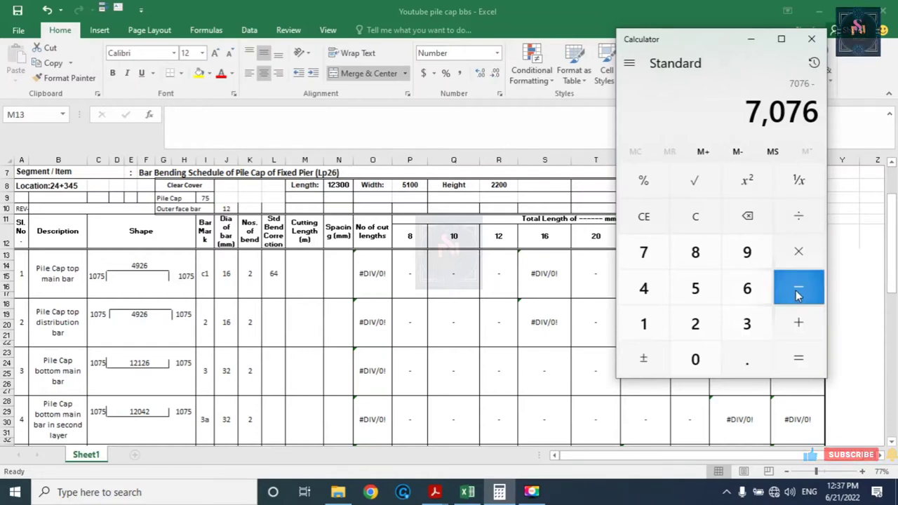
{"action": "left_click", "coordinate": [752, 295]}
{"action": "left_click", "coordinate": [644, 291]}
{"action": "left_click", "coordinate": [806, 358]}
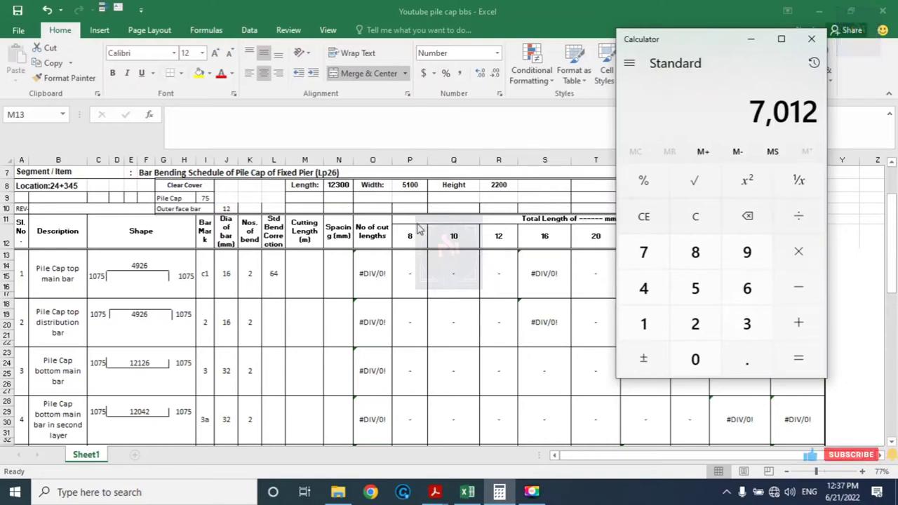
{"action": "left_click", "coordinate": [303, 275]}
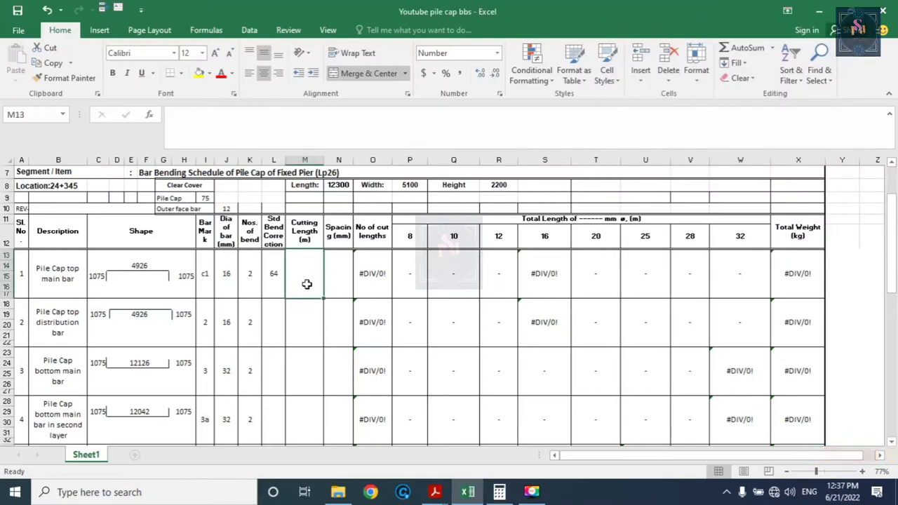
{"action": "type", "text": "7012"}
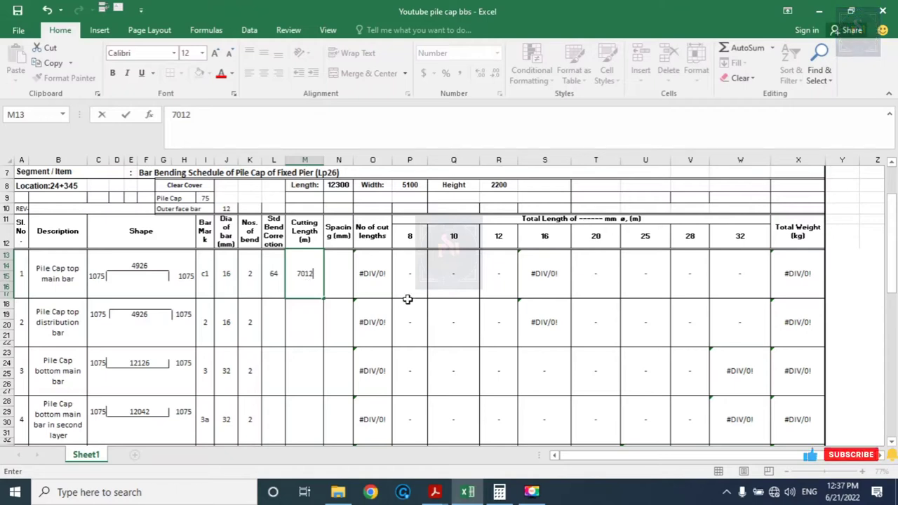
{"action": "left_click", "coordinate": [340, 275]}
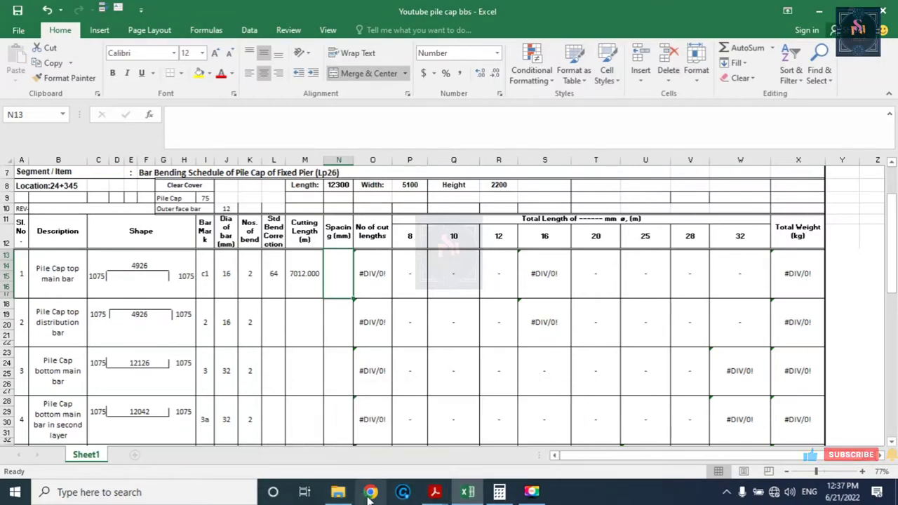
Scroll the Final Elevated structure drawing to read the c1 spacing of 165 c/c.
{"action": "left_click", "coordinate": [436, 495]}
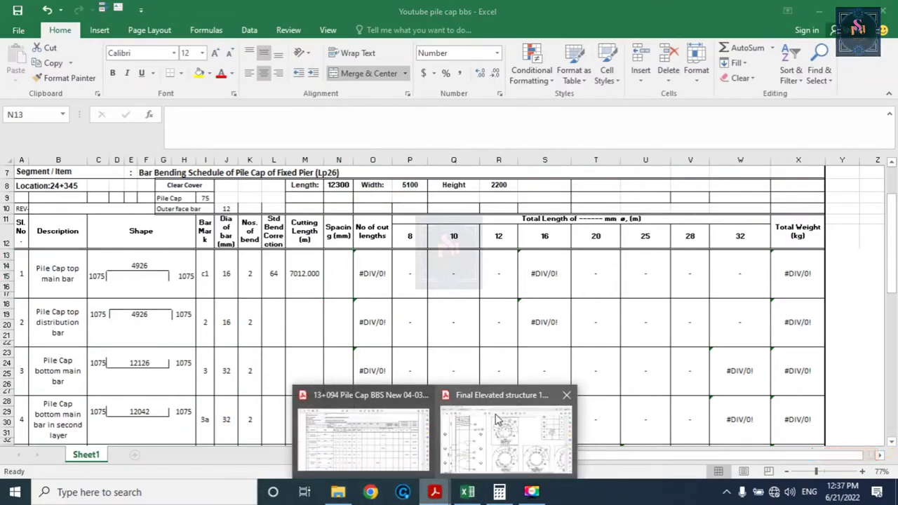
{"action": "left_click", "coordinate": [496, 418]}
{"action": "scroll", "coordinate": [794, 222], "scroll_direction": "up", "scroll_amount": 3}
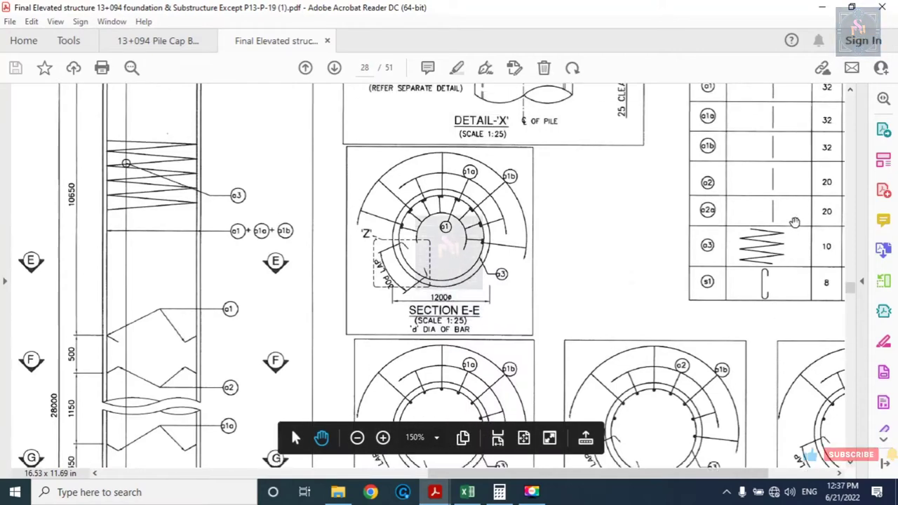
{"action": "scroll", "coordinate": [795, 222], "scroll_direction": "up", "scroll_amount": 2}
{"action": "scroll", "coordinate": [794, 222], "scroll_direction": "up", "scroll_amount": 2}
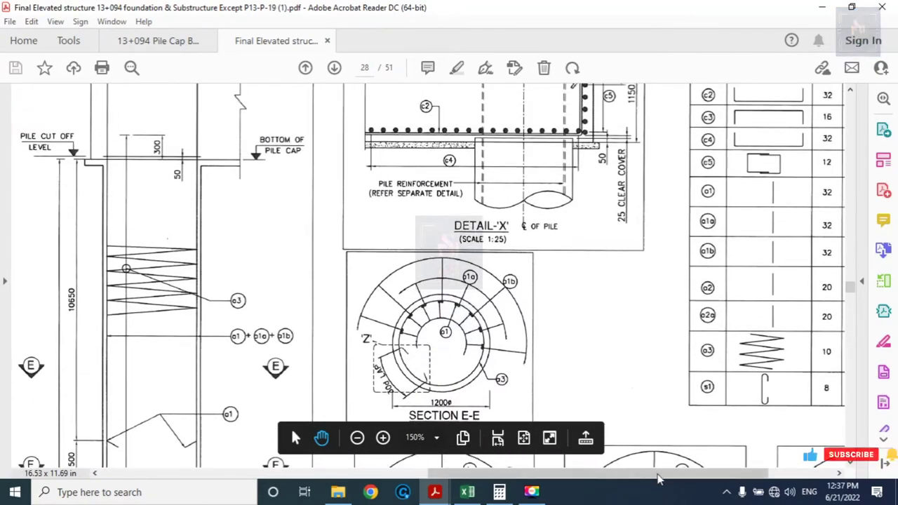
{"action": "left_click_drag", "start_coordinate": [659, 479], "coordinate": [697, 479]}
{"action": "scroll", "coordinate": [771, 150], "scroll_direction": "up", "scroll_amount": 1}
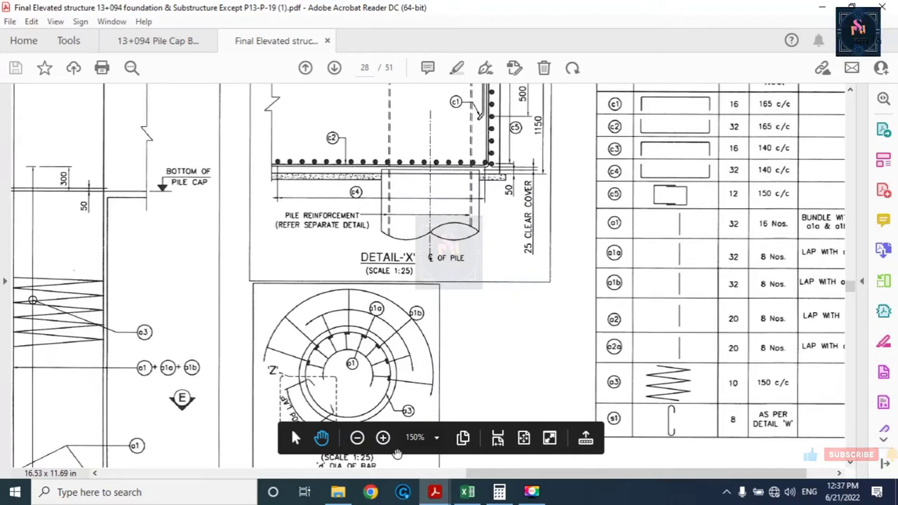
Enter 165 as the top main bar's spacing in N13, then recheck the drawing.
{"action": "left_click", "coordinate": [468, 493]}
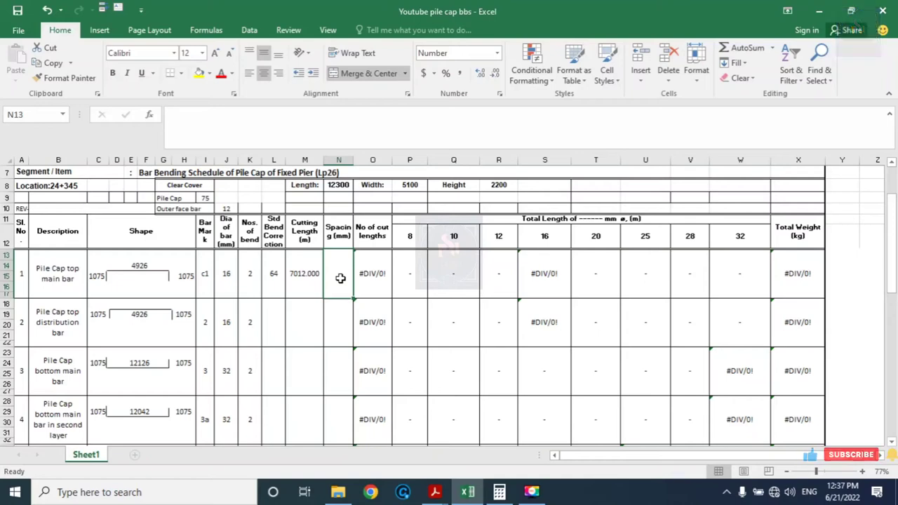
{"action": "type", "text": "165"}
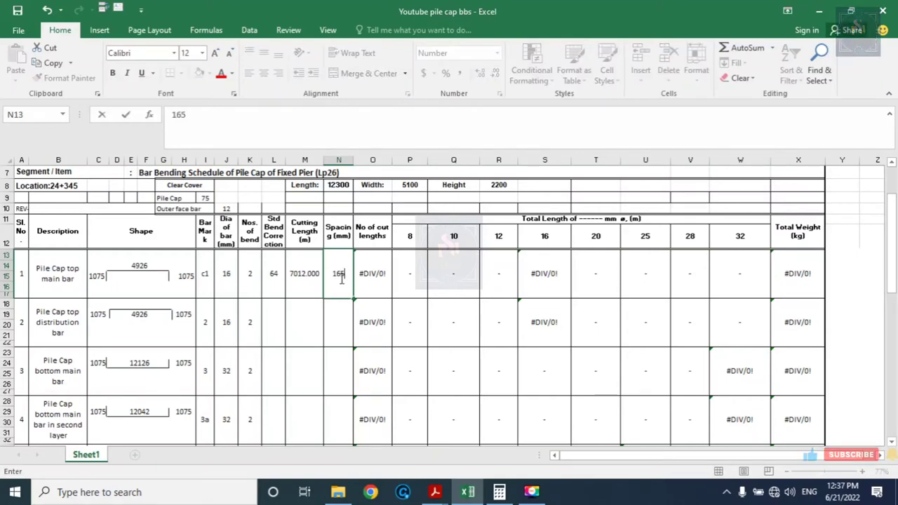
{"action": "key", "text": "Return"}
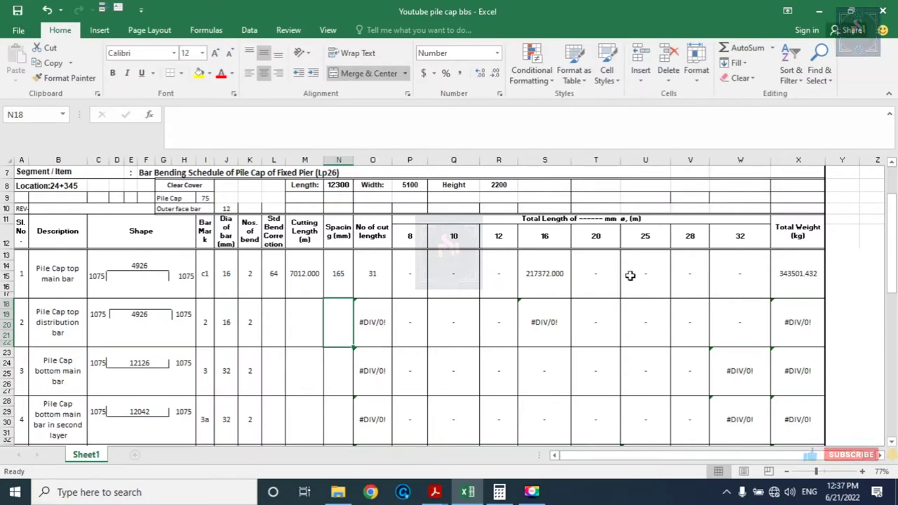
{"action": "left_click", "coordinate": [435, 491]}
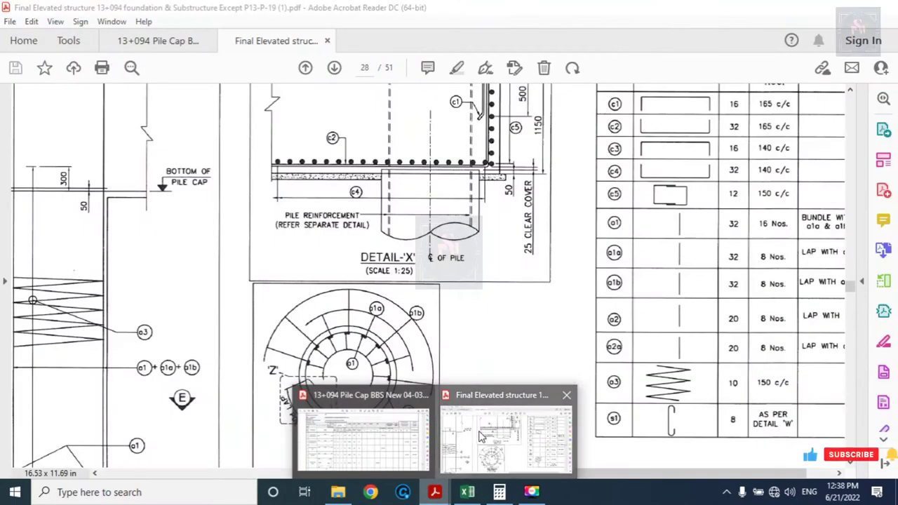
{"action": "left_click", "coordinate": [481, 436]}
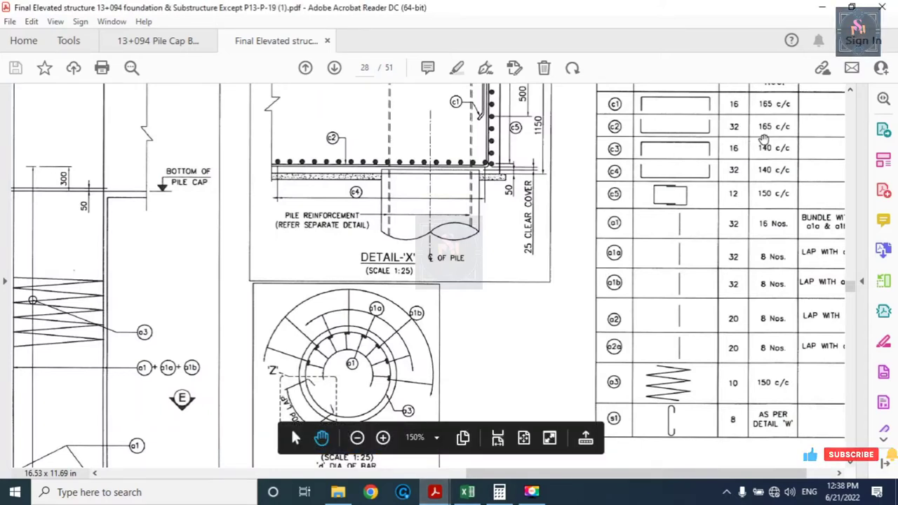
{"action": "scroll", "coordinate": [755, 136], "scroll_direction": "up", "scroll_amount": 1}
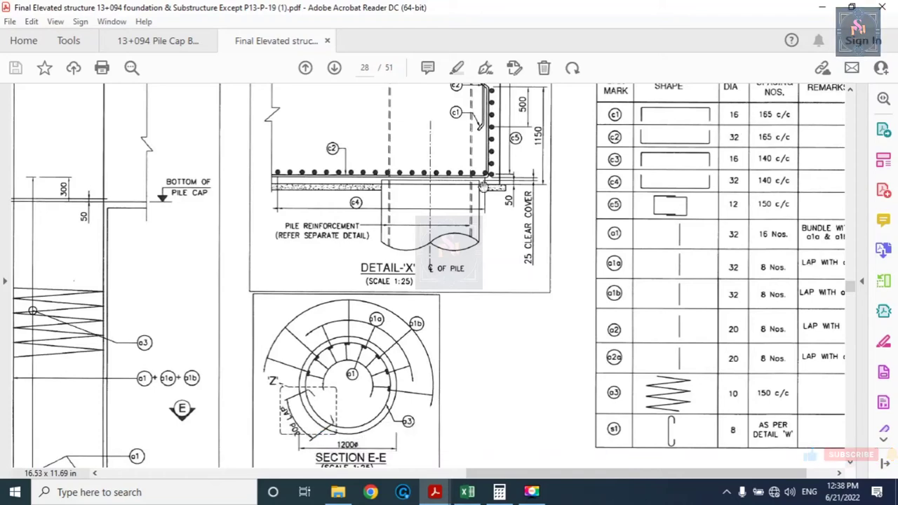
{"action": "left_click", "coordinate": [467, 491]}
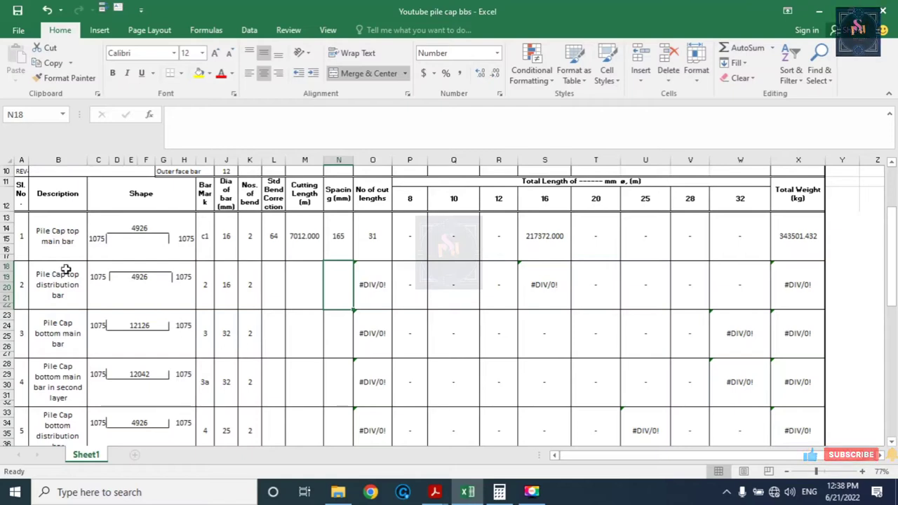
Give row 2 a 32 mm diameter, bar mark c2 and bend correction 128.
{"action": "left_click", "coordinate": [229, 287]}
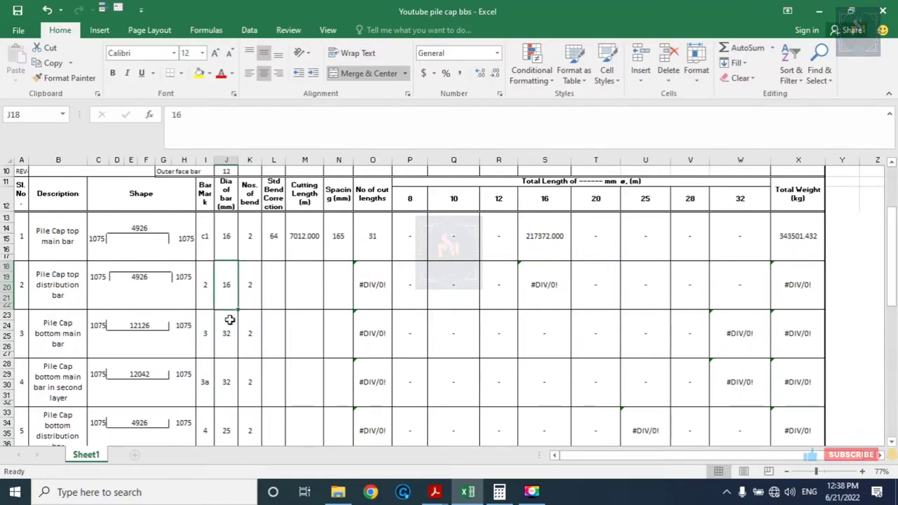
{"action": "type", "text": "32"}
{"action": "left_click", "coordinate": [282, 275]}
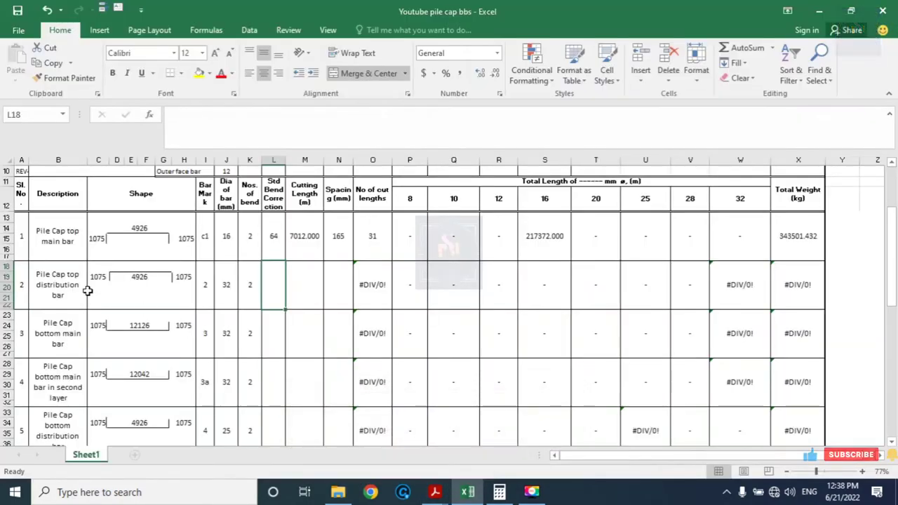
{"action": "left_click", "coordinate": [204, 292]}
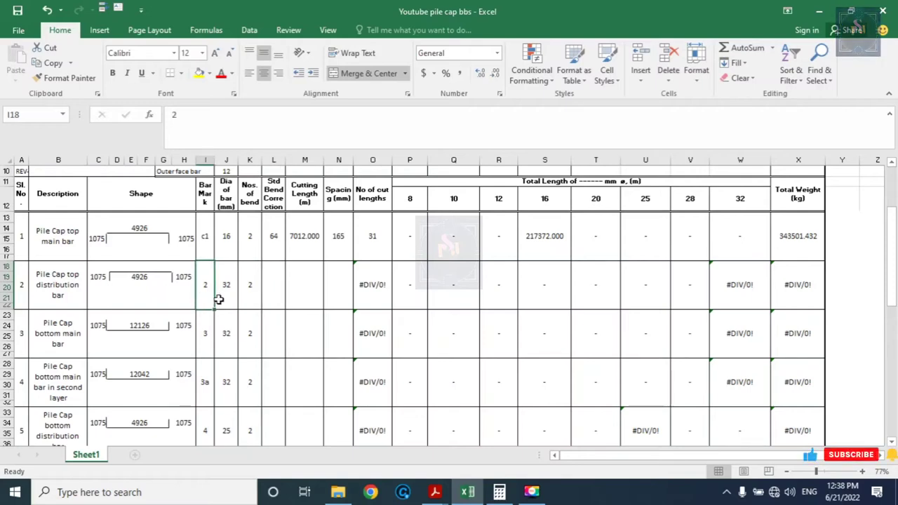
{"action": "type", "text": "c2"}
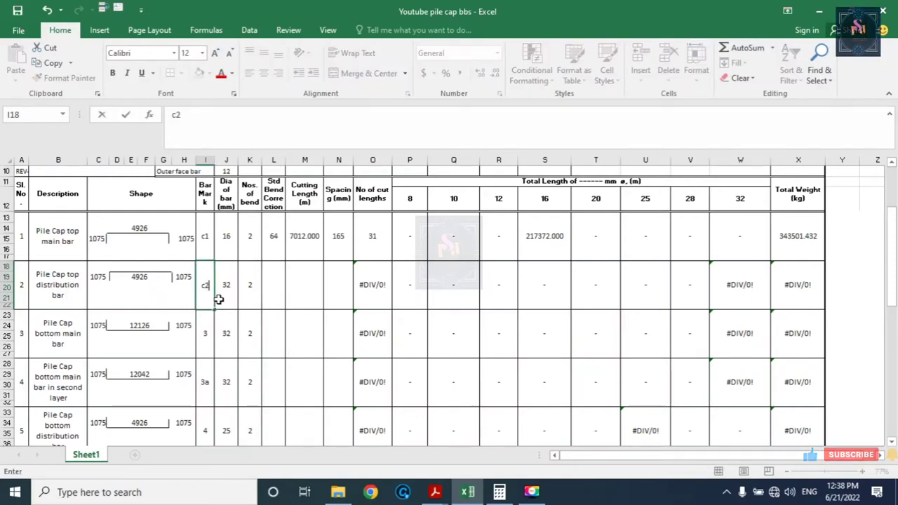
{"action": "left_click", "coordinate": [274, 295]}
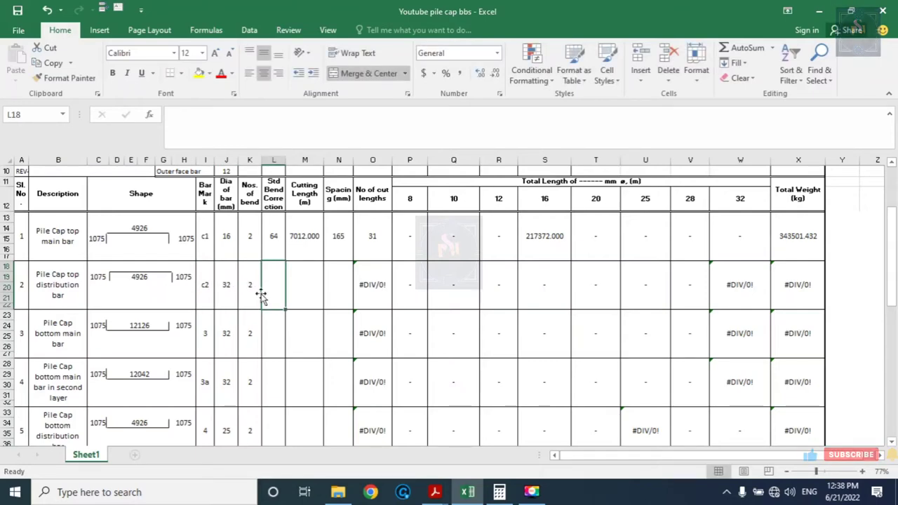
{"action": "type", "text": "1128"}
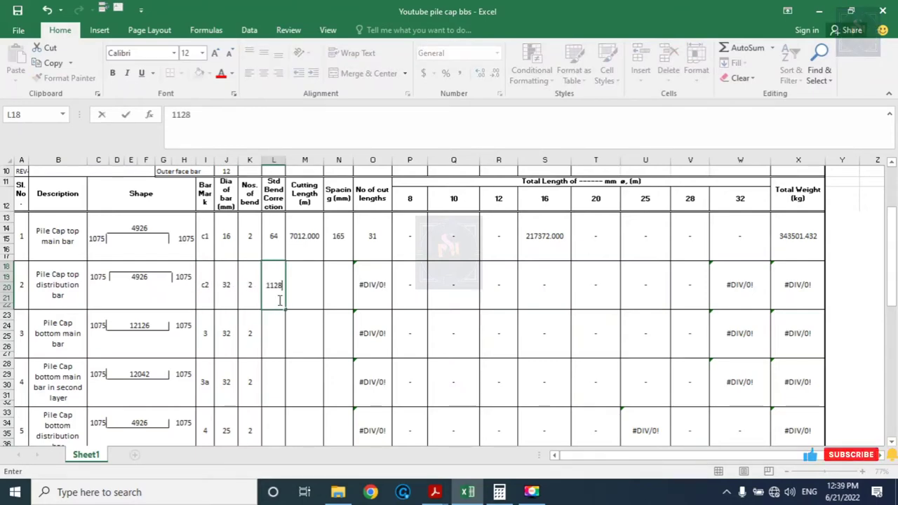
{"action": "key", "text": "BackSpace"}
{"action": "key", "text": "BackSpace"}
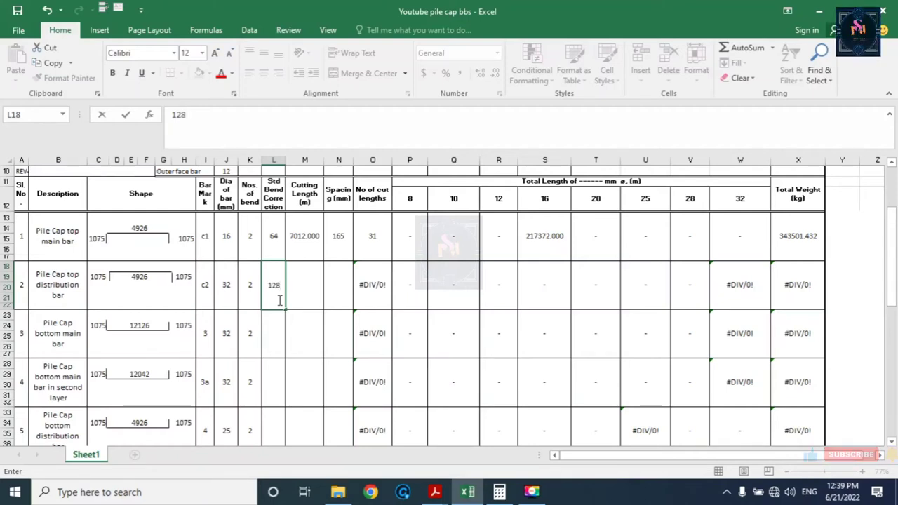
{"action": "left_click", "coordinate": [294, 291]}
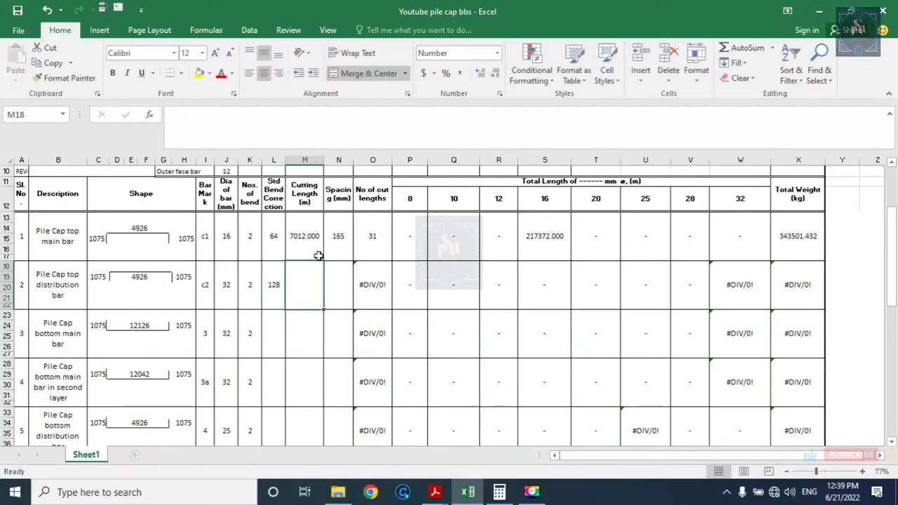
Compute 7012 − 64 = 6948 and enter it as the distribution bar's cutting length in M18.
{"action": "left_click", "coordinate": [499, 492]}
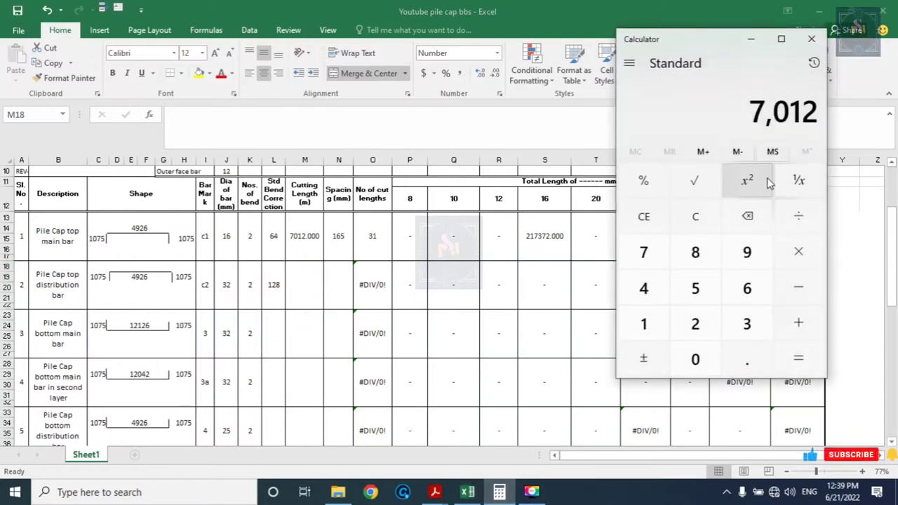
{"action": "left_click", "coordinate": [747, 289]}
{"action": "left_click", "coordinate": [645, 291]}
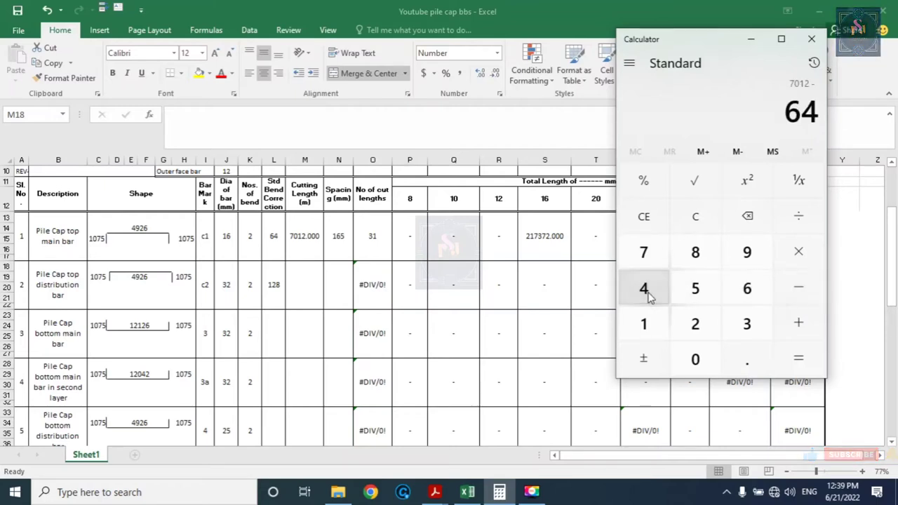
{"action": "left_click", "coordinate": [798, 359]}
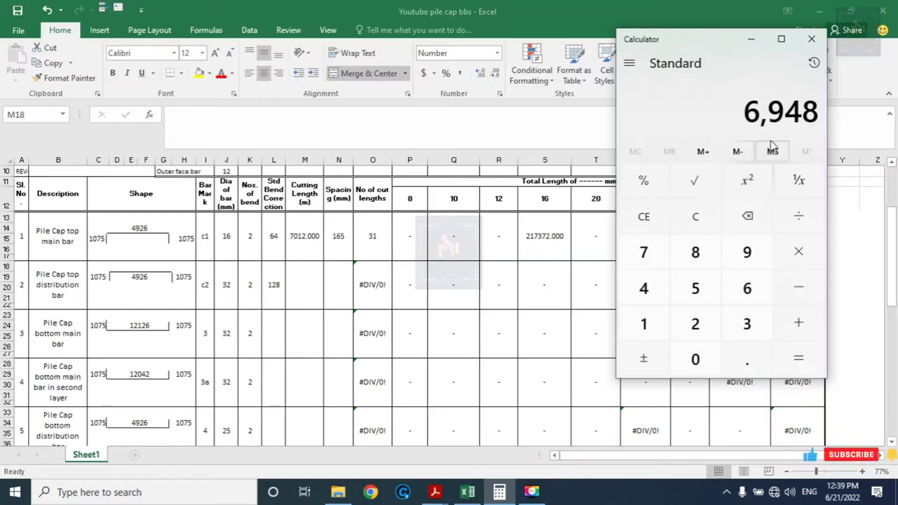
{"action": "left_click", "coordinate": [303, 284]}
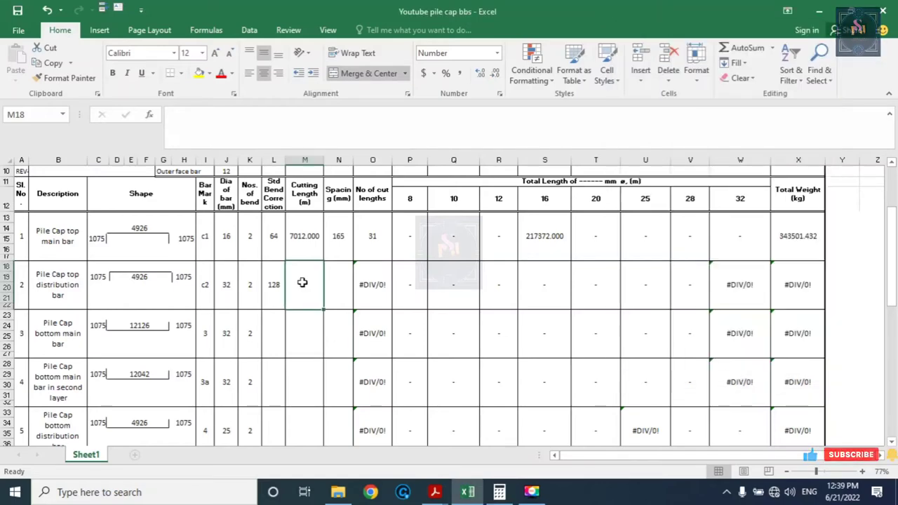
{"action": "type", "text": "6"}
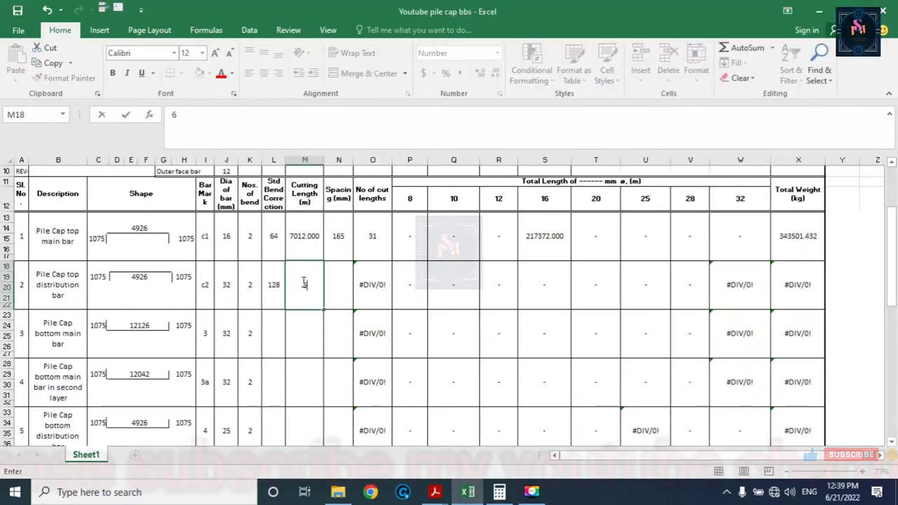
{"action": "type", "text": "948"}
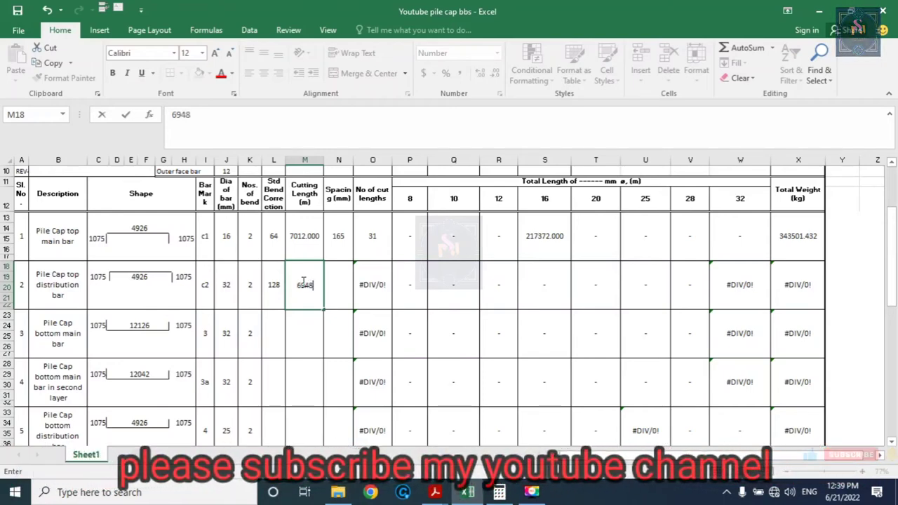
{"action": "left_click", "coordinate": [313, 327]}
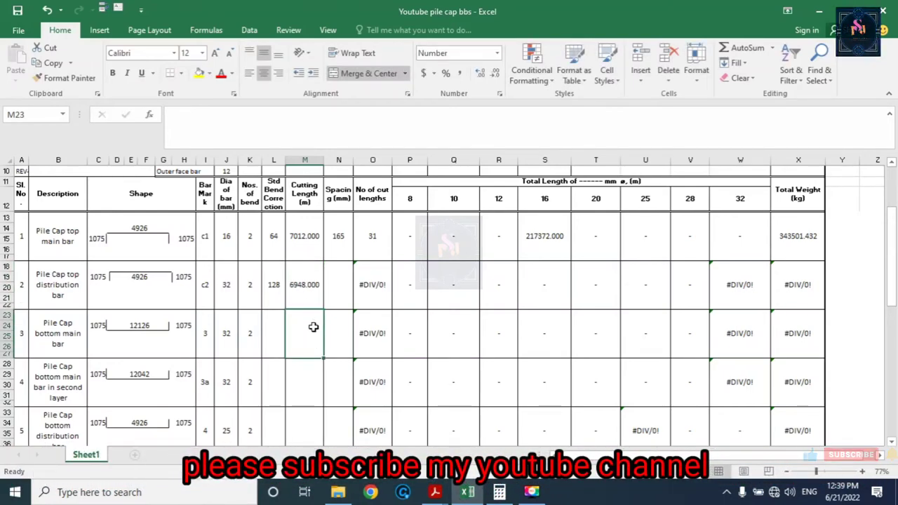
Set the distribution bar's spacing in N18 to 165.
{"action": "left_click", "coordinate": [335, 283]}
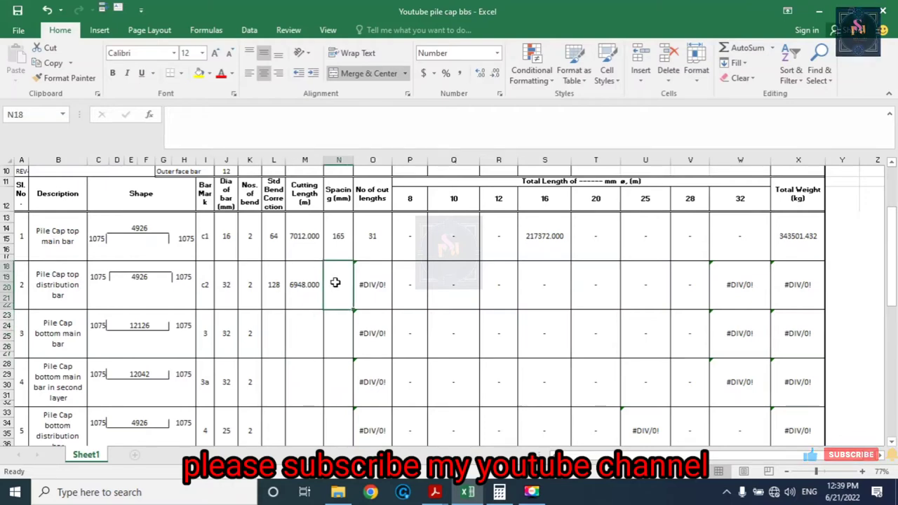
{"action": "type", "text": "1165"}
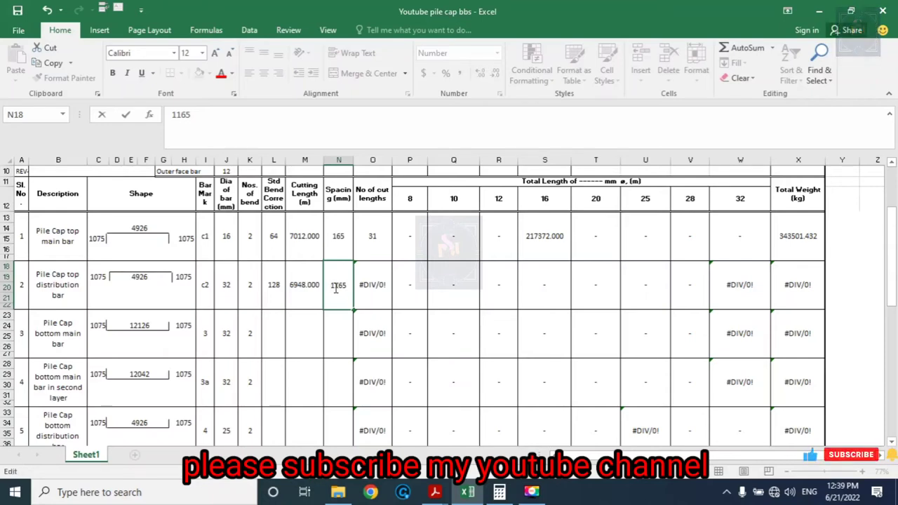
{"action": "key", "text": "BackSpace"}
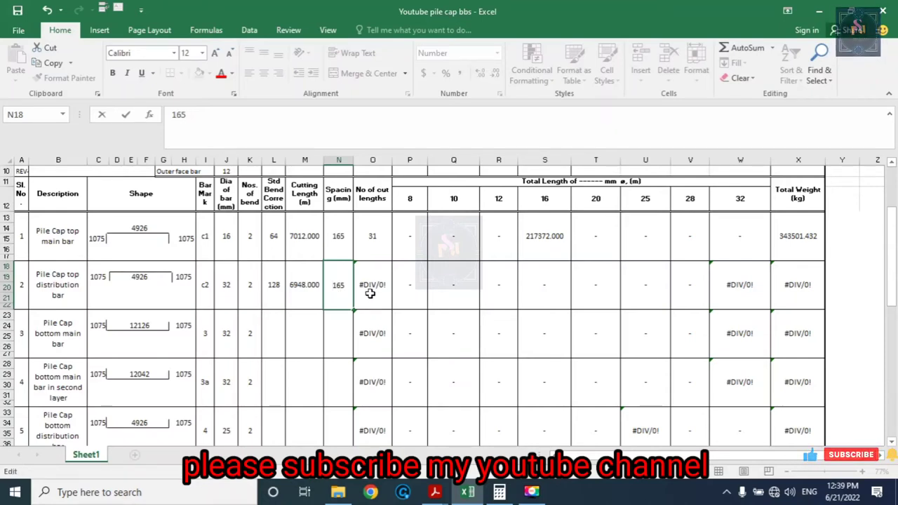
{"action": "left_click", "coordinate": [369, 328]}
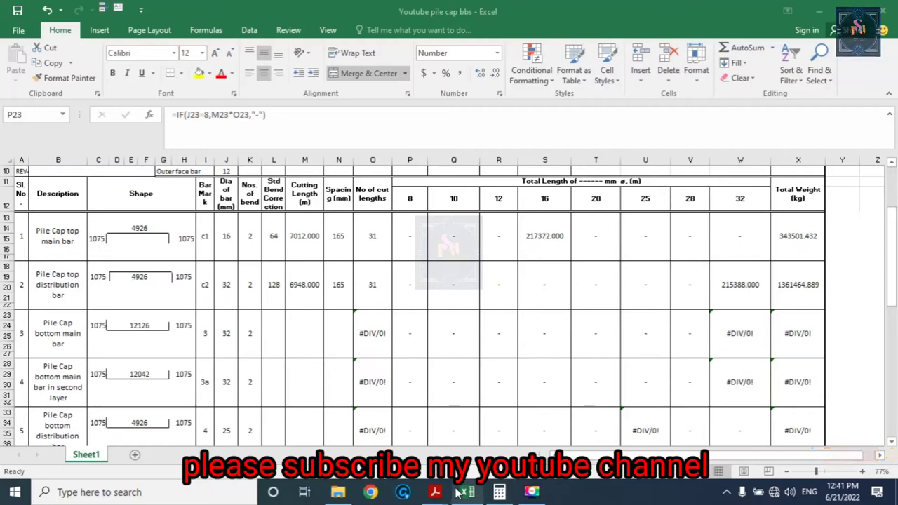
{"action": "mouse_move", "coordinate": [435, 492]}
{"action": "left_click", "coordinate": [491, 414]}
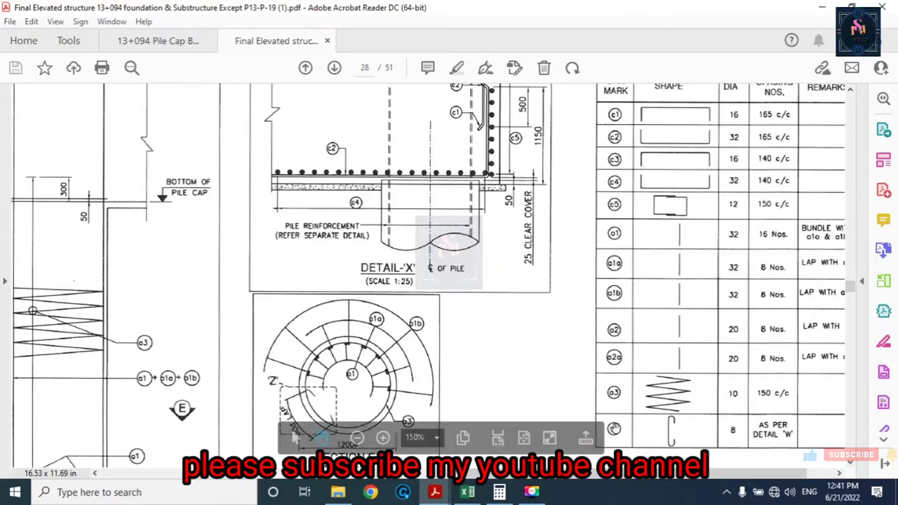
Scroll across the pile cap plan, sections and Detail-X to the bar schedule table.
{"action": "scroll", "coordinate": [306, 316], "scroll_direction": "left", "scroll_amount": 5}
{"action": "left_click_drag", "start_coordinate": [497, 495], "coordinate": [324, 487]}
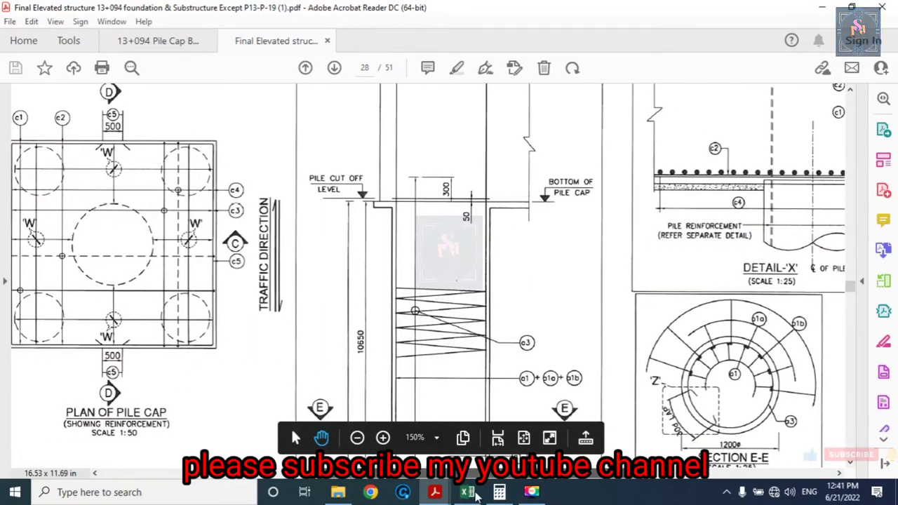
{"action": "scroll", "coordinate": [374, 287], "scroll_direction": "down", "scroll_amount": 4}
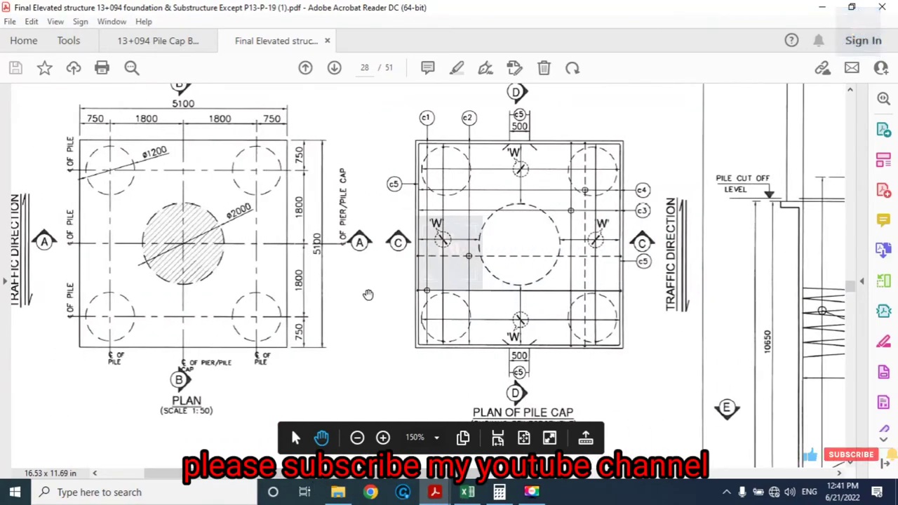
{"action": "scroll", "coordinate": [377, 272], "scroll_direction": "down", "scroll_amount": 5}
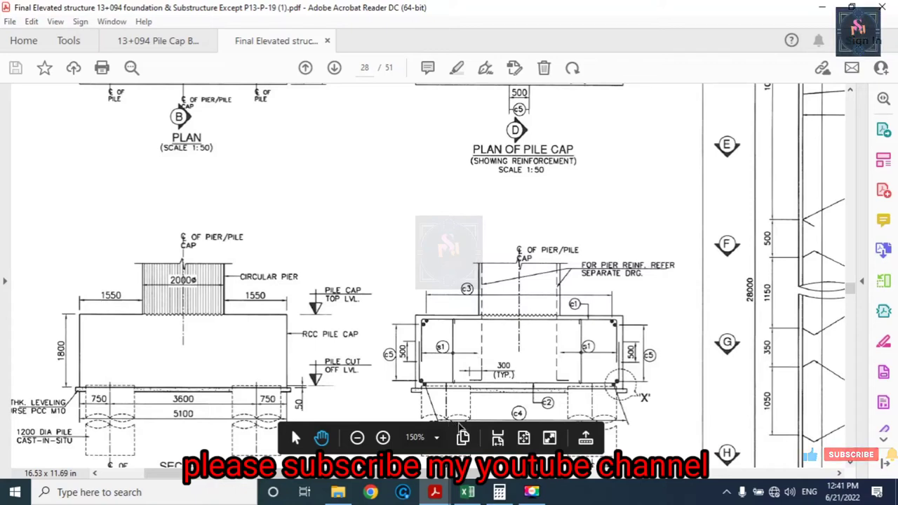
{"action": "scroll", "coordinate": [526, 372], "scroll_direction": "down", "scroll_amount": 2}
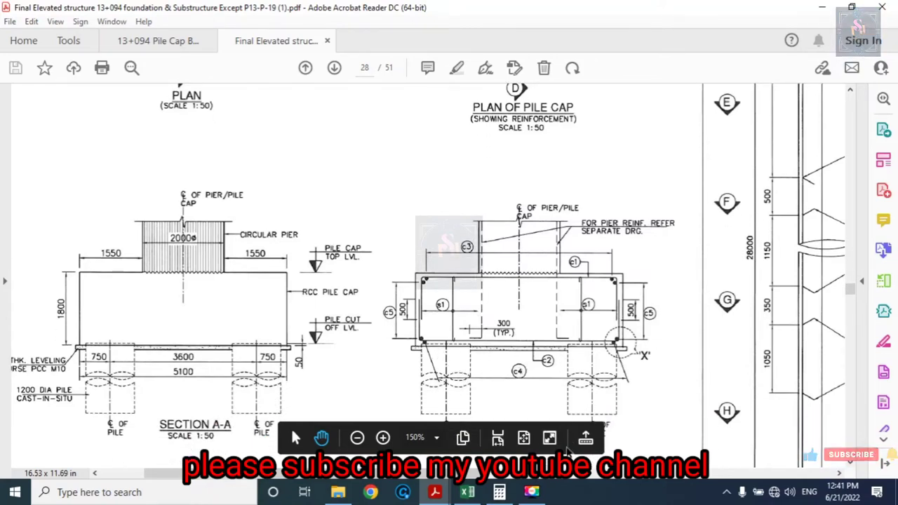
{"action": "scroll", "coordinate": [652, 191], "scroll_direction": "up", "scroll_amount": 4}
{"action": "scroll", "coordinate": [652, 191], "scroll_direction": "up", "scroll_amount": 1}
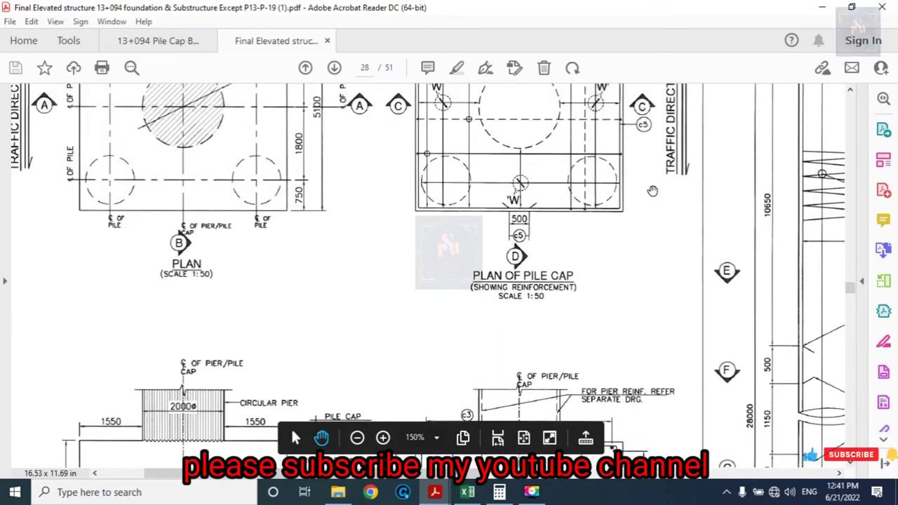
{"action": "scroll", "coordinate": [652, 191], "scroll_direction": "up", "scroll_amount": 2}
{"action": "scroll", "coordinate": [652, 191], "scroll_direction": "up", "scroll_amount": 2}
{"action": "scroll", "coordinate": [652, 191], "scroll_direction": "up", "scroll_amount": 1}
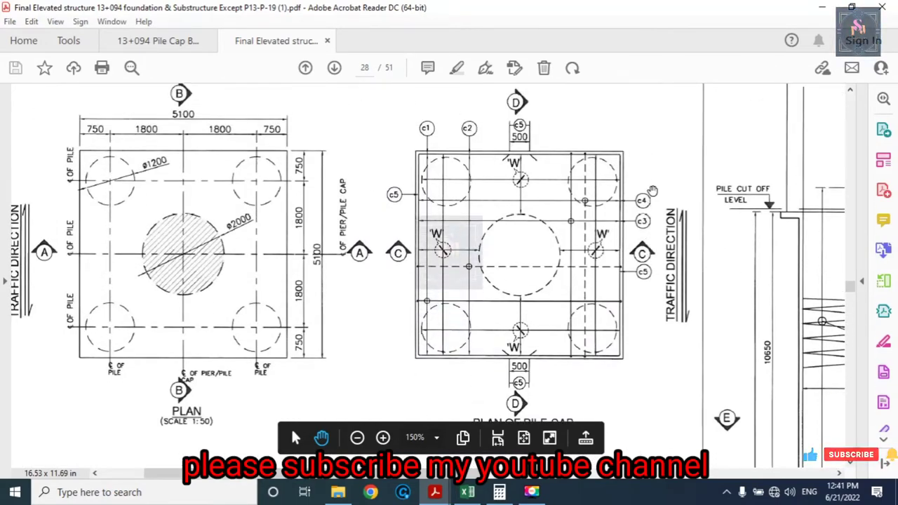
{"action": "scroll", "coordinate": [686, 228], "scroll_direction": "right", "scroll_amount": 2}
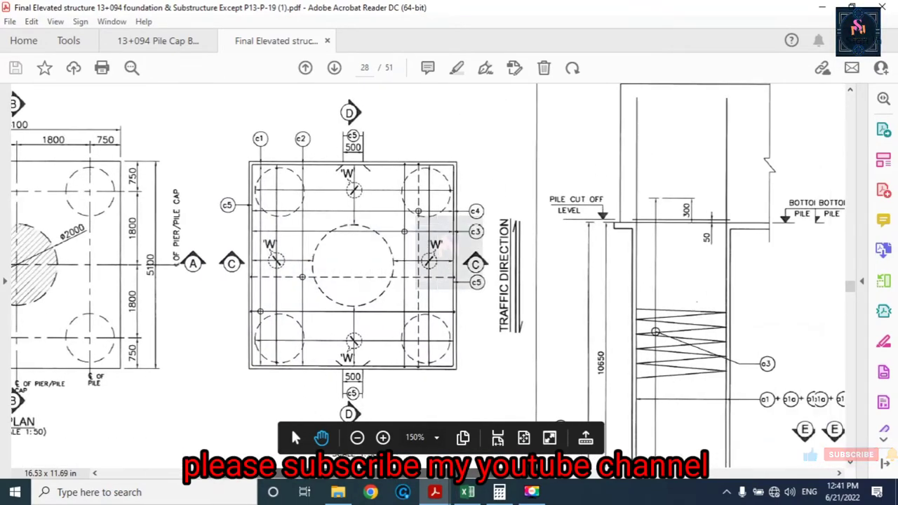
{"action": "scroll", "coordinate": [686, 228], "scroll_direction": "right", "scroll_amount": 6}
{"action": "scroll", "coordinate": [686, 228], "scroll_direction": "right", "scroll_amount": 1}
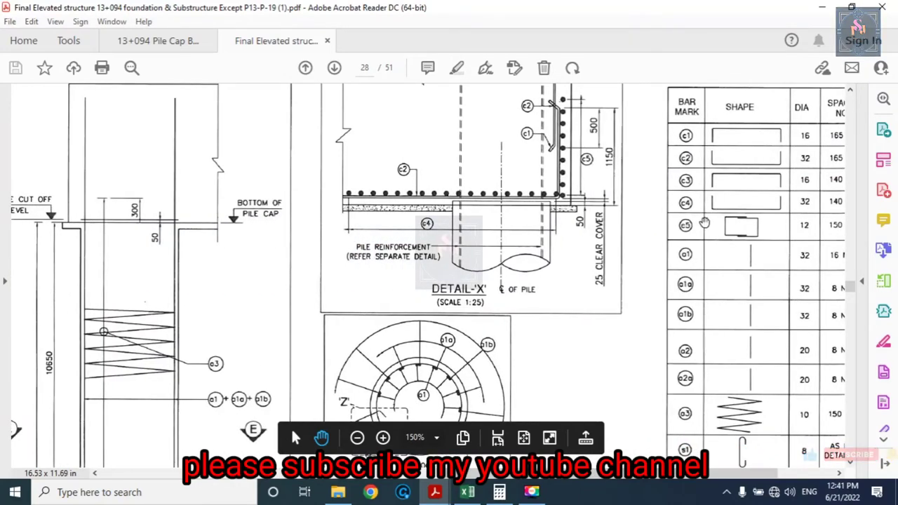
Give the bottom main bar row bar mark c4, bend correction 128 and cutting length 6948.
{"action": "left_click", "coordinate": [466, 493]}
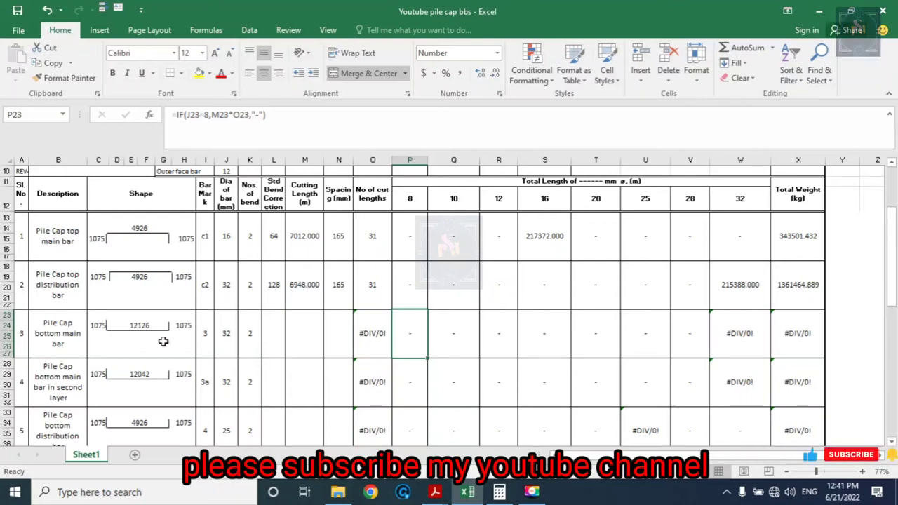
{"action": "left_click", "coordinate": [216, 338]}
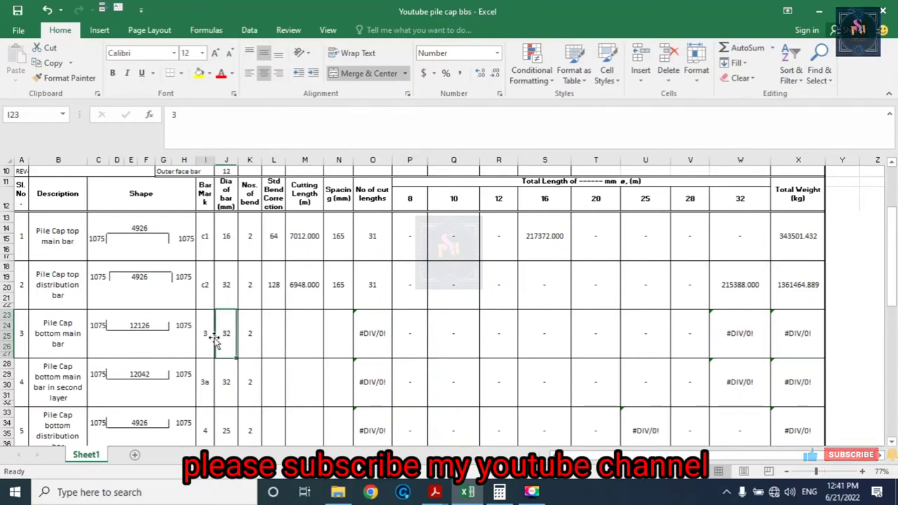
{"action": "left_click", "coordinate": [204, 342]}
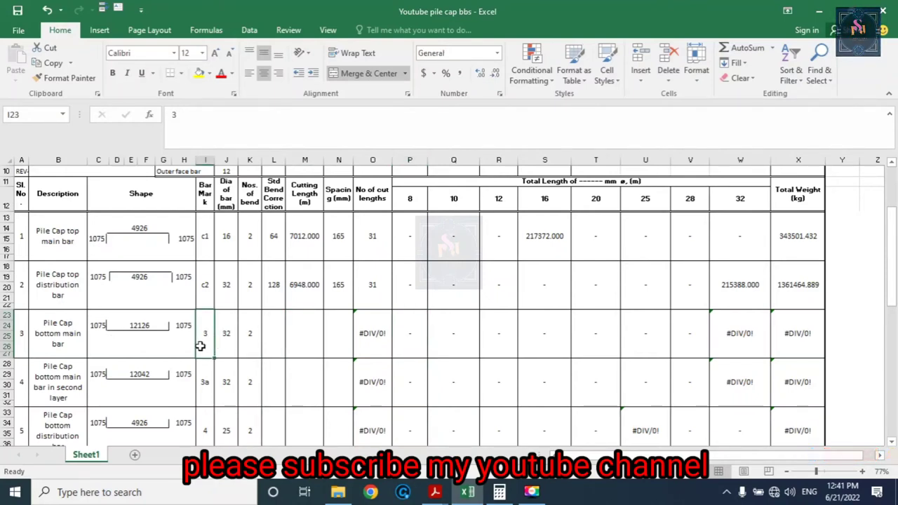
{"action": "type", "text": "c4"}
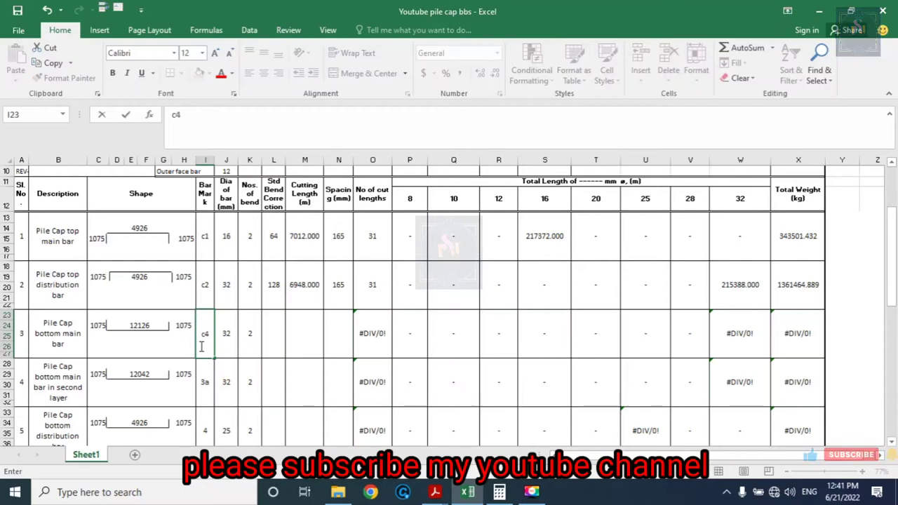
{"action": "left_click", "coordinate": [272, 335]}
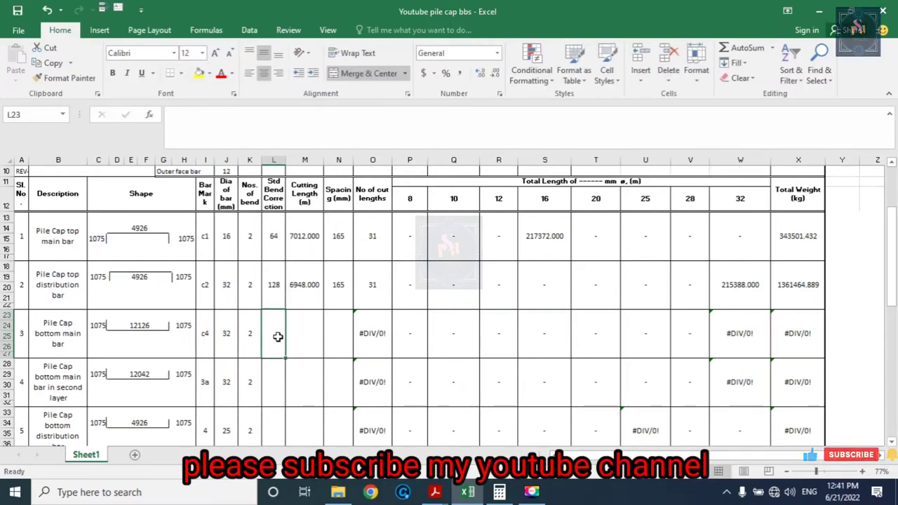
{"action": "type", "text": "1128"}
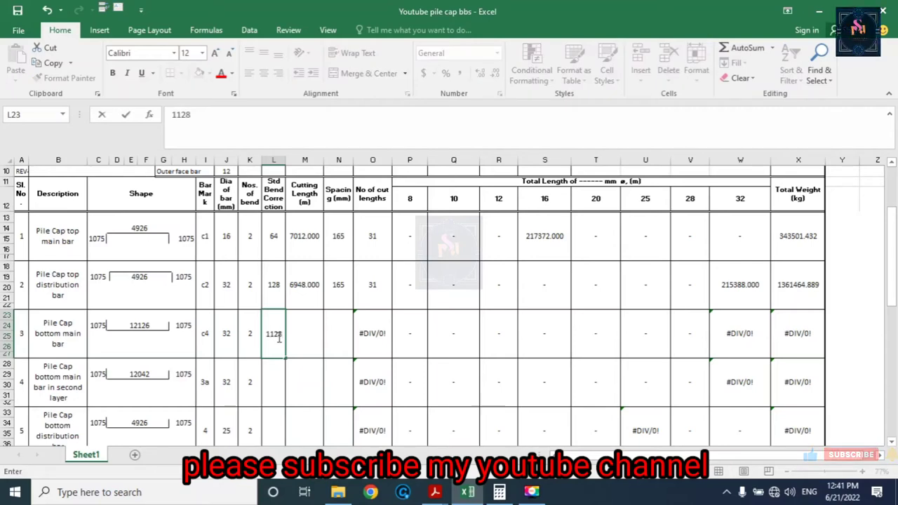
{"action": "key", "text": "BackSpace"}
{"action": "key", "text": "BackSpace"}
{"action": "key", "text": "BackSpace"}
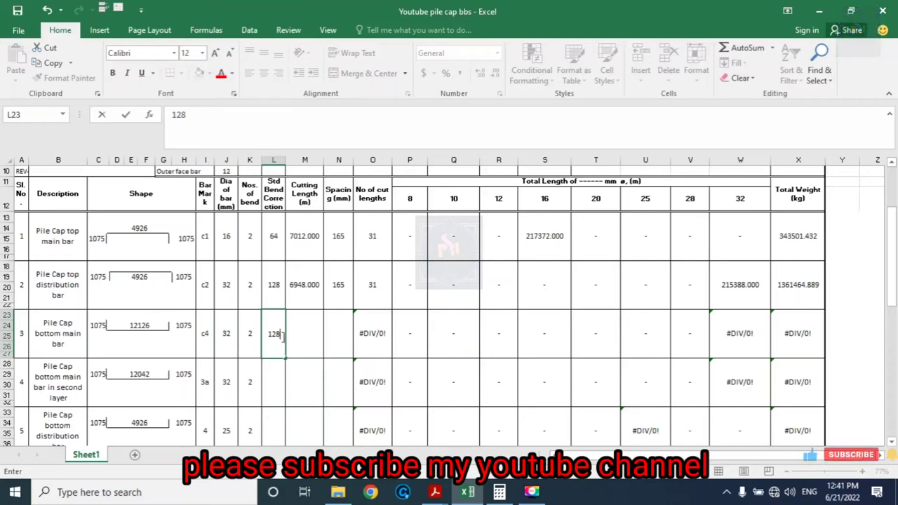
{"action": "left_click", "coordinate": [309, 336]}
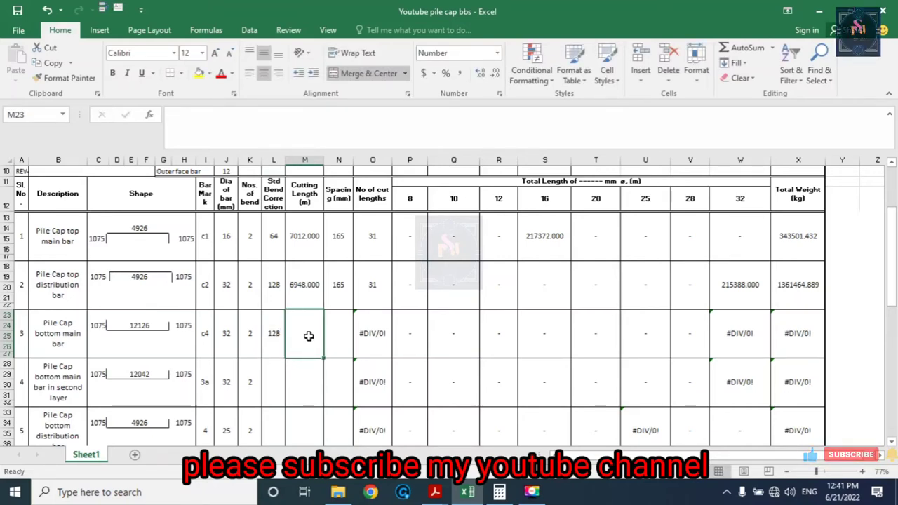
{"action": "type", "text": "69"}
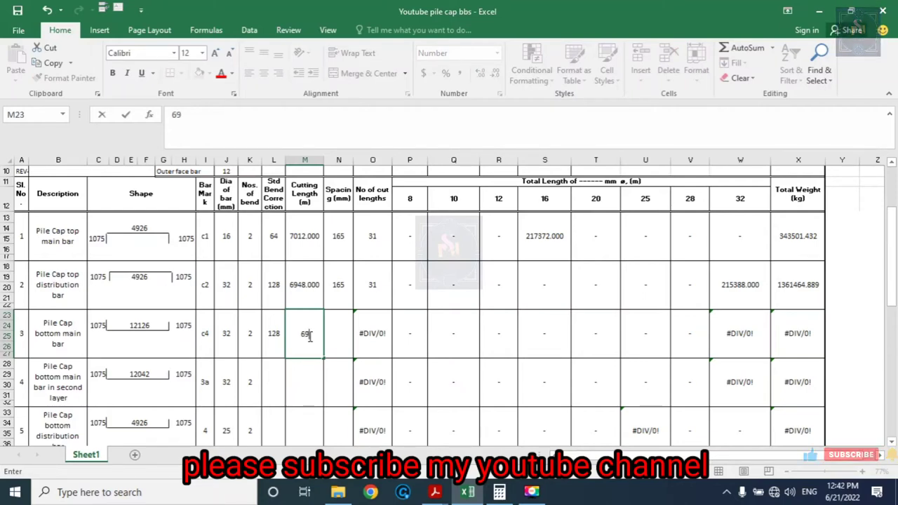
{"action": "type", "text": "48"}
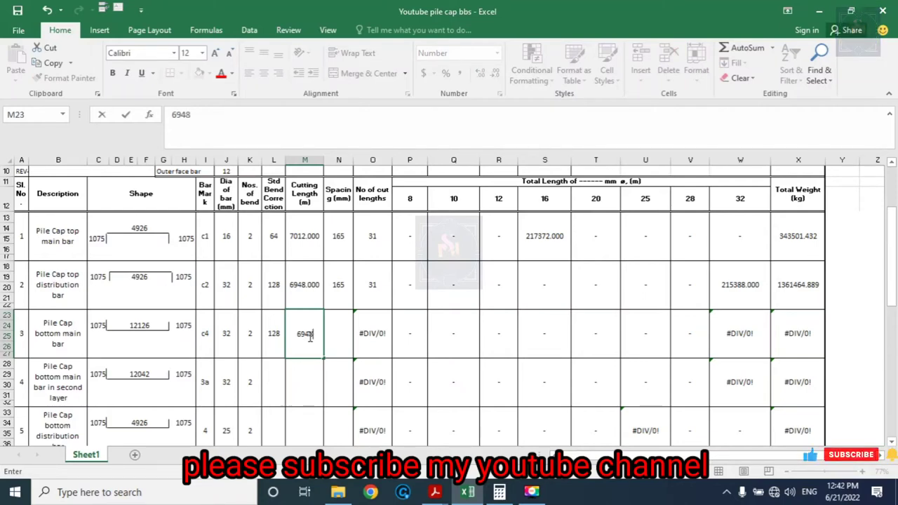
{"action": "left_click", "coordinate": [345, 336]}
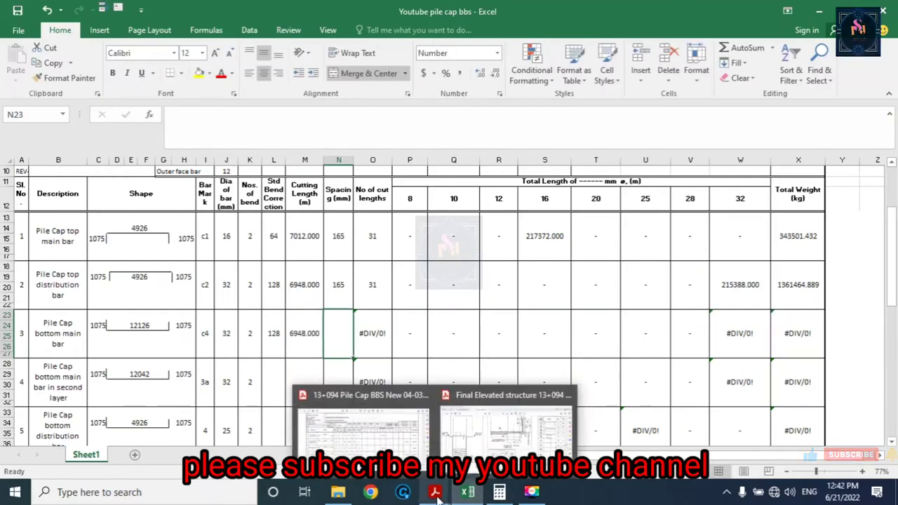
{"action": "mouse_move", "coordinate": [434, 491]}
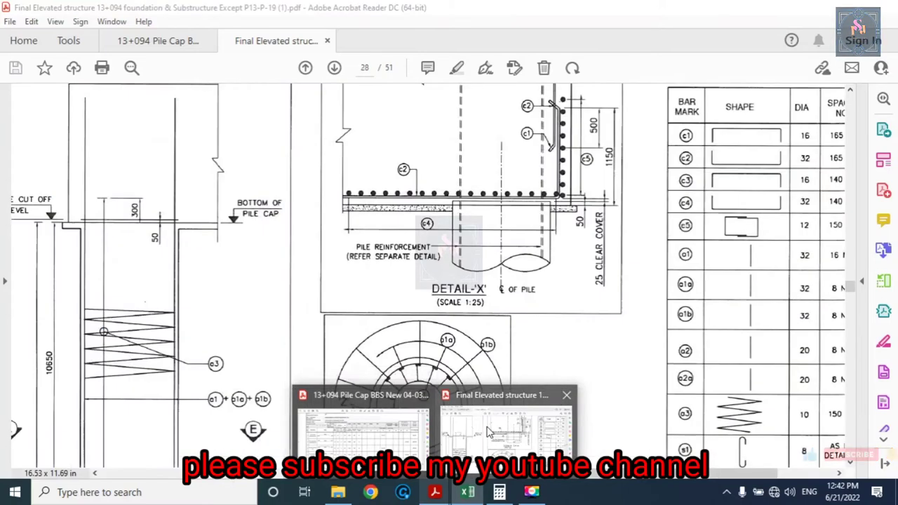
Bring up the pile cap drawing and scroll right to the bar table's spacing and remarks columns.
{"action": "left_click", "coordinate": [491, 434]}
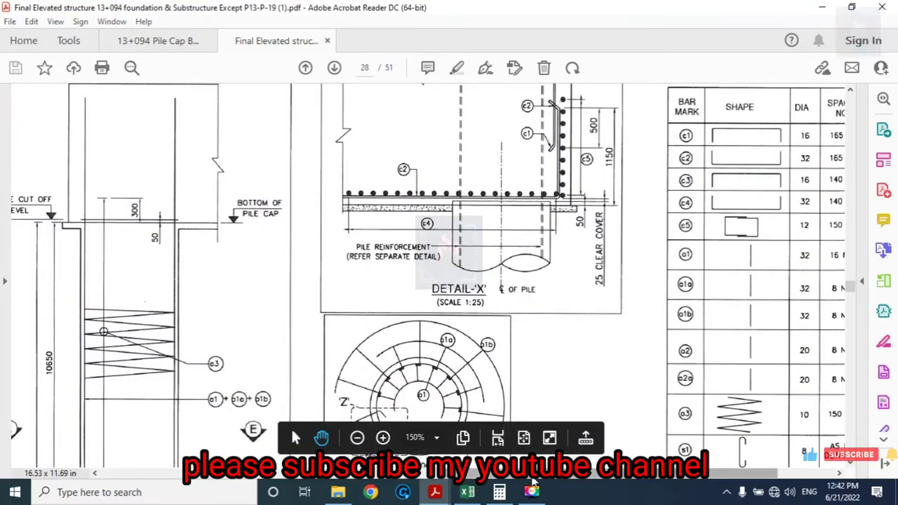
{"action": "scroll", "coordinate": [570, 477], "scroll_direction": "right", "scroll_amount": 3}
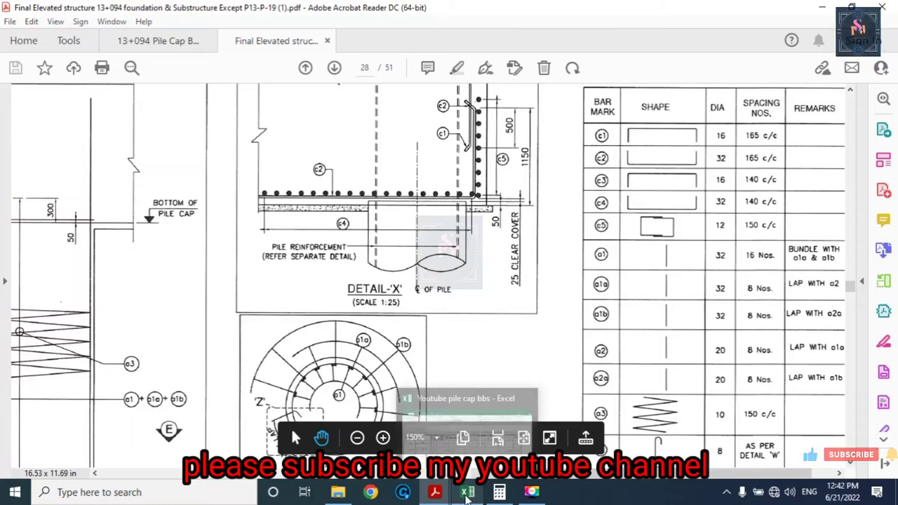
Set row 3's spacing in N23 to 140.
{"action": "left_click", "coordinate": [466, 494]}
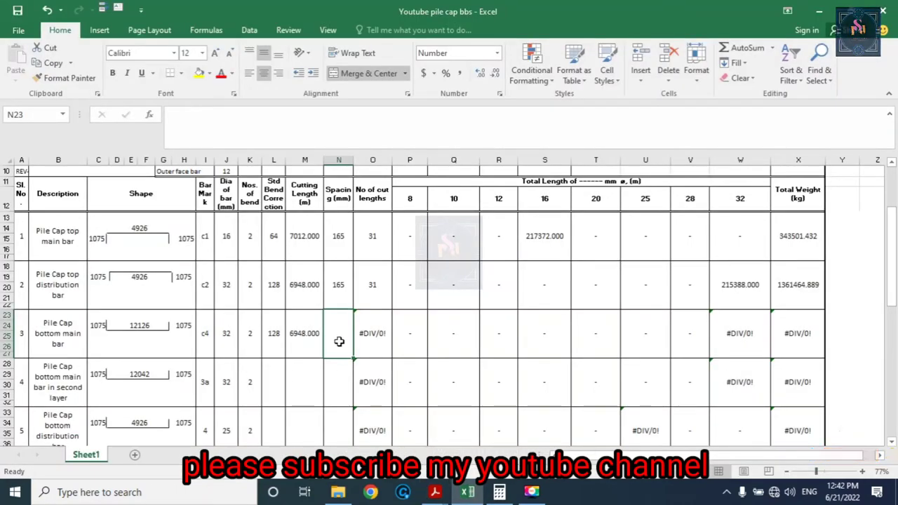
{"action": "type", "text": "140"}
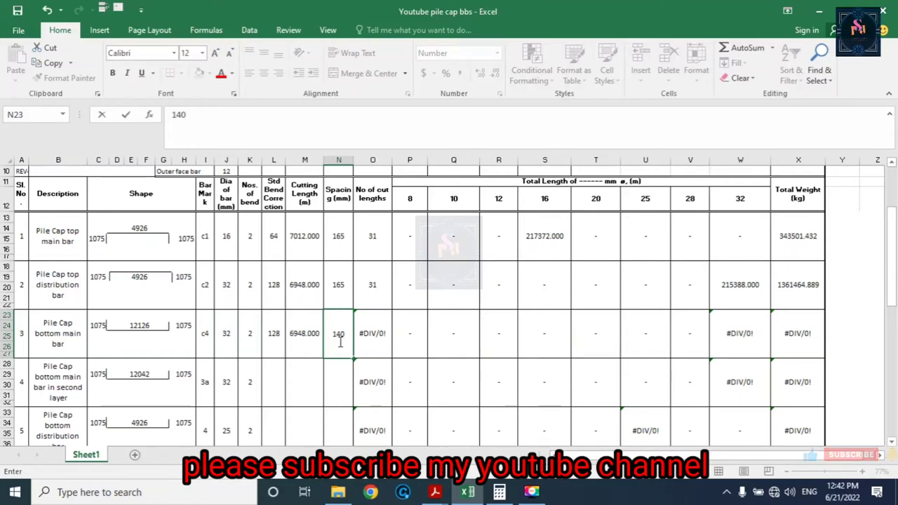
{"action": "key", "text": "Return"}
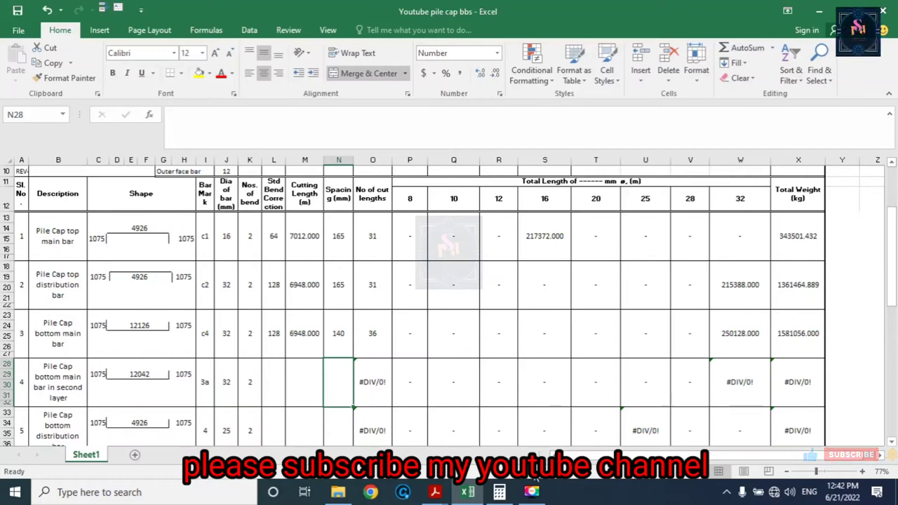
Give row 4 bar mark c3, a 16 mm diameter and bend correction 64.
{"action": "left_click", "coordinate": [203, 381]}
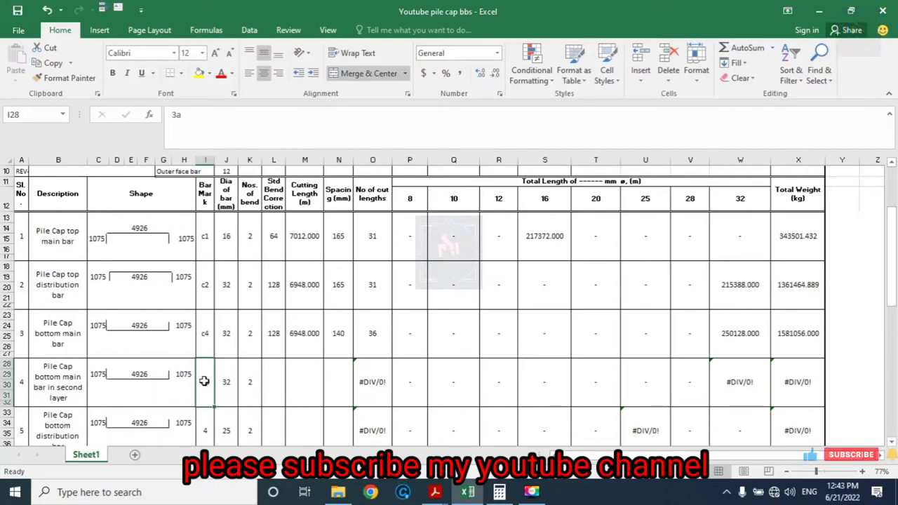
{"action": "type", "text": "c"}
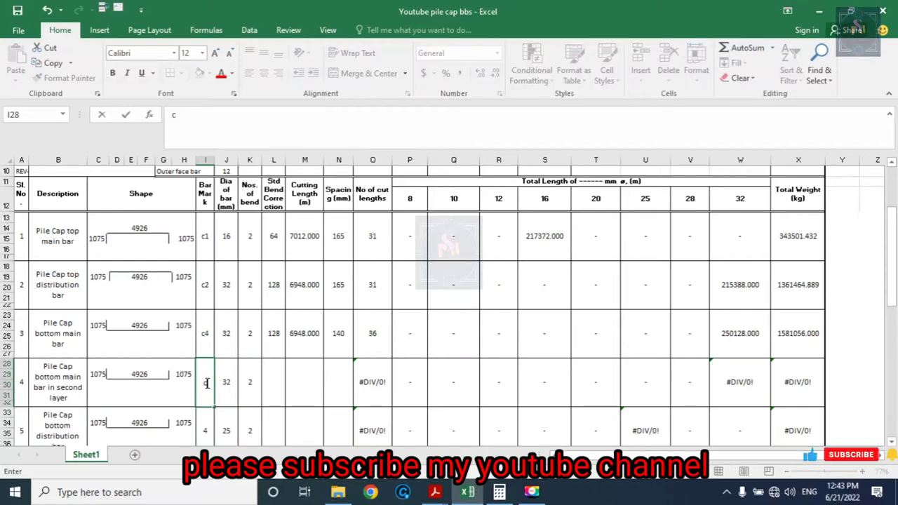
{"action": "left_click", "coordinate": [226, 384]}
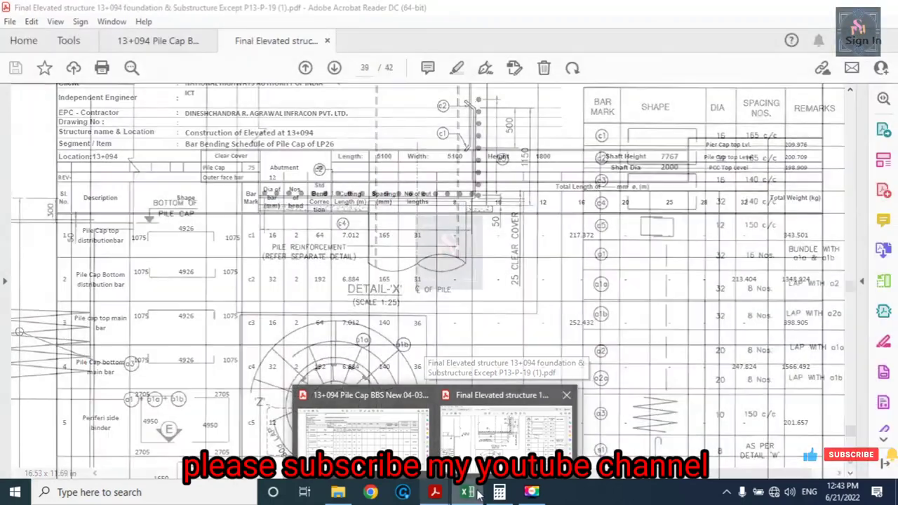
{"action": "mouse_move", "coordinate": [467, 492]}
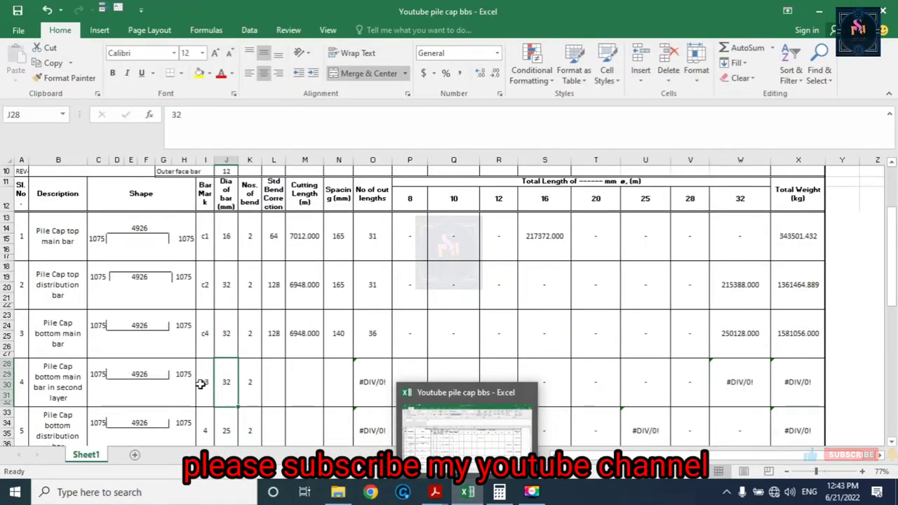
{"action": "type", "text": "1"}
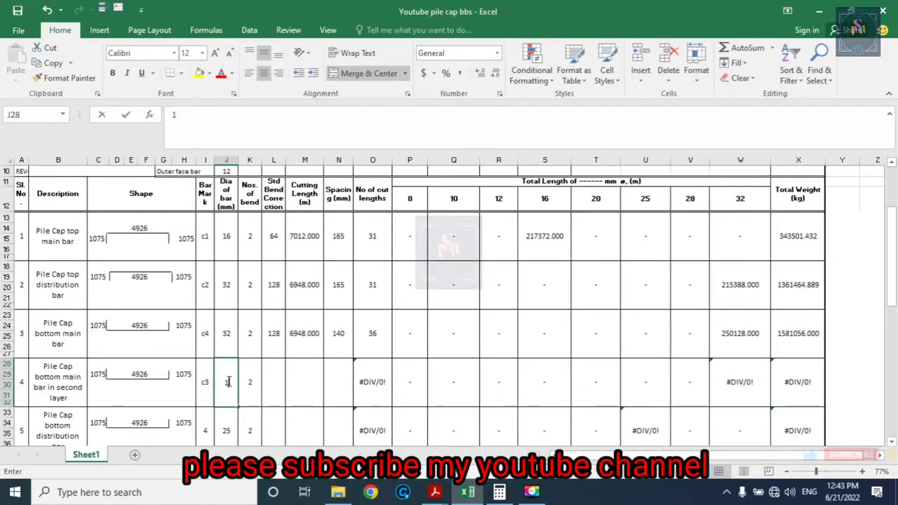
{"action": "type", "text": "16"}
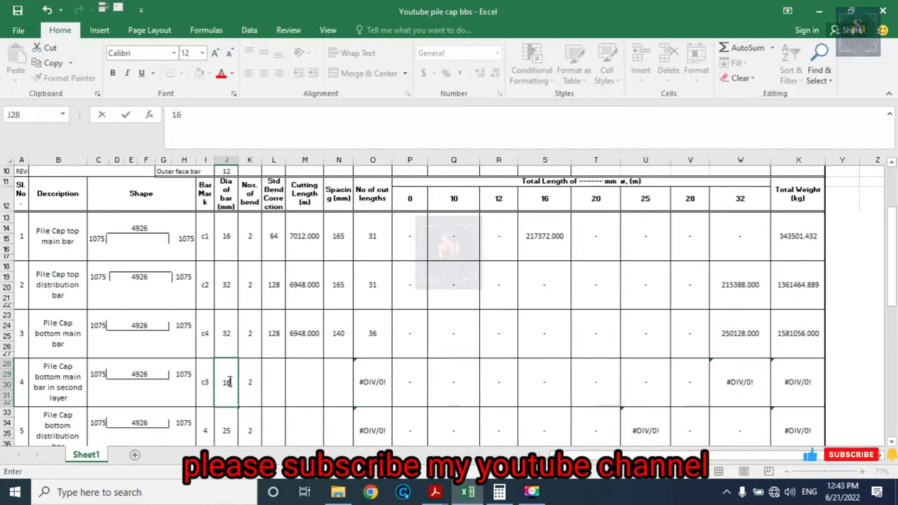
{"action": "left_click", "coordinate": [275, 386]}
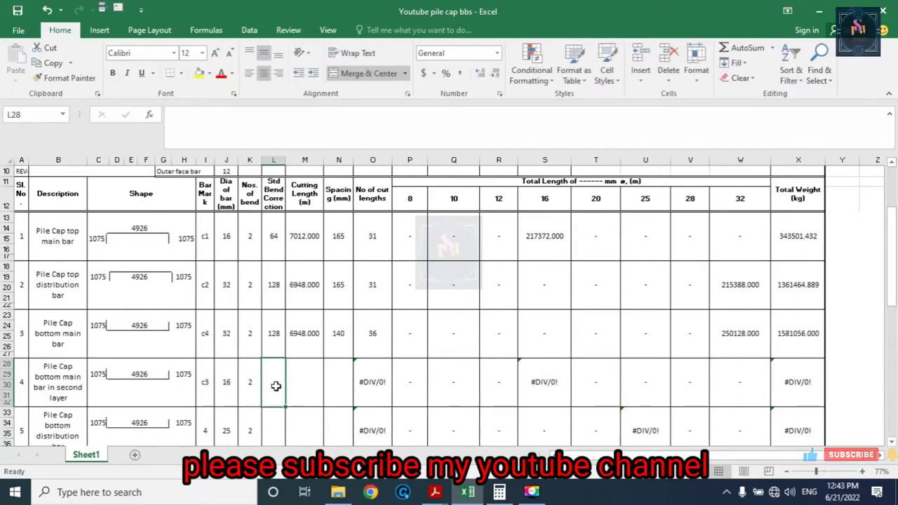
{"action": "type", "text": "64"}
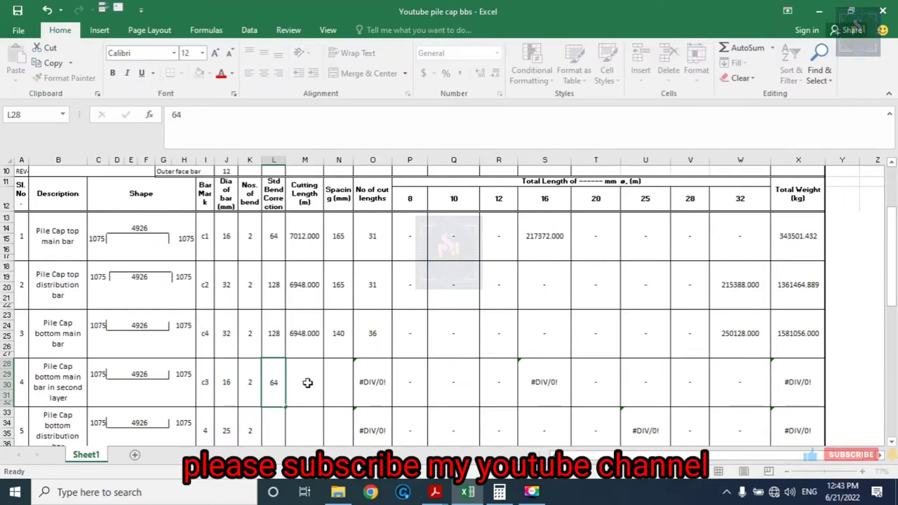
{"action": "left_click", "coordinate": [307, 382]}
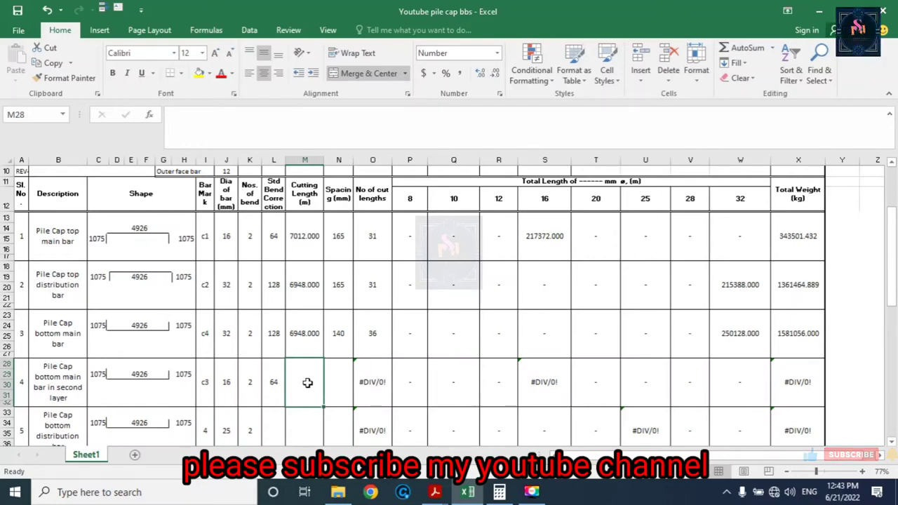
Enter row 4's cutting length 7012 and spacing 140.
{"action": "type", "text": "7012"}
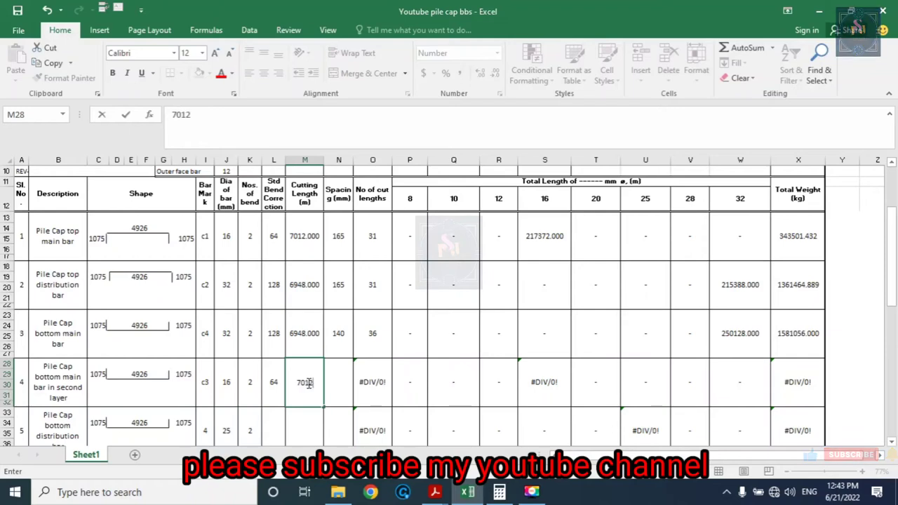
{"action": "left_click", "coordinate": [335, 387]}
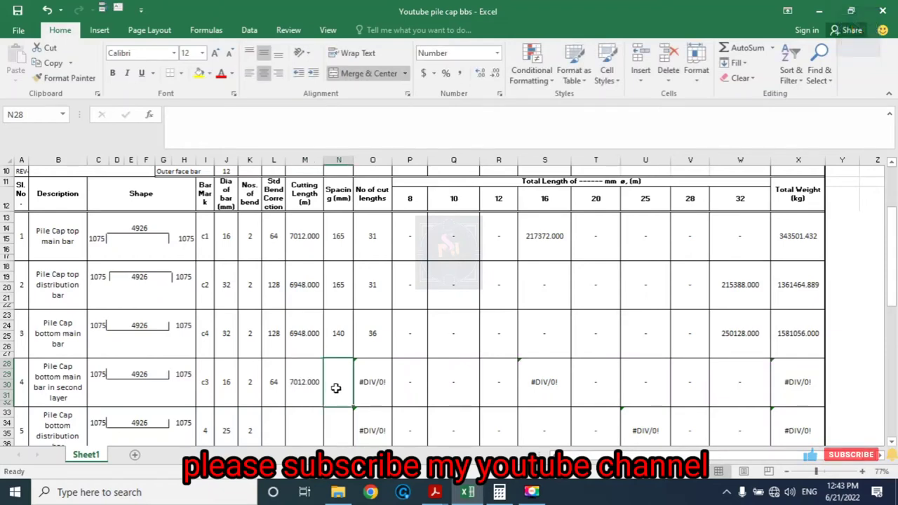
{"action": "type", "text": "140"}
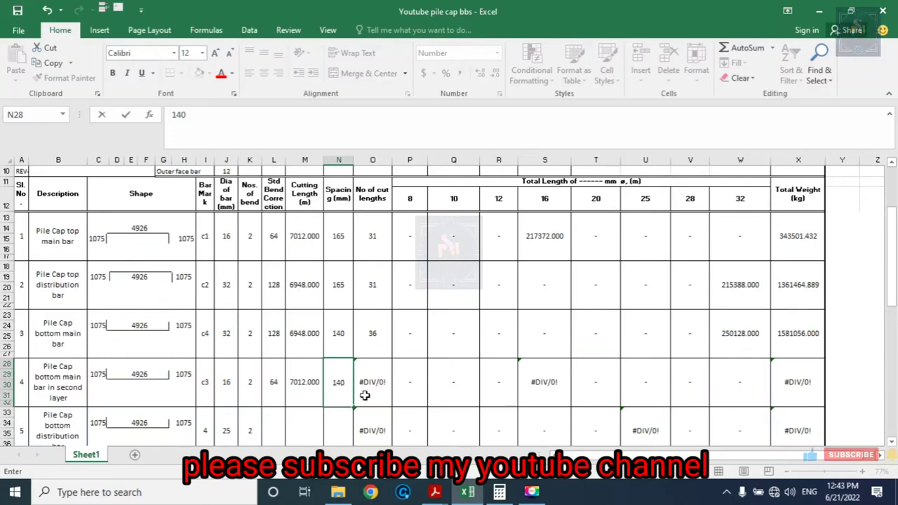
{"action": "left_click", "coordinate": [412, 398]}
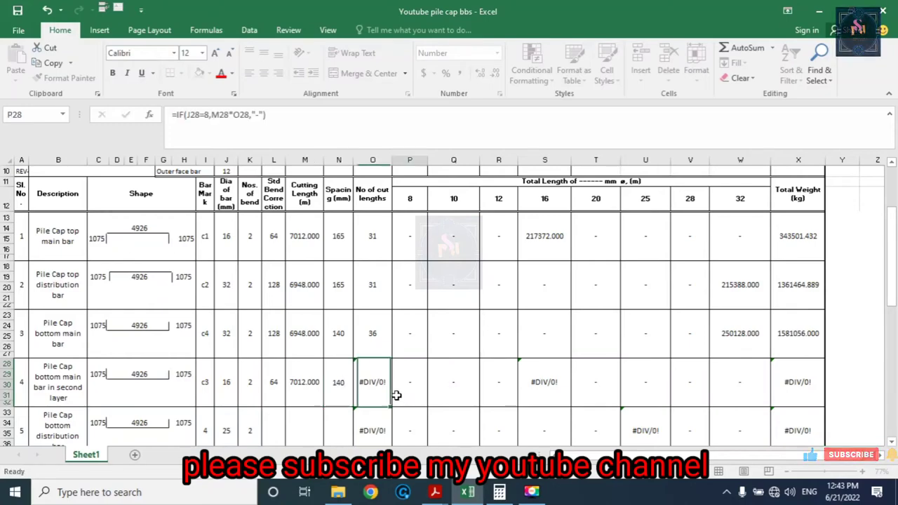
{"action": "scroll", "coordinate": [379, 406], "scroll_direction": "down", "scroll_amount": 1}
{"action": "scroll", "coordinate": [374, 411], "scroll_direction": "down", "scroll_amount": 1}
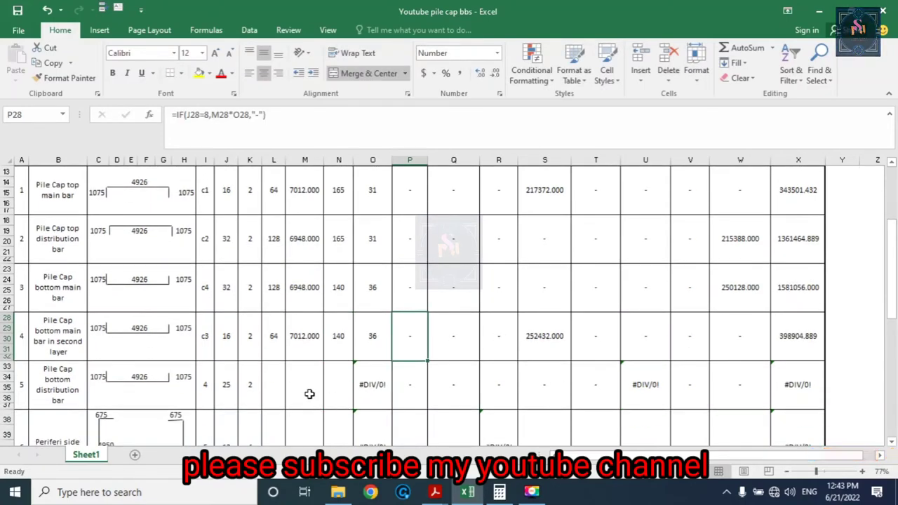
{"action": "scroll", "coordinate": [309, 394], "scroll_direction": "down", "scroll_amount": 1}
{"action": "key", "text": "alt+Tab"}
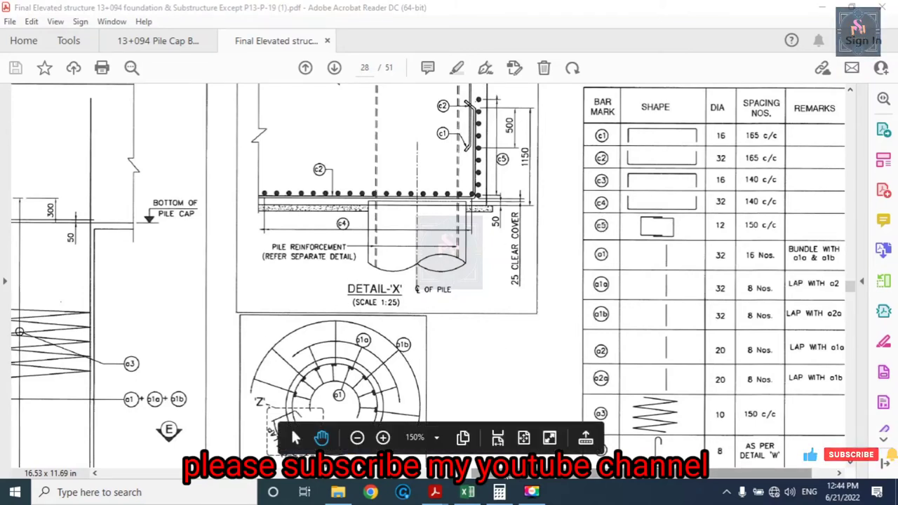
Pan the drawing to compare the pile cap reinforcement plan with the bar table.
{"action": "mouse_move", "coordinate": [469, 473]}
{"action": "left_mouse_down"}
{"action": "mouse_move", "coordinate": [294, 484]}
{"action": "mouse_move", "coordinate": [326, 316]}
{"action": "left_mouse_up"}
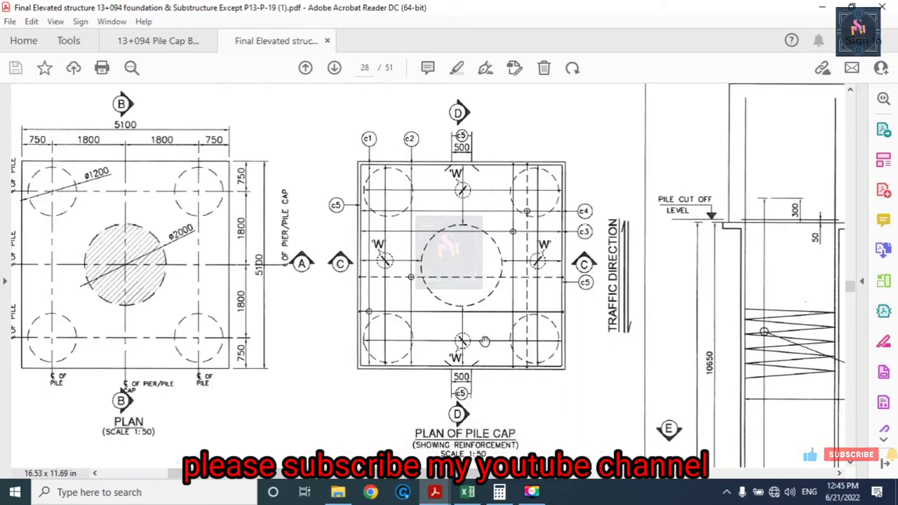
{"action": "mouse_move", "coordinate": [473, 473]}
{"action": "left_mouse_down"}
{"action": "mouse_move", "coordinate": [531, 474]}
{"action": "mouse_move", "coordinate": [769, 435]}
{"action": "left_mouse_up"}
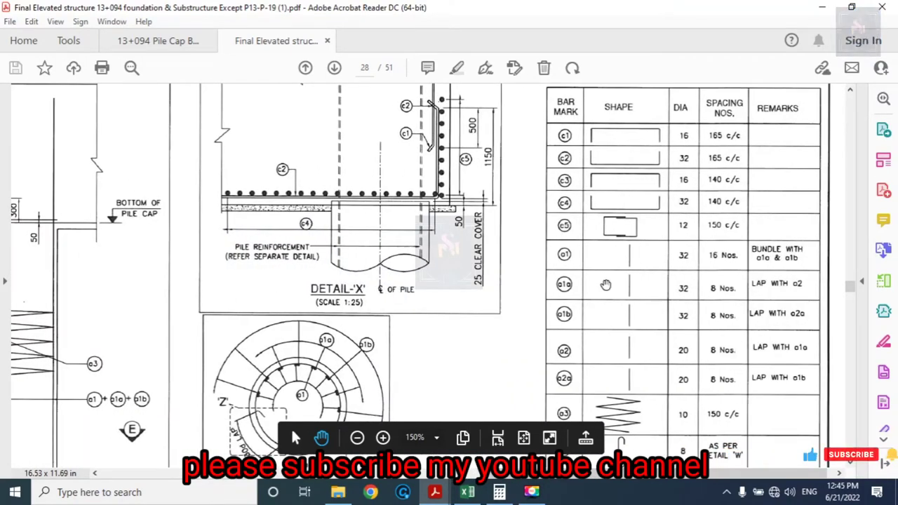
Enter bar mark c5 in I33 for the Periferi side binder row.
{"action": "left_click", "coordinate": [468, 492]}
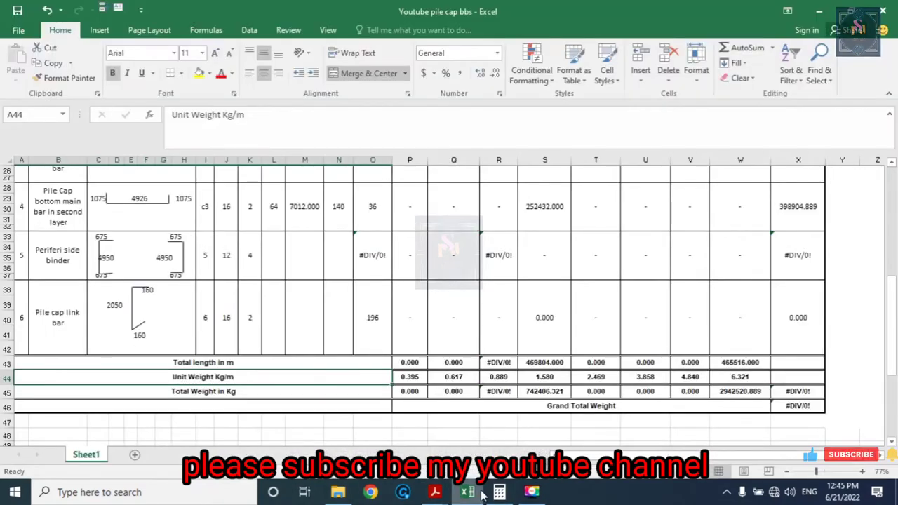
{"action": "scroll", "coordinate": [94, 290], "scroll_direction": "up", "scroll_amount": 1}
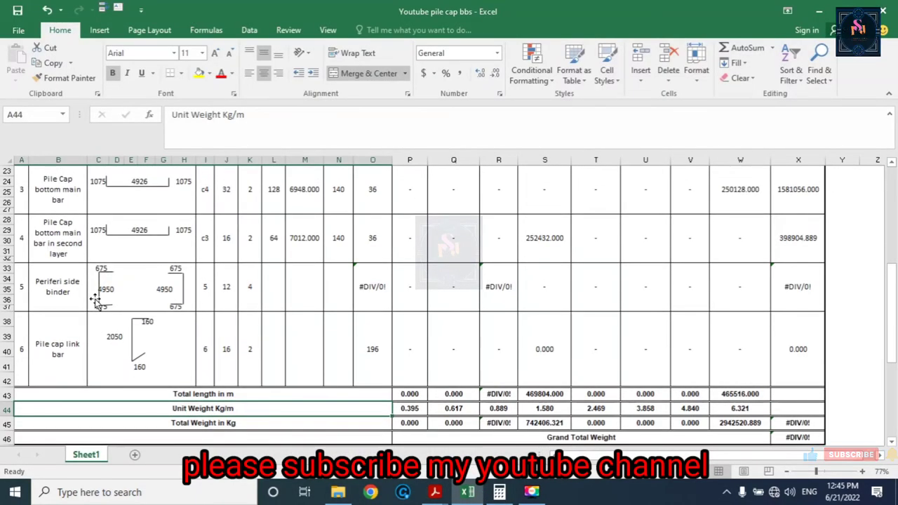
{"action": "scroll", "coordinate": [94, 289], "scroll_direction": "up", "scroll_amount": 1}
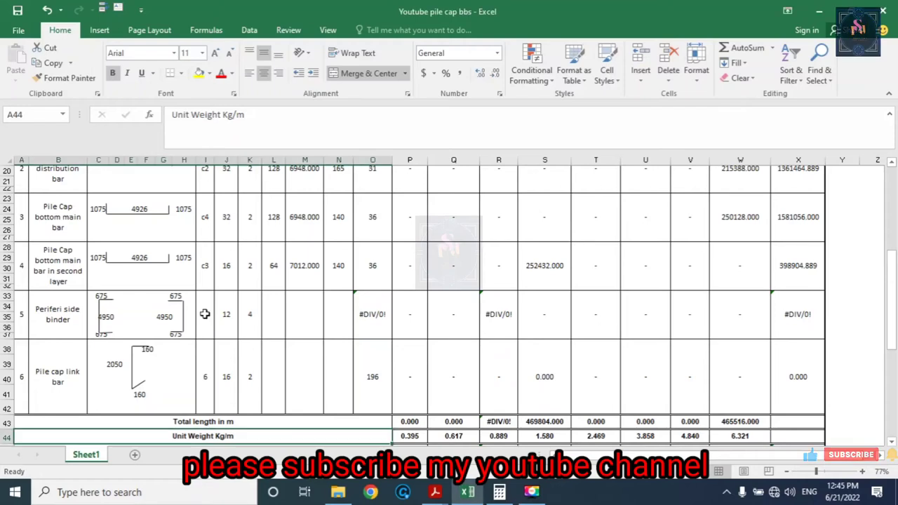
{"action": "left_click", "coordinate": [202, 312]}
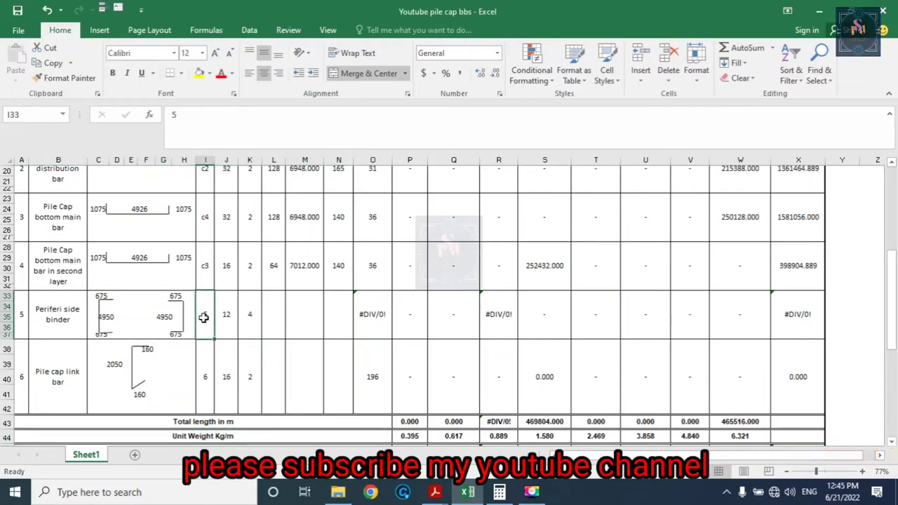
{"action": "type", "text": "c5"}
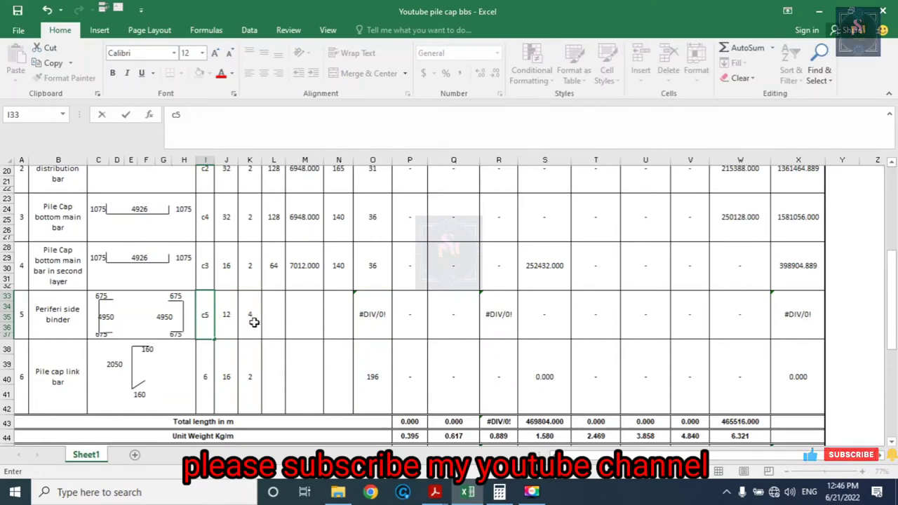
{"action": "scroll", "coordinate": [254, 322], "scroll_direction": "up", "scroll_amount": 3}
{"action": "scroll", "coordinate": [254, 322], "scroll_direction": "down", "scroll_amount": 1}
{"action": "scroll", "coordinate": [254, 322], "scroll_direction": "down", "scroll_amount": 2}
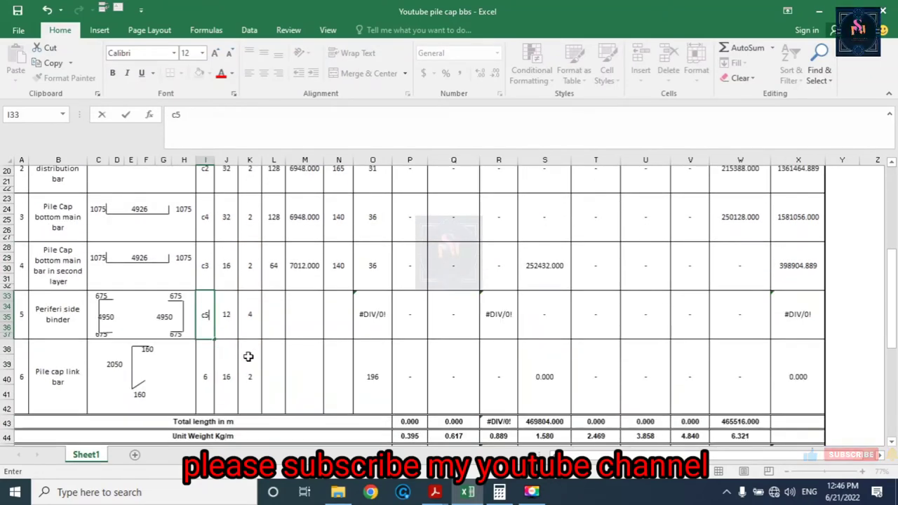
{"action": "left_click", "coordinate": [252, 309]}
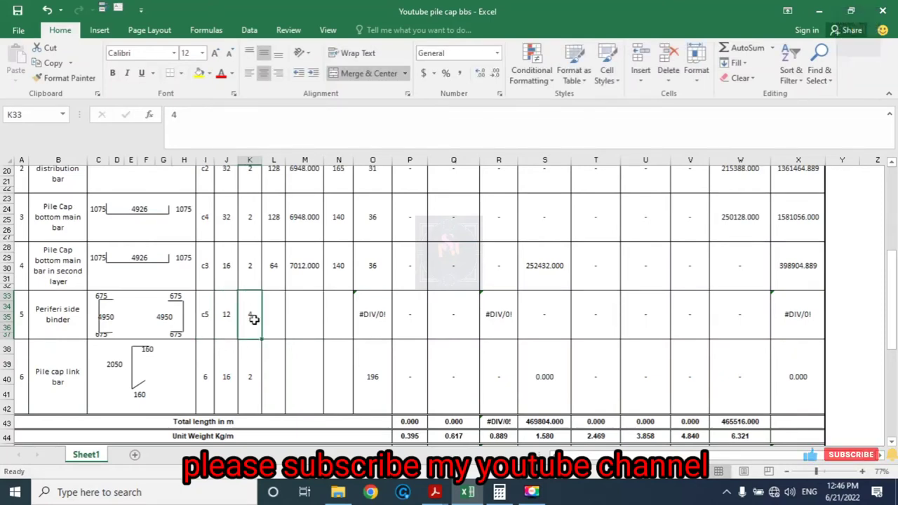
Enter 96 in the side binder's bar count cell L33.
{"action": "left_click", "coordinate": [276, 316]}
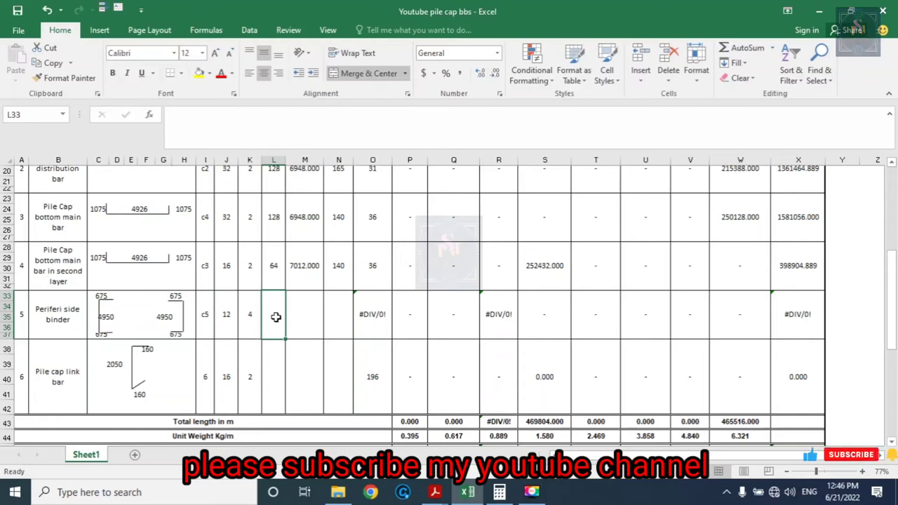
{"action": "type", "text": "9"}
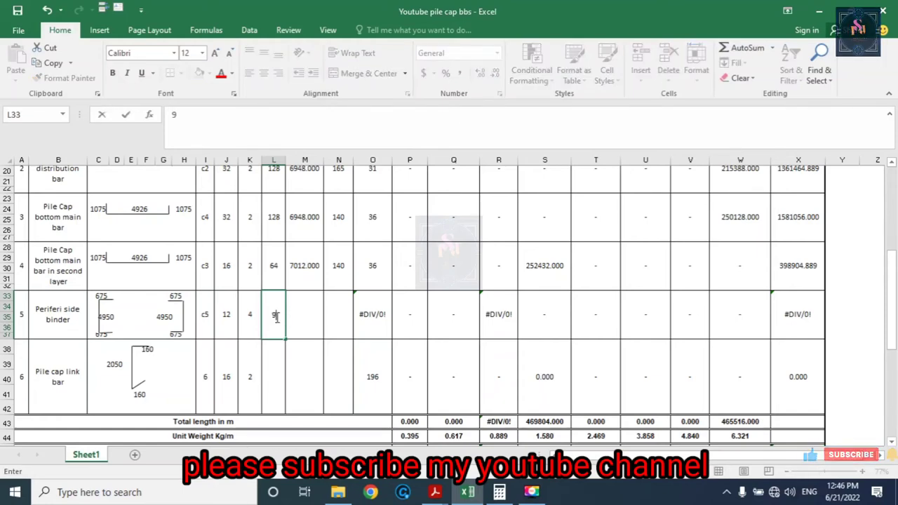
{"action": "type", "text": "6"}
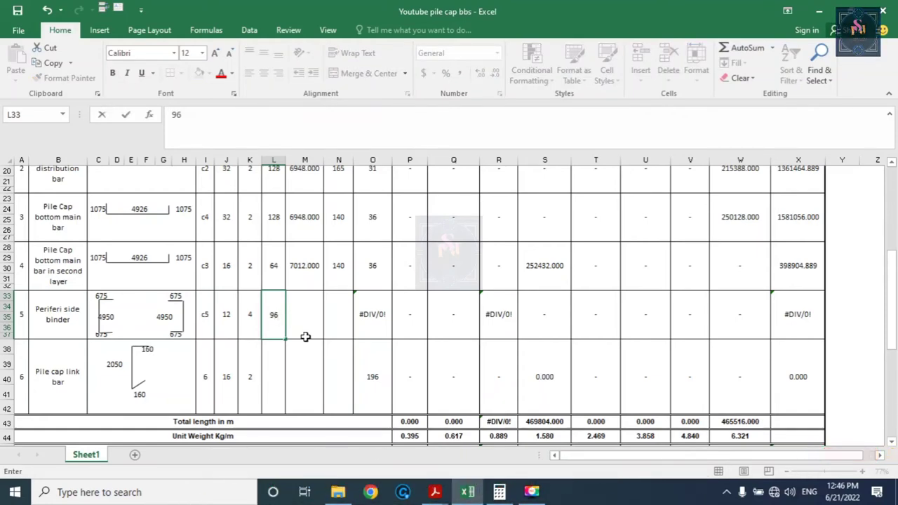
{"action": "left_click", "coordinate": [306, 322]}
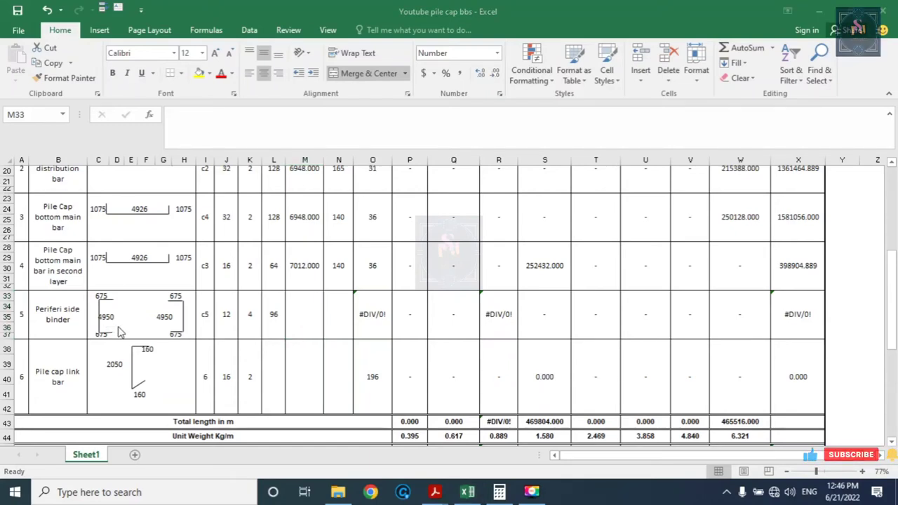
Clear Calculator and compute 5100 − 150 = 4,950.
{"action": "left_click", "coordinate": [498, 492]}
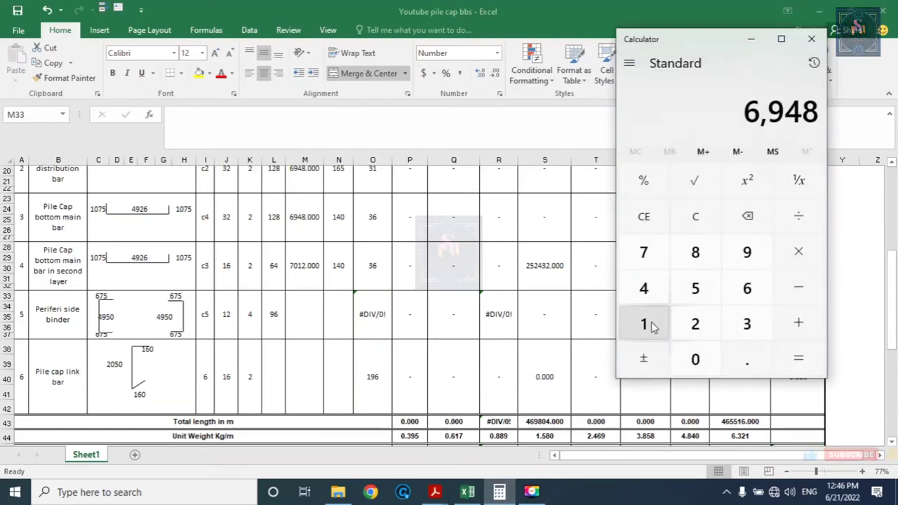
{"action": "left_click", "coordinate": [699, 221]}
{"action": "left_click", "coordinate": [687, 293]}
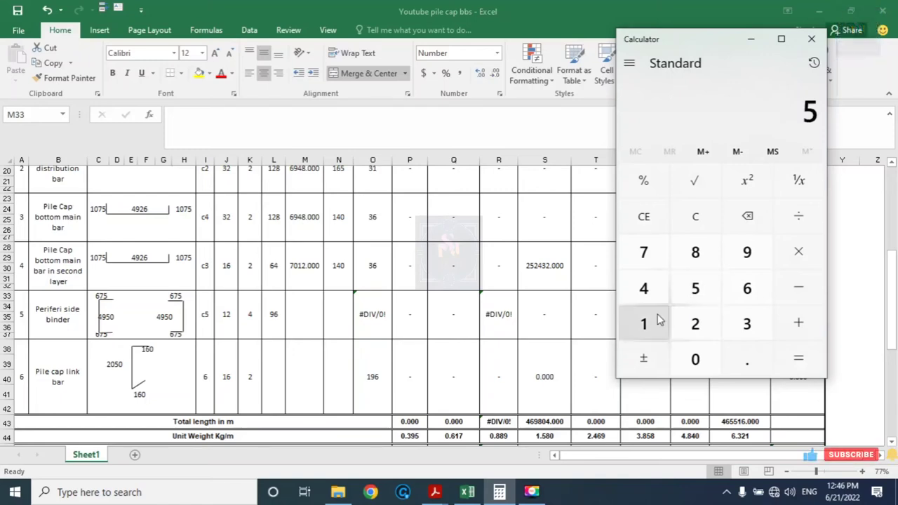
{"action": "left_click", "coordinate": [658, 323]}
{"action": "left_click", "coordinate": [696, 356]}
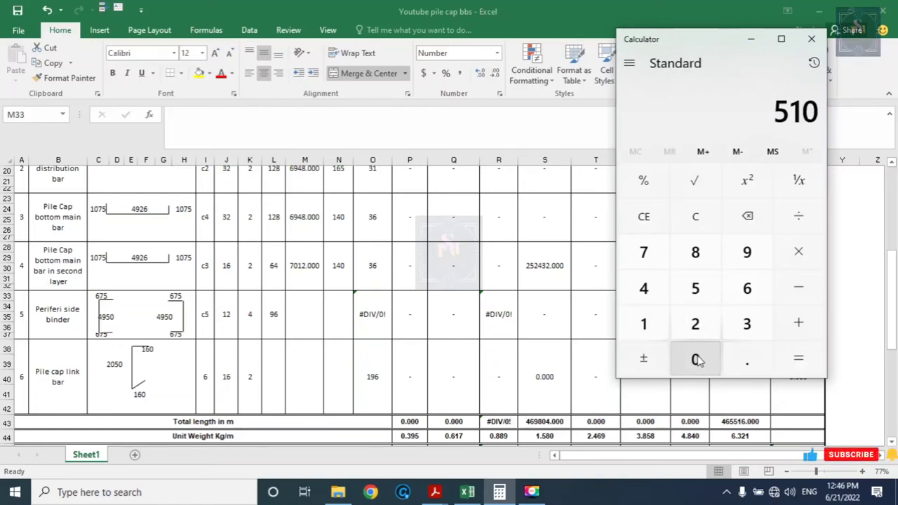
{"action": "left_click", "coordinate": [696, 357]}
{"action": "left_click", "coordinate": [796, 287]}
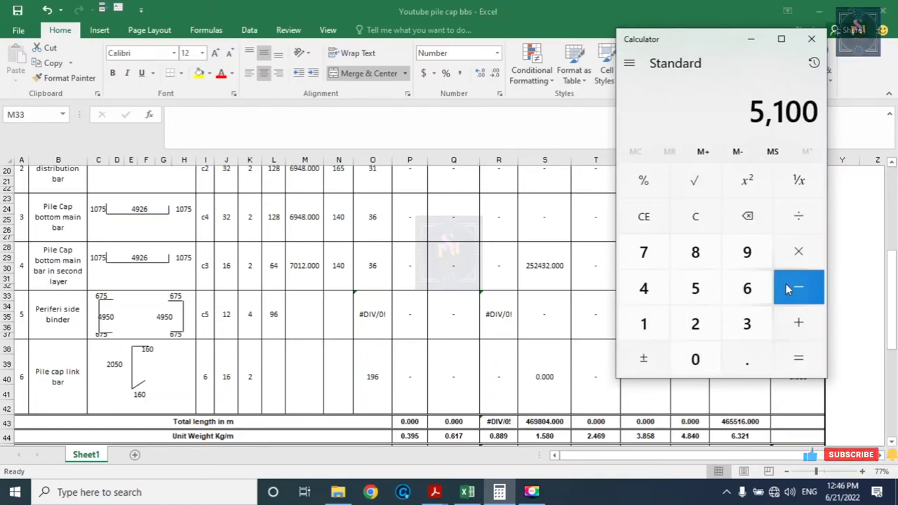
{"action": "left_click", "coordinate": [643, 322]}
{"action": "left_click", "coordinate": [693, 291]}
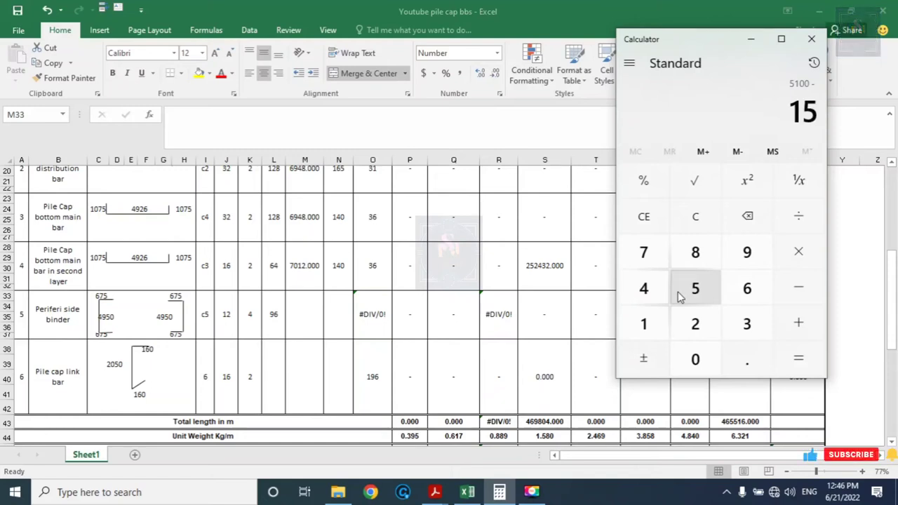
{"action": "left_click", "coordinate": [693, 356]}
{"action": "left_click", "coordinate": [802, 359]}
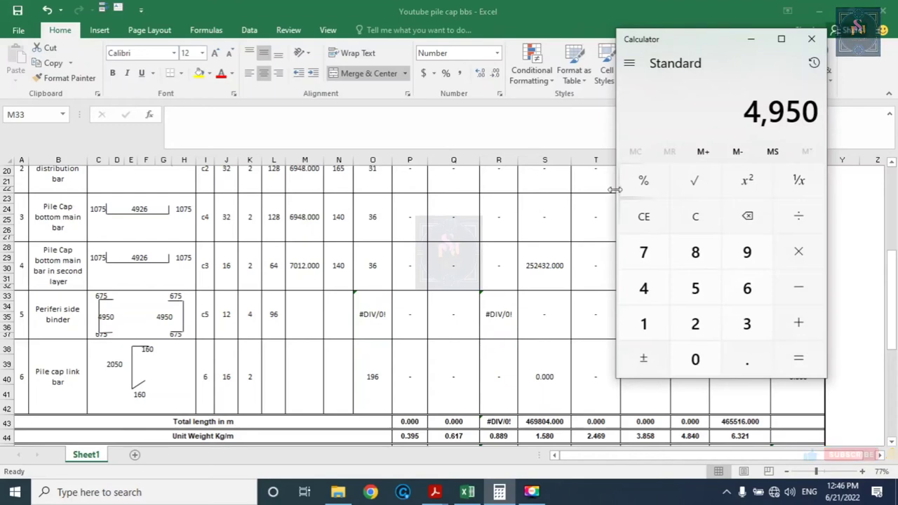
Divide 4,950 by 2 to get 2,475.
{"action": "left_click", "coordinate": [797, 224]}
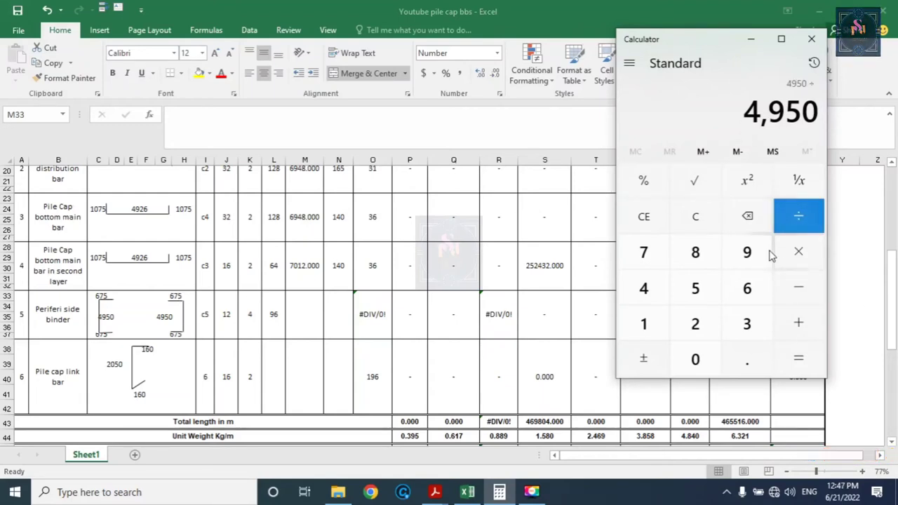
{"action": "left_click", "coordinate": [695, 323]}
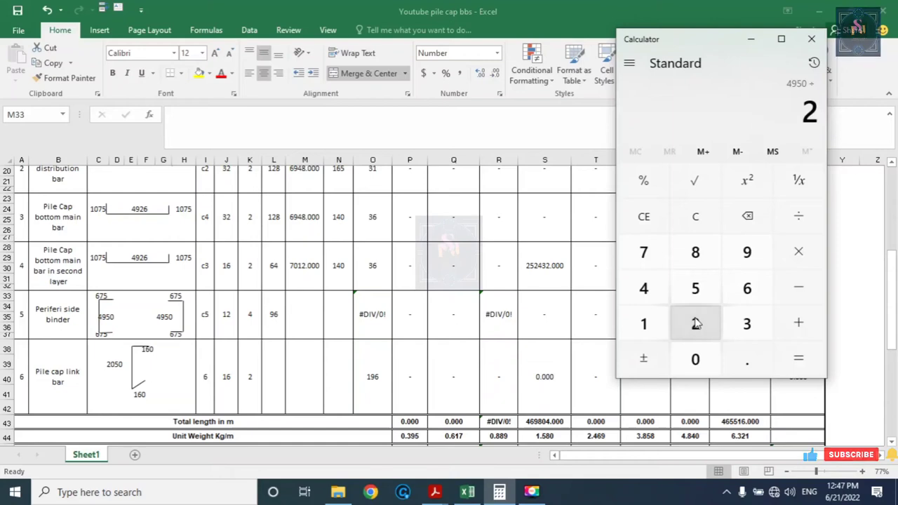
{"action": "left_click", "coordinate": [798, 358]}
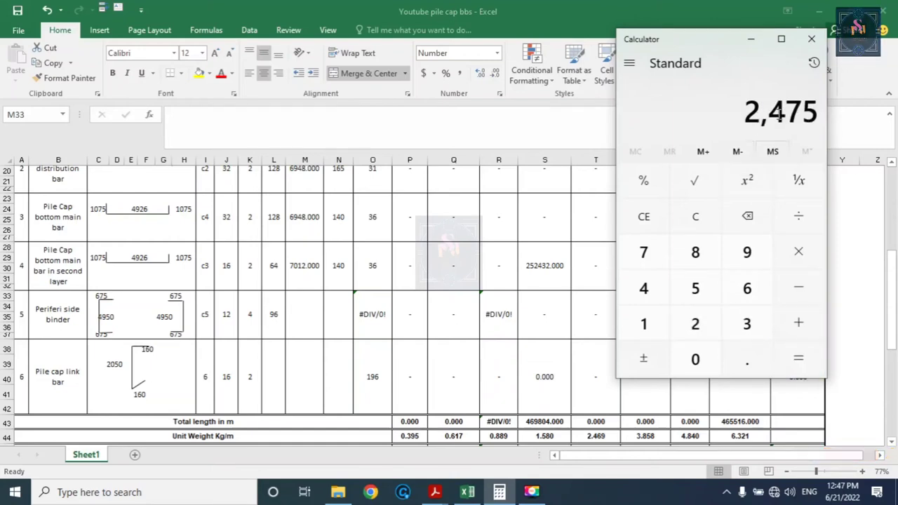
{"action": "mouse_move", "coordinate": [435, 491]}
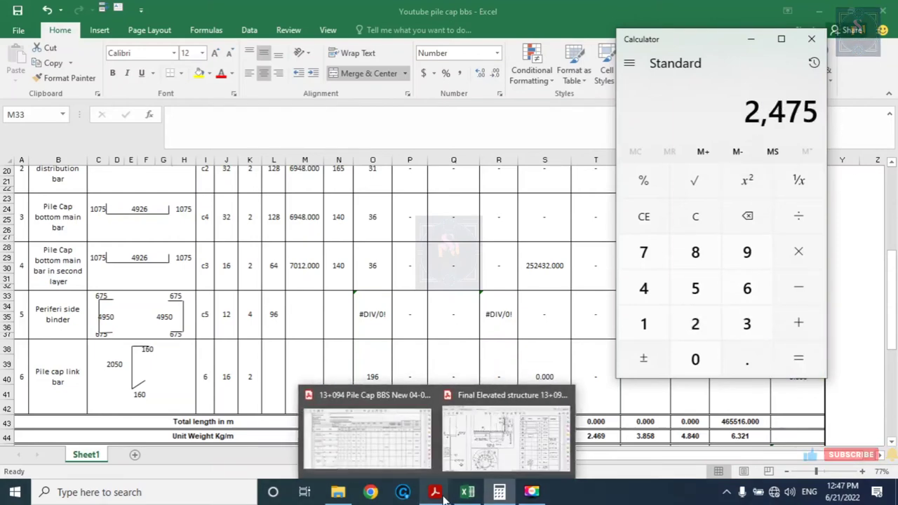
Review the pile cap plan PDF, then add 250 to 2,475 in Calculator, giving 2,725.
{"action": "left_click", "coordinate": [452, 396]}
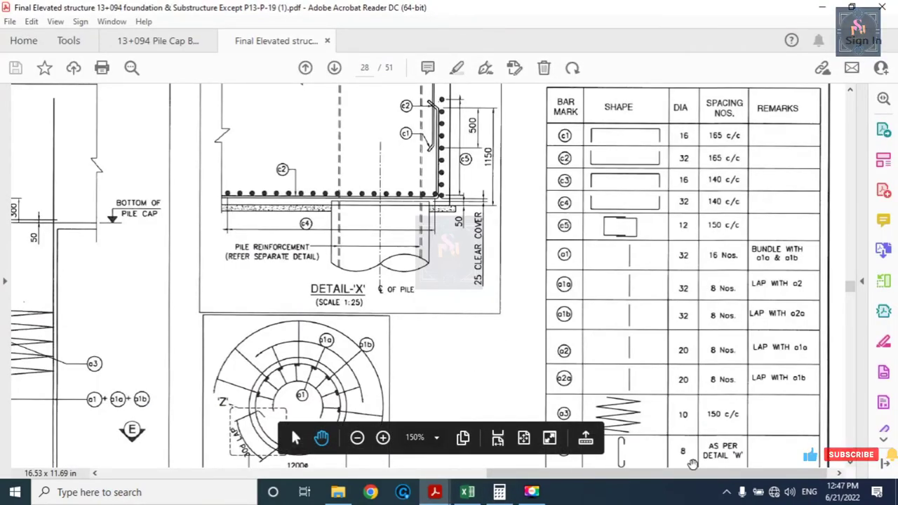
{"action": "left_click_drag", "start_coordinate": [667, 477], "coordinate": [321, 488]}
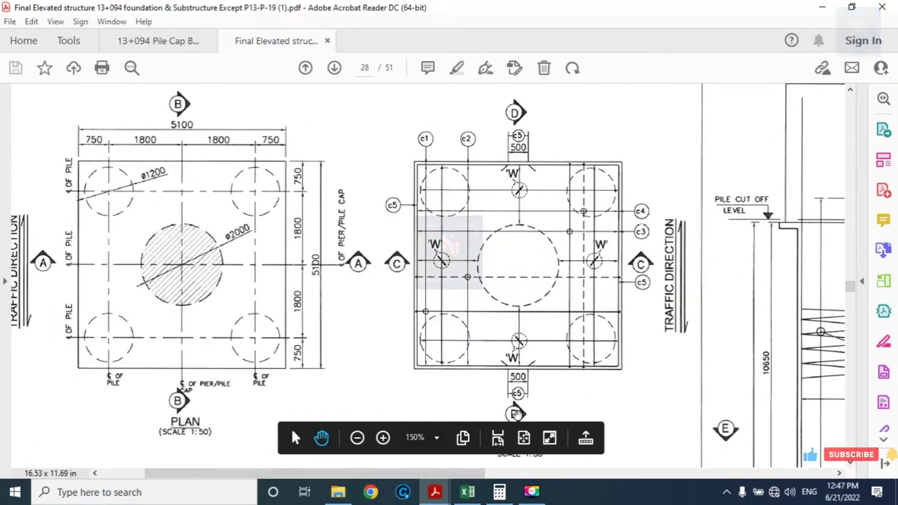
{"action": "left_click", "coordinate": [499, 494]}
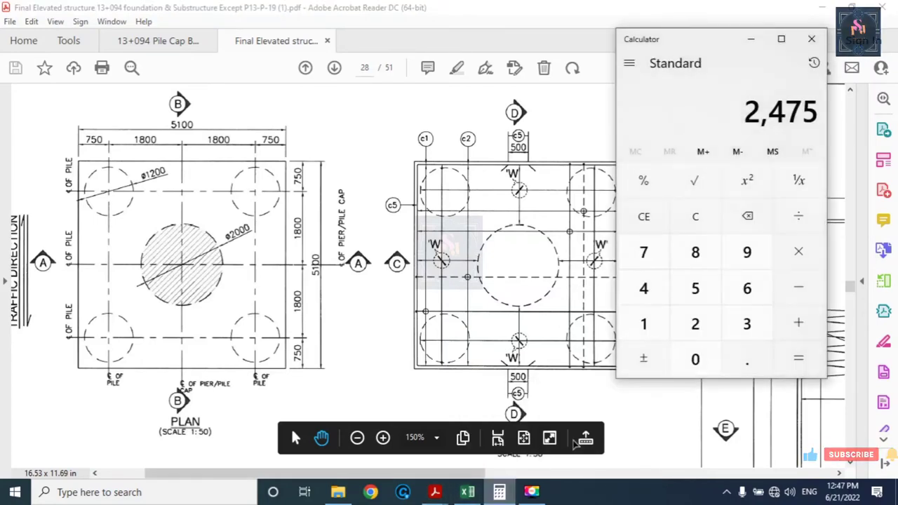
{"action": "left_click", "coordinate": [803, 323]}
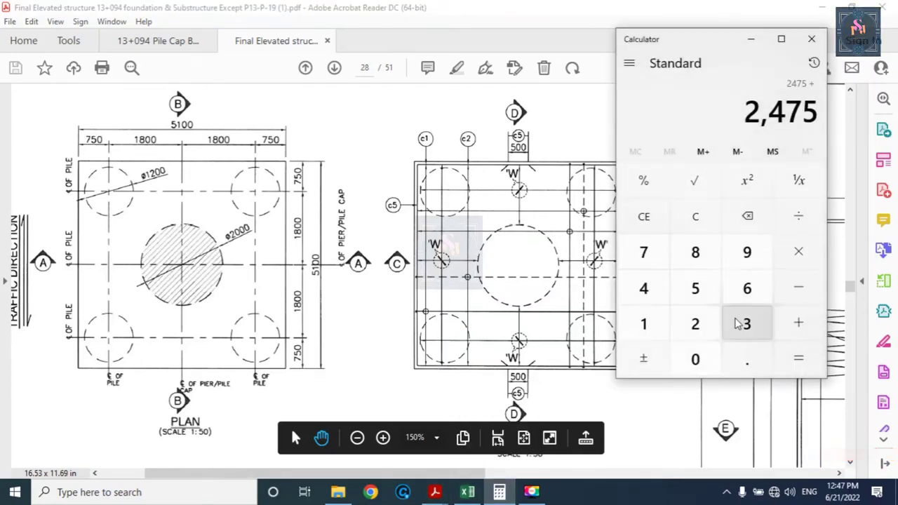
{"action": "left_click", "coordinate": [696, 324]}
{"action": "left_click", "coordinate": [697, 290]}
{"action": "left_click", "coordinate": [695, 360]}
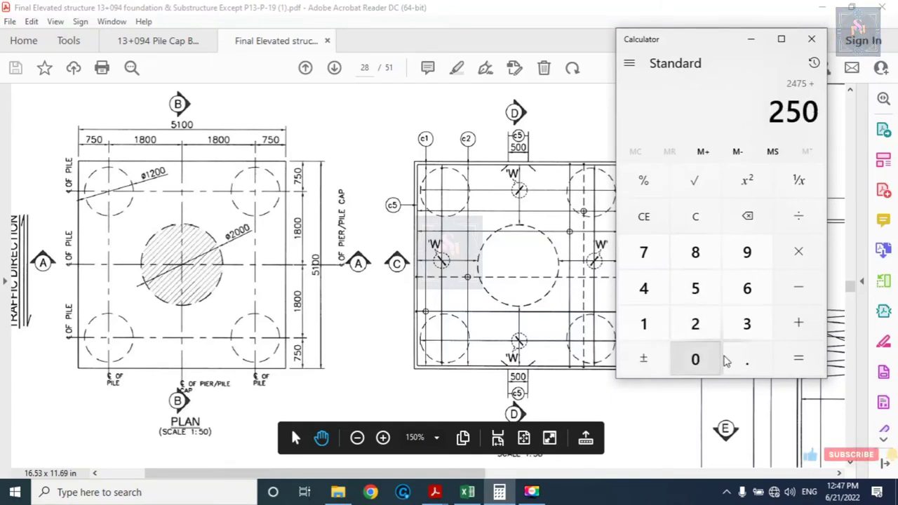
{"action": "left_click", "coordinate": [798, 358]}
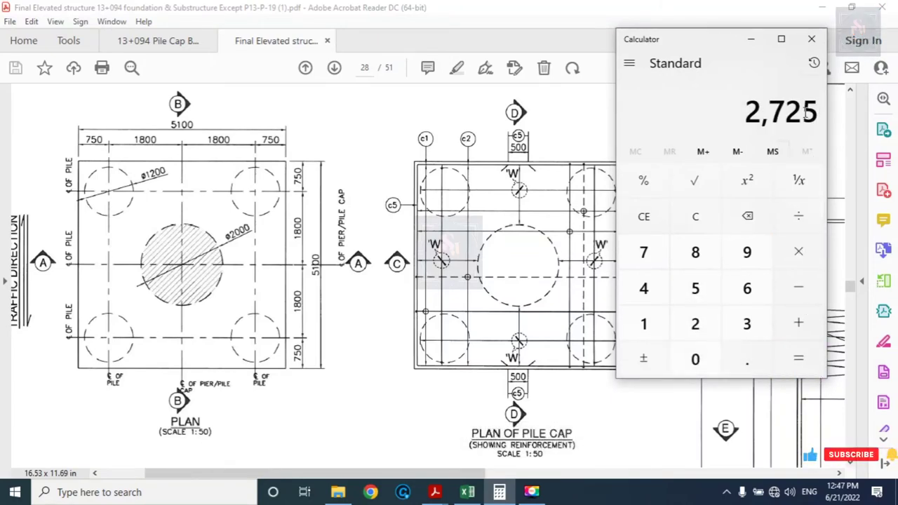
{"action": "left_click", "coordinate": [467, 491]}
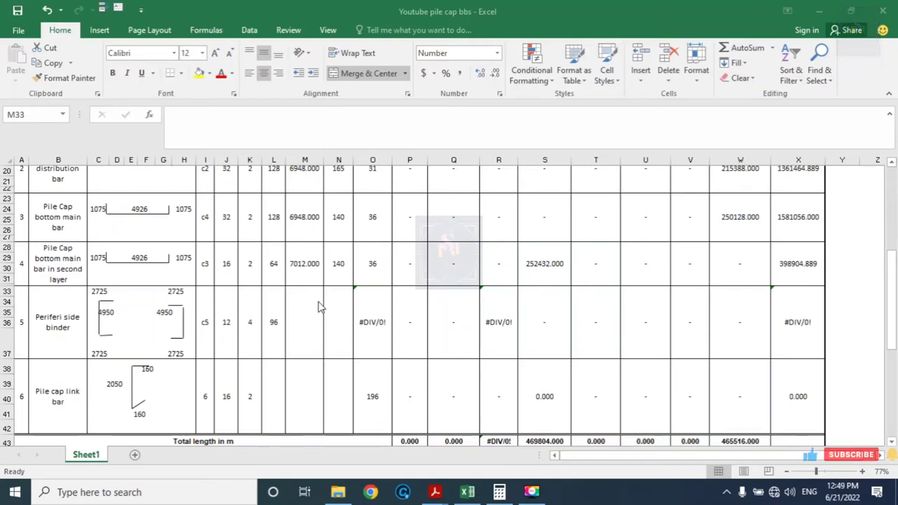
Change the side binder bar count in L33 from 96 to 96/2, showing 48.
{"action": "left_click", "coordinate": [300, 319]}
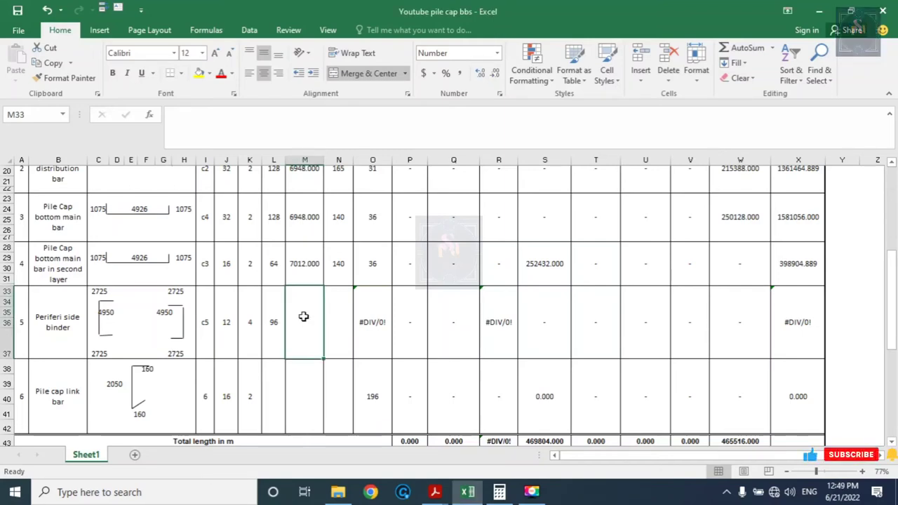
{"action": "left_click", "coordinate": [498, 492]}
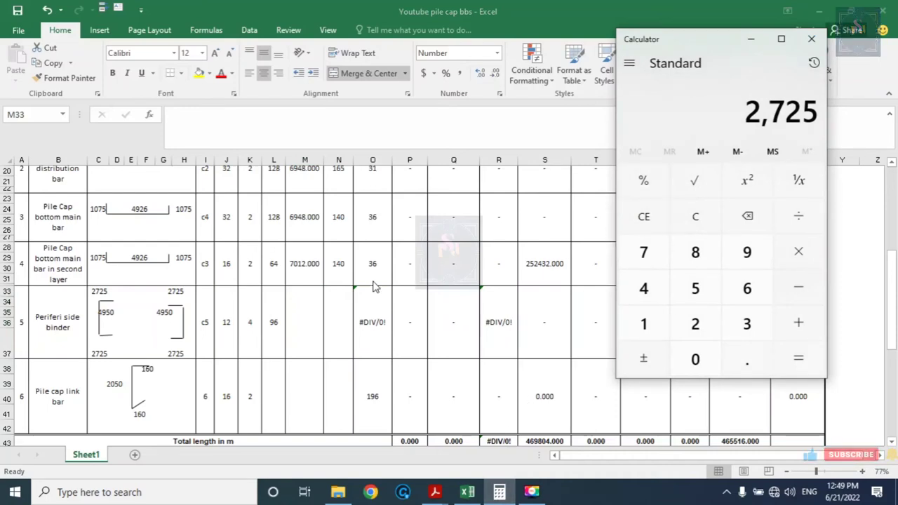
{"action": "left_click", "coordinate": [274, 325]}
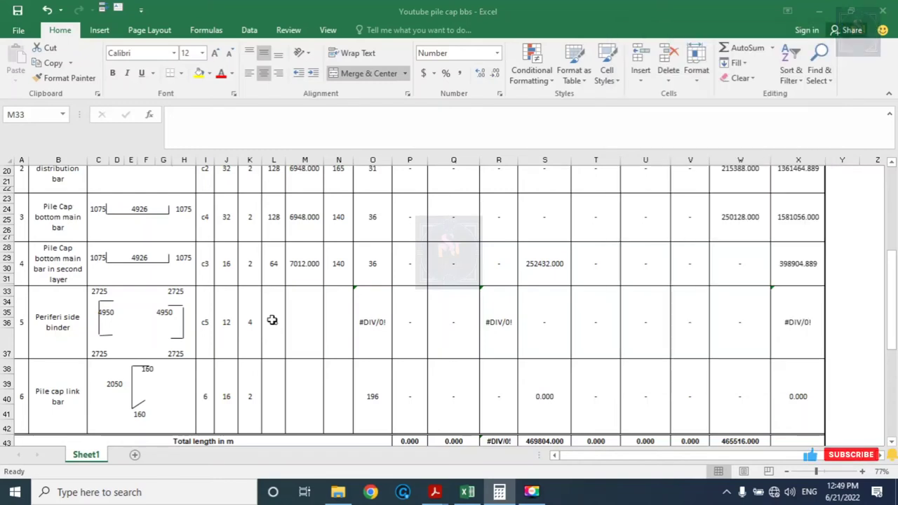
{"action": "left_click", "coordinate": [272, 327]}
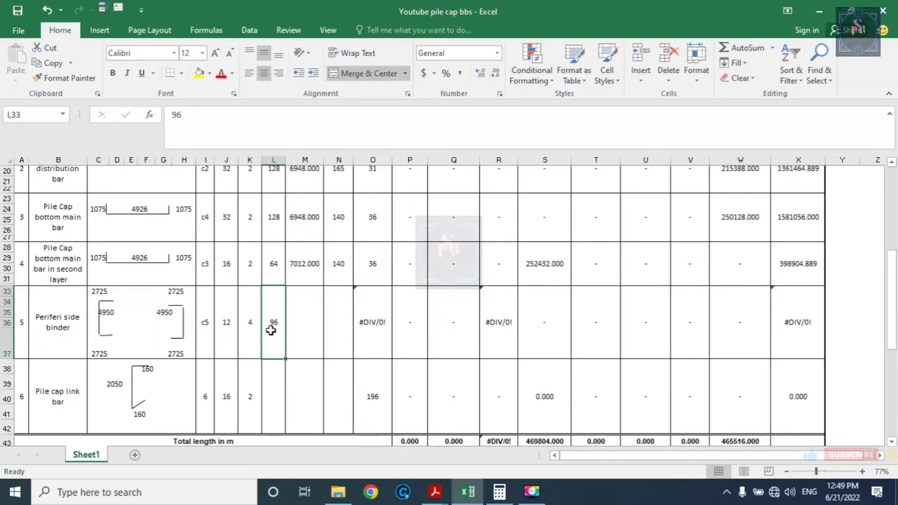
{"action": "type", "text": "2"}
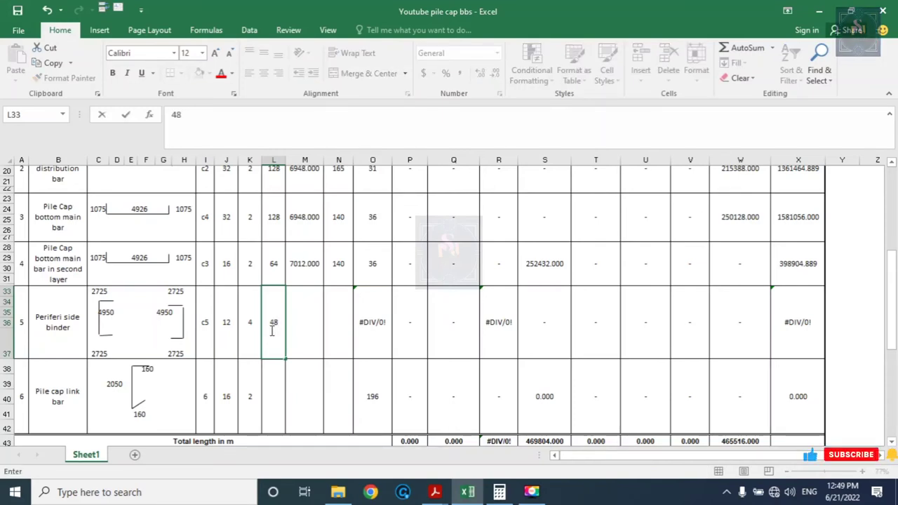
{"action": "left_click", "coordinate": [328, 318]}
{"action": "left_click", "coordinate": [307, 318]}
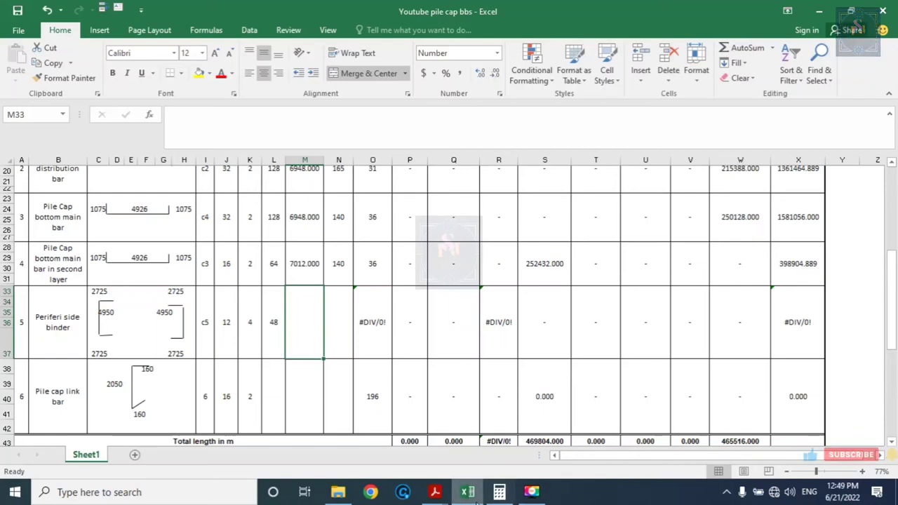
Add 4950 + 2725 + 2725 in Calculator to get 10,400.
{"action": "left_click", "coordinate": [504, 488]}
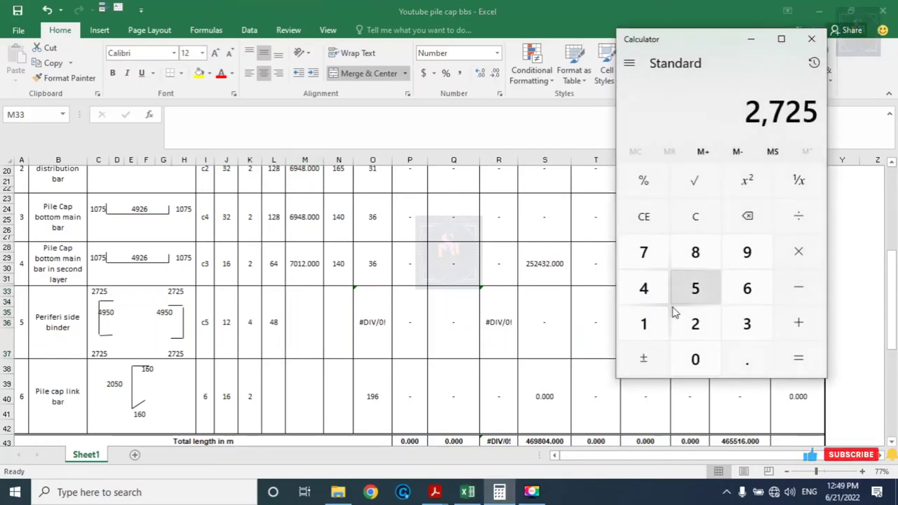
{"action": "left_click", "coordinate": [644, 287]}
{"action": "left_click", "coordinate": [744, 254]}
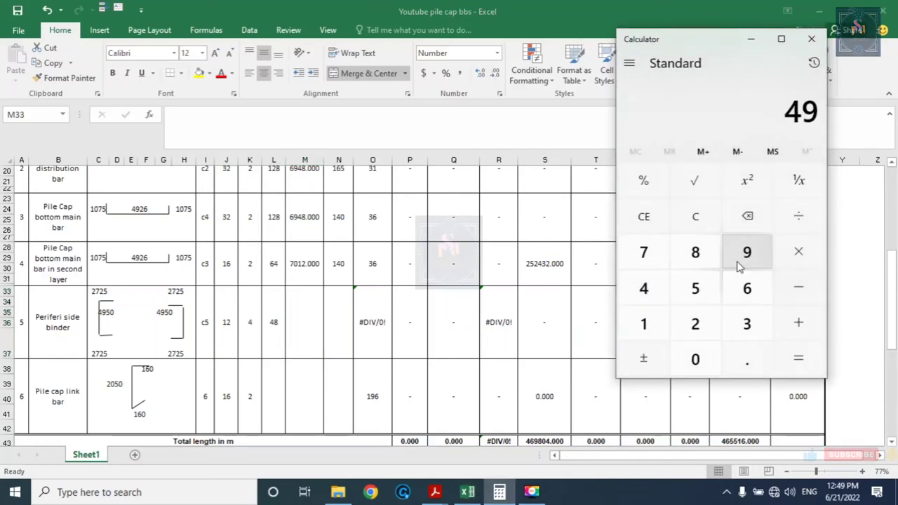
{"action": "left_click", "coordinate": [696, 288]}
{"action": "left_click", "coordinate": [696, 359]}
{"action": "left_click", "coordinate": [797, 323]}
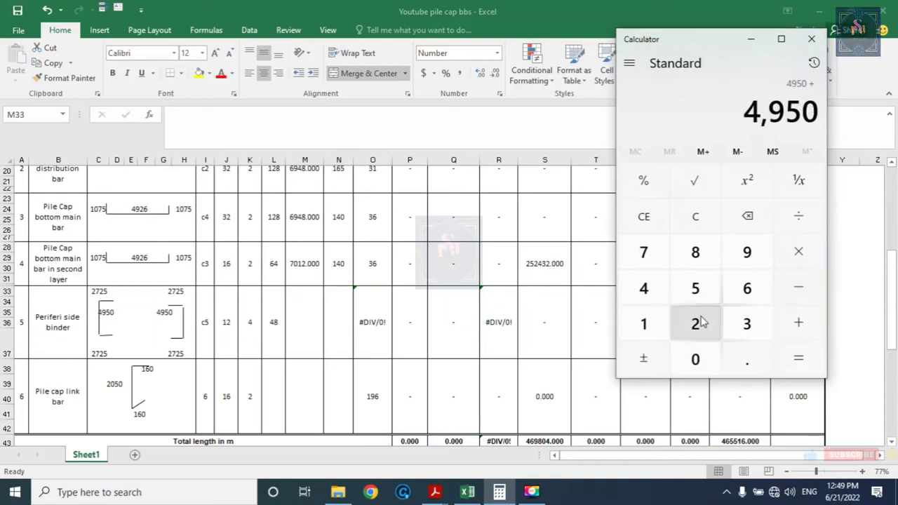
{"action": "left_click", "coordinate": [696, 323]}
{"action": "left_click", "coordinate": [654, 254]}
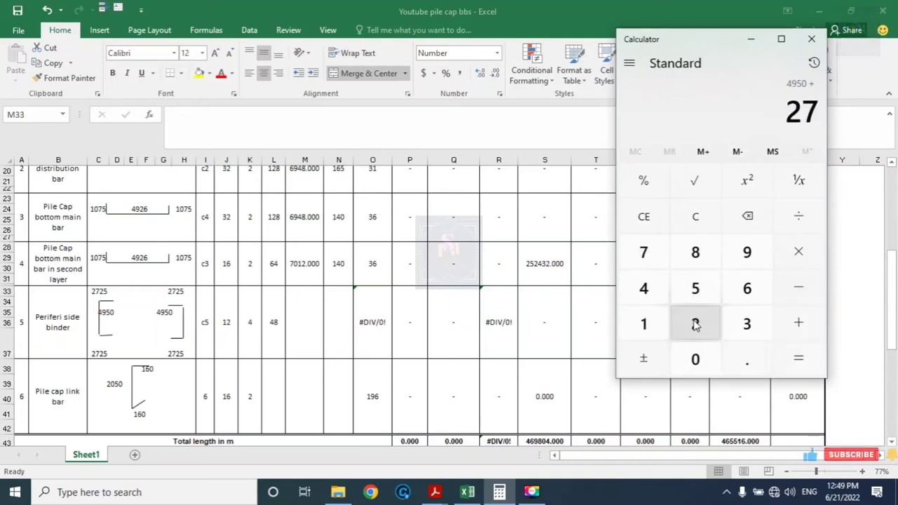
{"action": "left_click", "coordinate": [692, 325]}
{"action": "left_click", "coordinate": [693, 288]}
{"action": "left_click", "coordinate": [798, 324]}
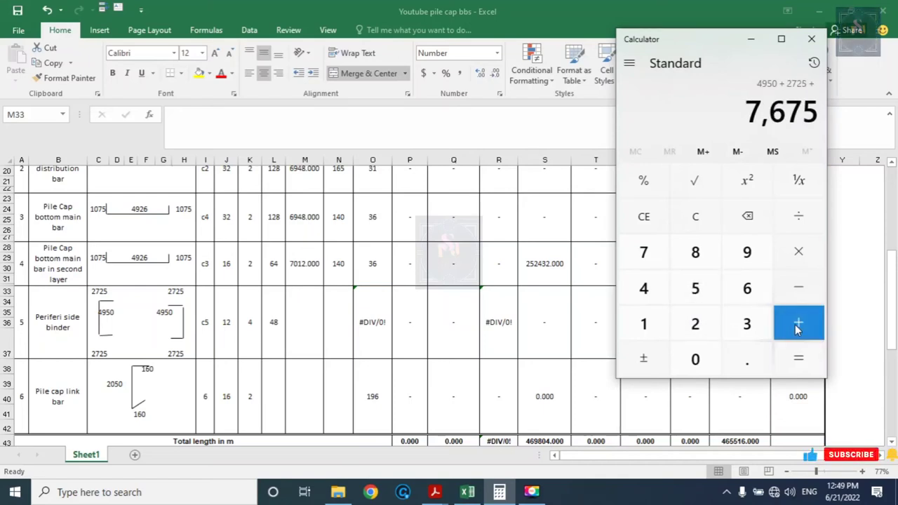
{"action": "left_click", "coordinate": [695, 324]}
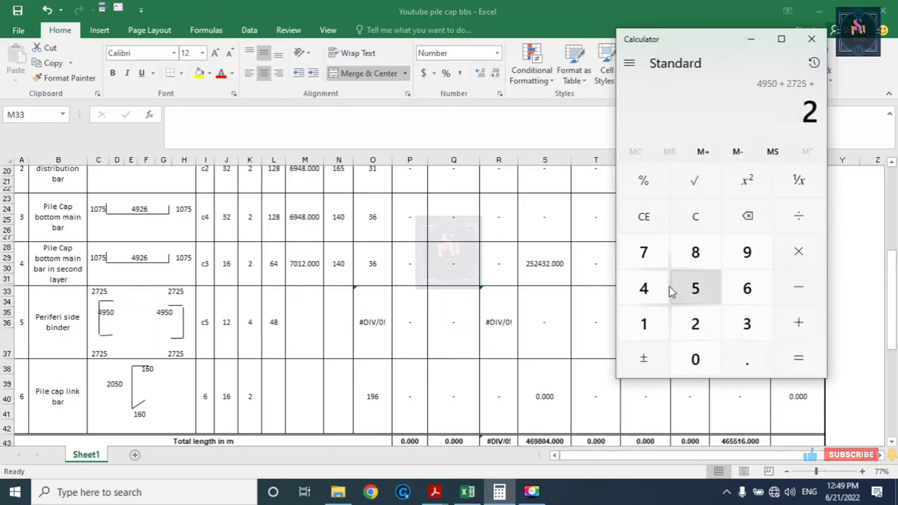
{"action": "left_click", "coordinate": [644, 252]}
{"action": "left_click", "coordinate": [695, 324]}
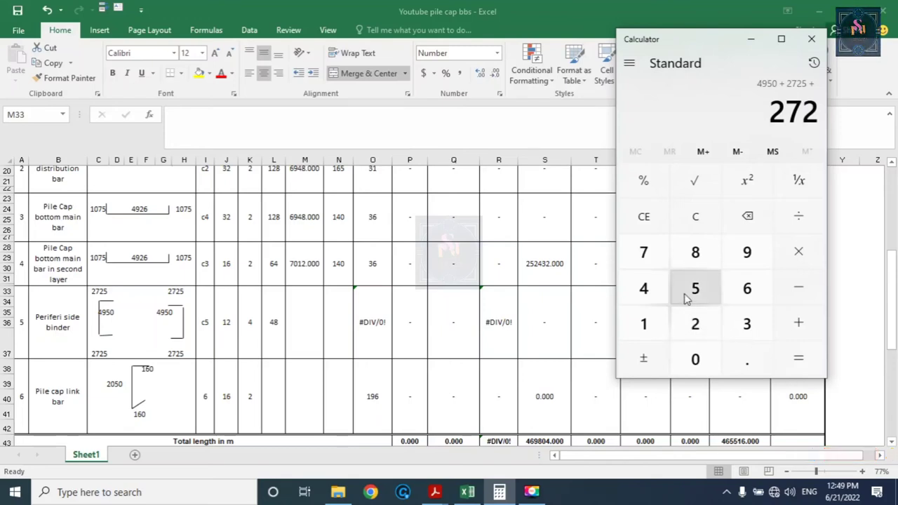
{"action": "left_click", "coordinate": [695, 287]}
{"action": "left_click", "coordinate": [793, 360]}
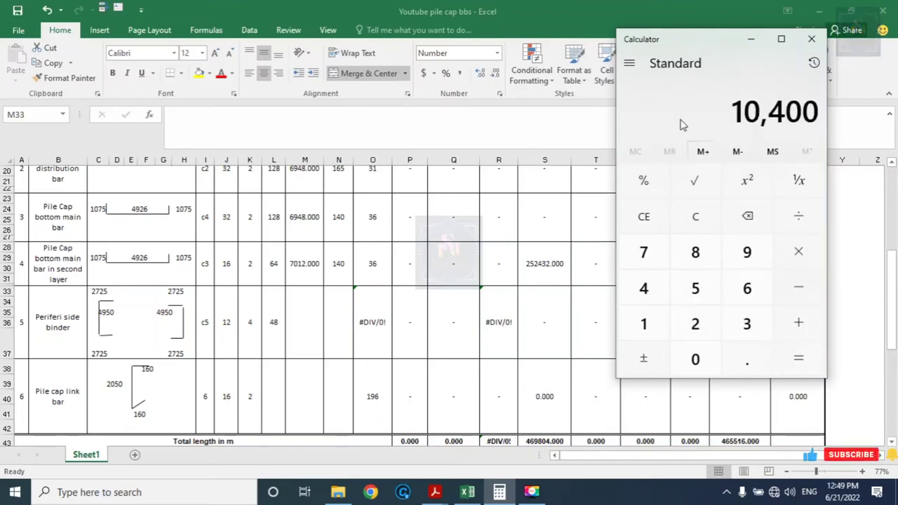
Subtract 48 to get 10,352, enter it as the M33 cutting length, and bring back the drawing PDF.
{"action": "left_click", "coordinate": [797, 295]}
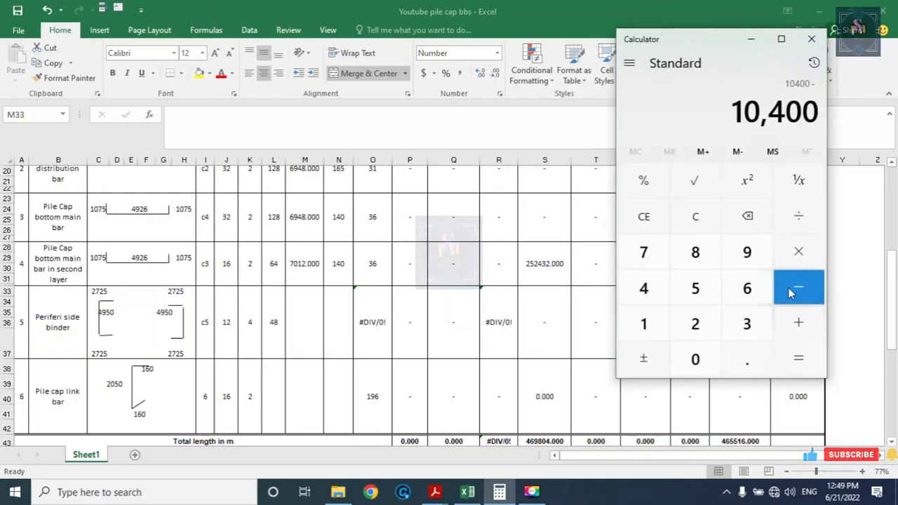
{"action": "left_click", "coordinate": [648, 292]}
{"action": "left_click", "coordinate": [680, 263]}
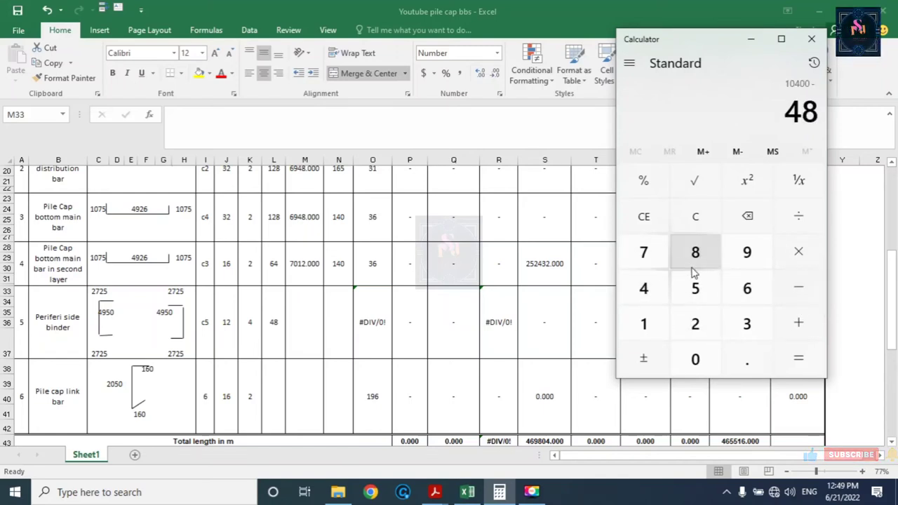
{"action": "left_click", "coordinate": [787, 355]}
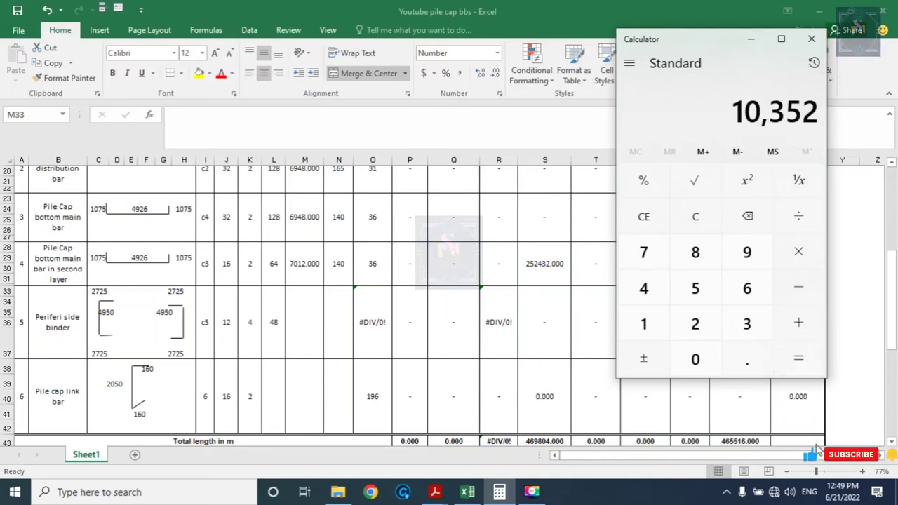
{"action": "left_click", "coordinate": [301, 323]}
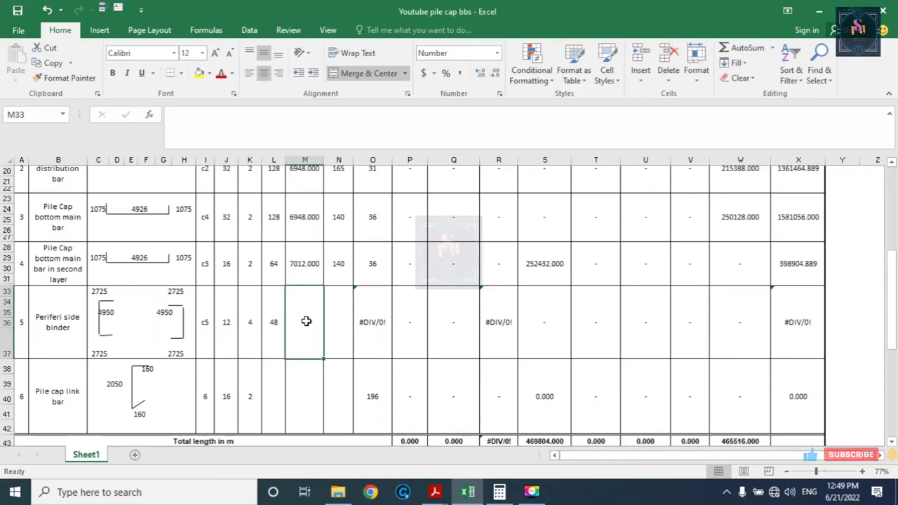
{"action": "type", "text": "10352"}
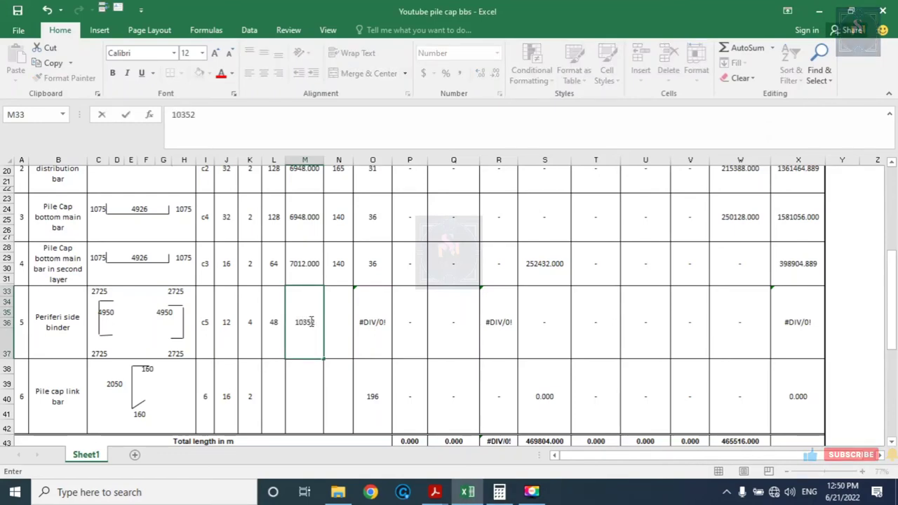
{"action": "left_click", "coordinate": [344, 330]}
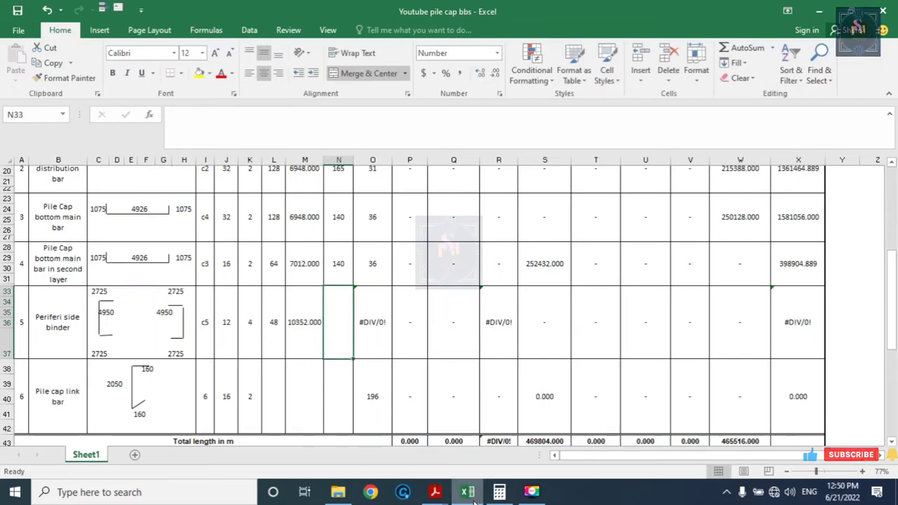
{"action": "left_click", "coordinate": [434, 492]}
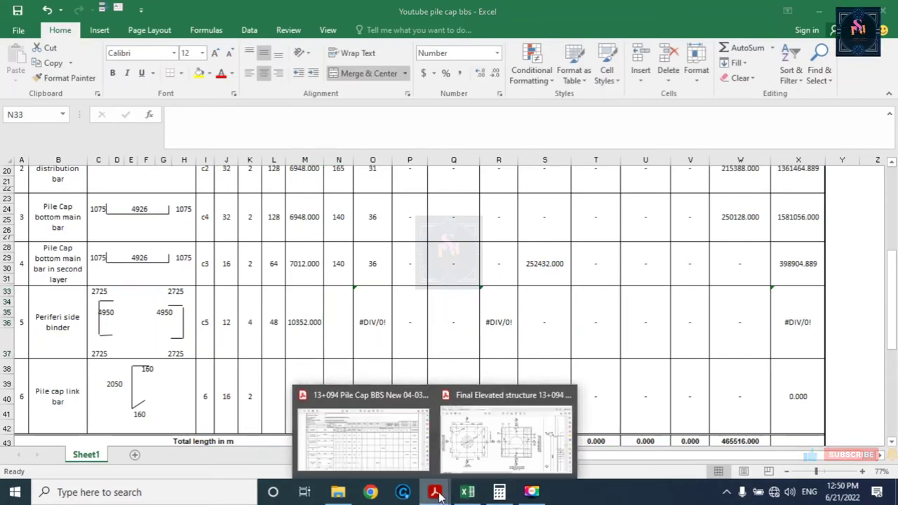
{"action": "left_click", "coordinate": [499, 459]}
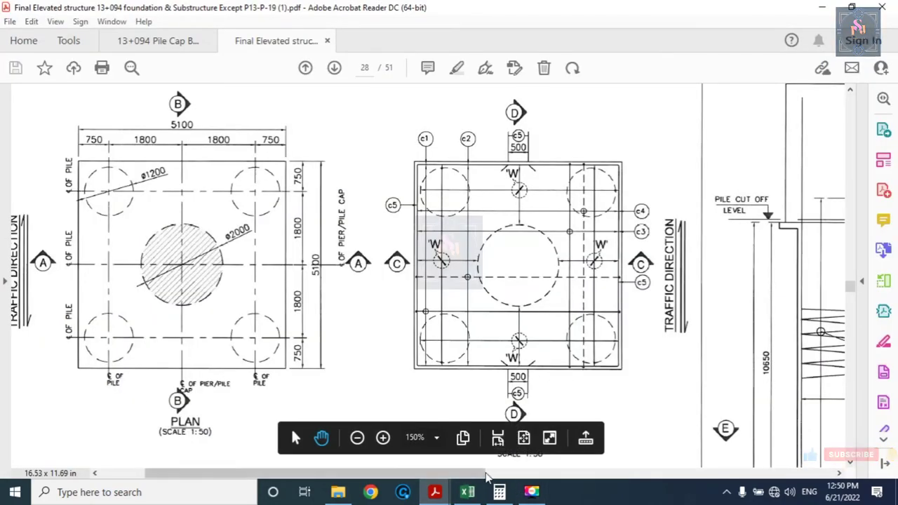
Scroll the PDF toward the bar schedule, then widen column R in the workbook.
{"action": "scroll", "coordinate": [522, 476], "scroll_direction": "right", "scroll_amount": 10}
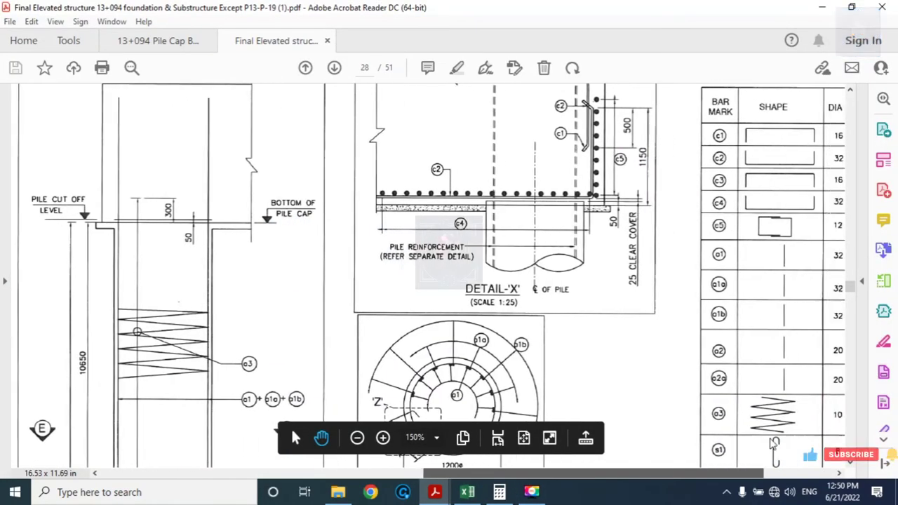
{"action": "scroll", "coordinate": [784, 443], "scroll_direction": "right", "scroll_amount": 2}
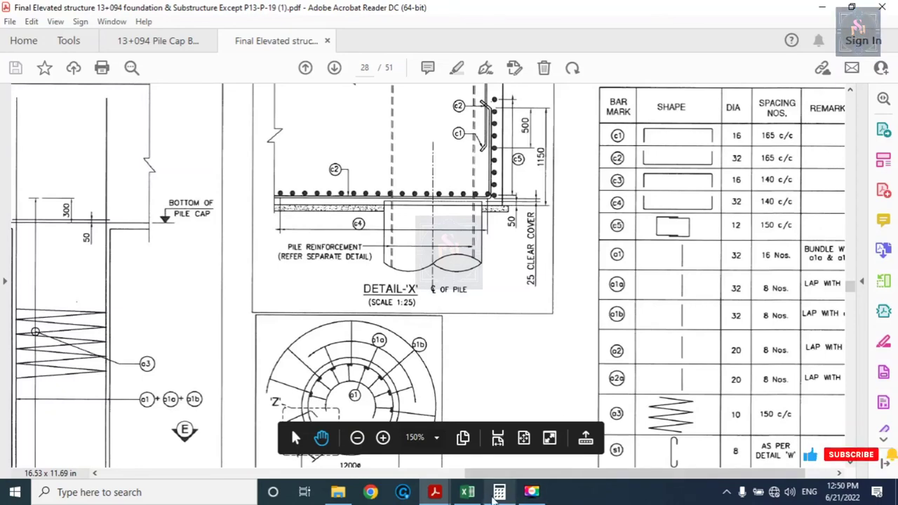
{"action": "mouse_move", "coordinate": [467, 493]}
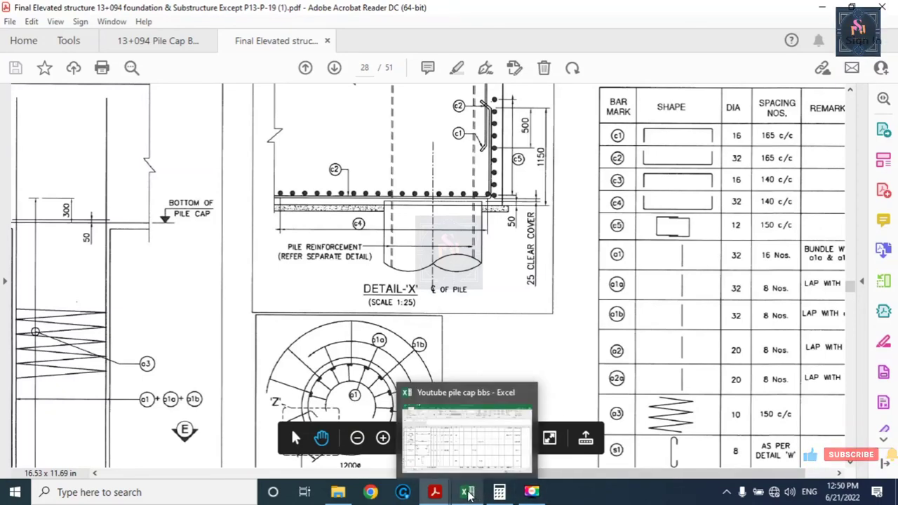
{"action": "left_click", "coordinate": [469, 494]}
{"action": "scroll", "coordinate": [495, 204], "scroll_direction": "up", "scroll_amount": 1}
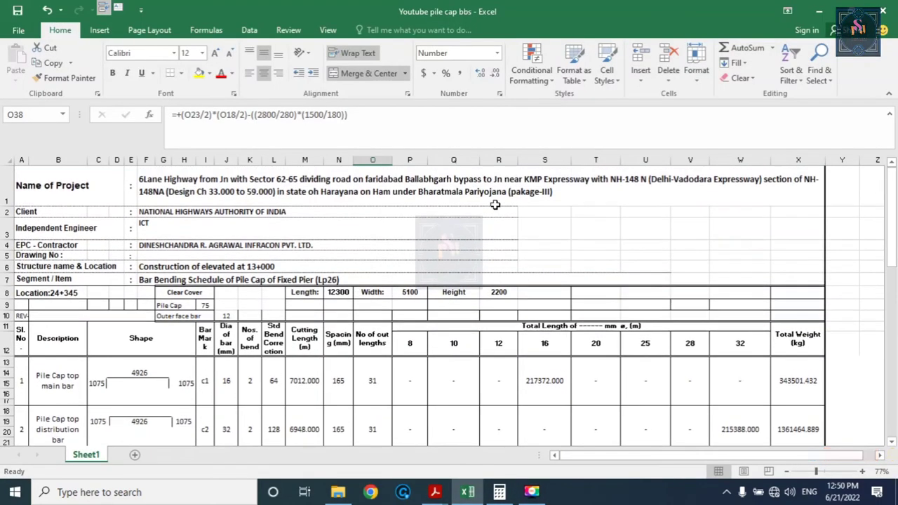
{"action": "left_click_drag", "start_coordinate": [515, 159], "coordinate": [540, 159]}
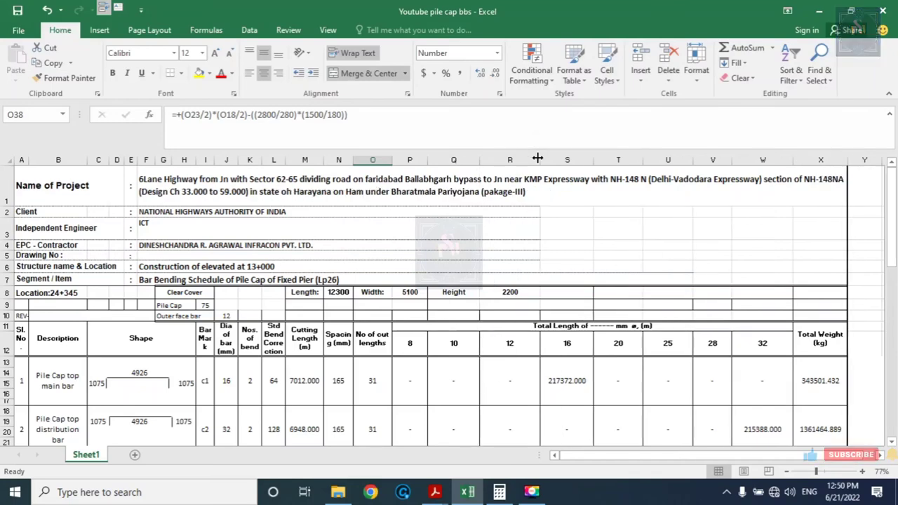
{"action": "scroll", "coordinate": [517, 290], "scroll_direction": "down", "scroll_amount": 6}
{"action": "scroll", "coordinate": [516, 290], "scroll_direction": "down", "scroll_amount": 3}
{"action": "scroll", "coordinate": [421, 295], "scroll_direction": "up", "scroll_amount": 1}
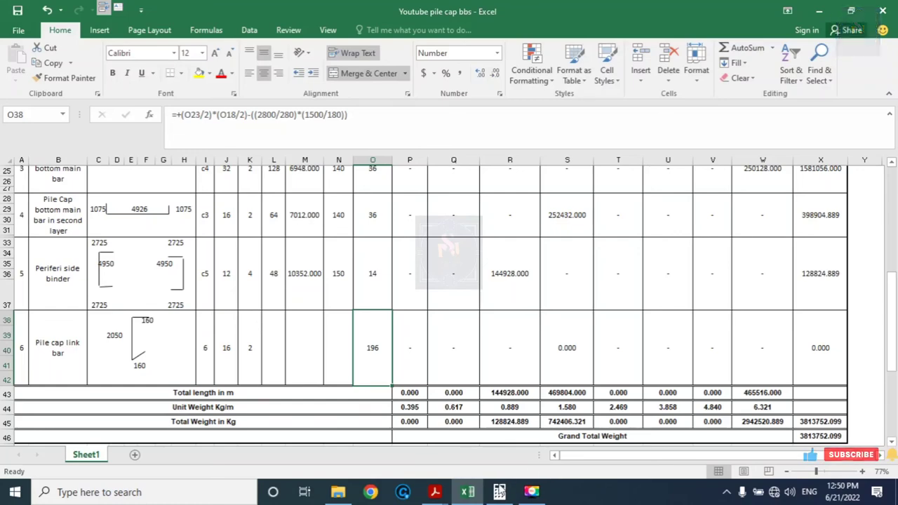
{"action": "mouse_move", "coordinate": [435, 491]}
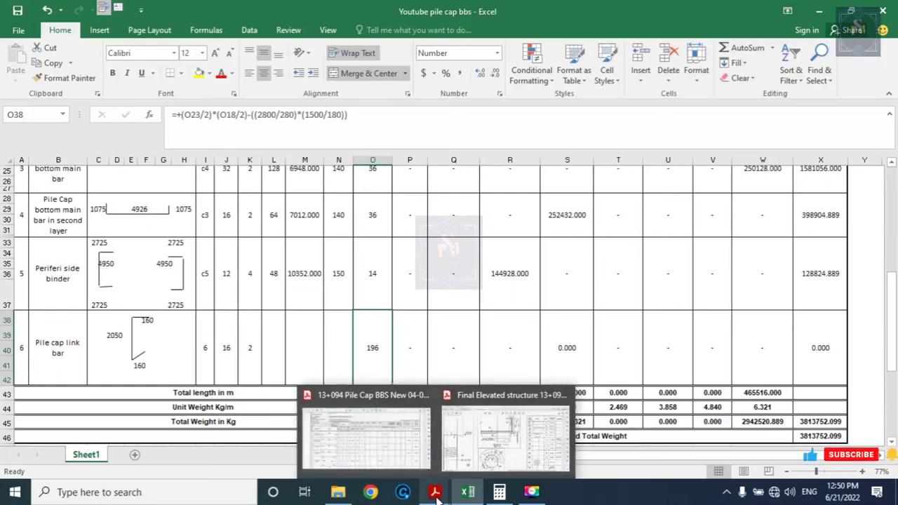
Recheck the Final Elevated structure drawing and return to the bar schedule workbook.
{"action": "left_click", "coordinate": [505, 393]}
{"action": "scroll", "coordinate": [743, 315], "scroll_direction": "down", "scroll_amount": 2}
{"action": "scroll", "coordinate": [757, 340], "scroll_direction": "down", "scroll_amount": 1}
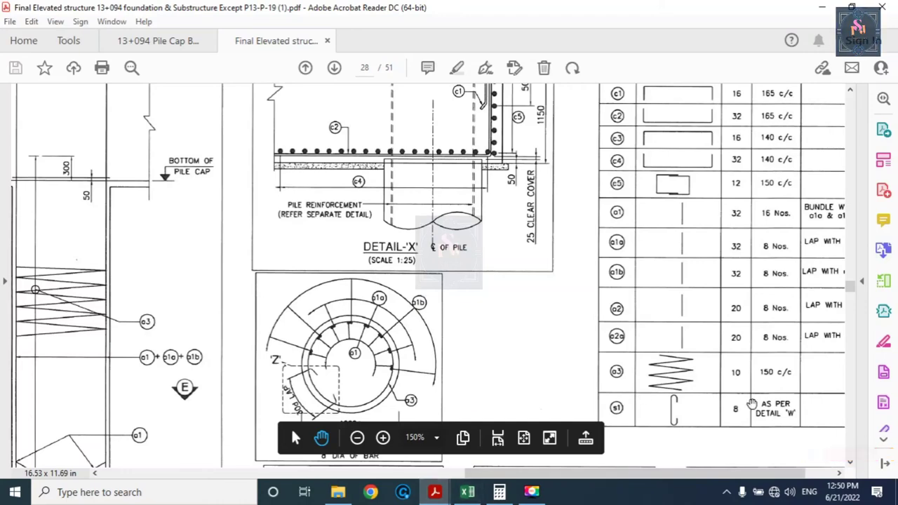
{"action": "key", "text": "alt+Tab"}
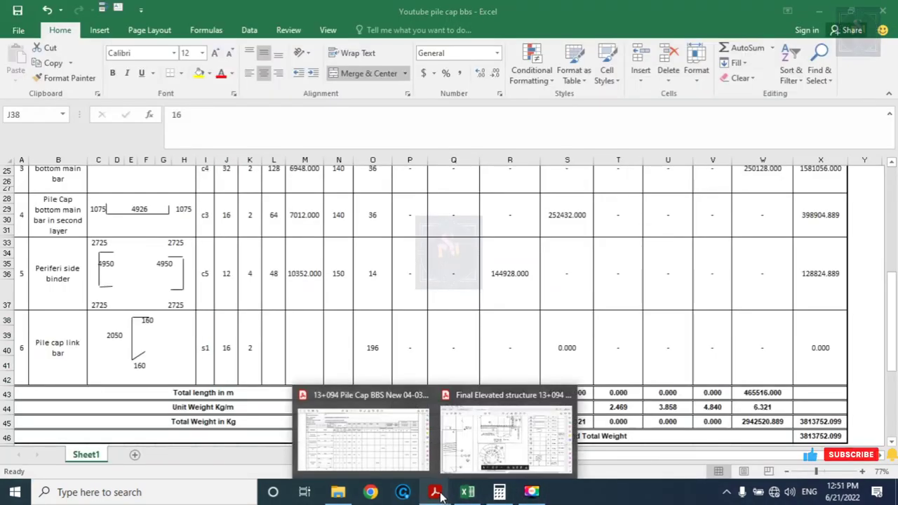
{"action": "left_click", "coordinate": [516, 445]}
{"action": "left_click", "coordinate": [515, 446]}
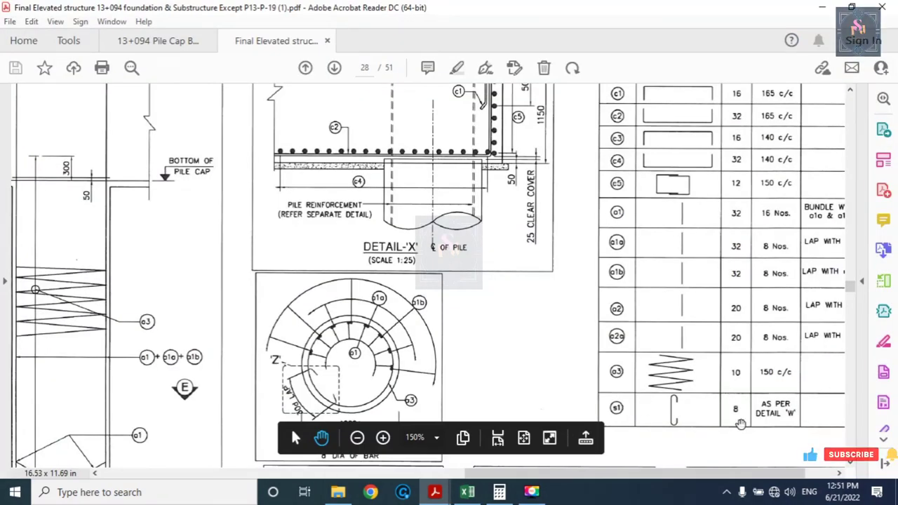
{"action": "left_click", "coordinate": [467, 491]}
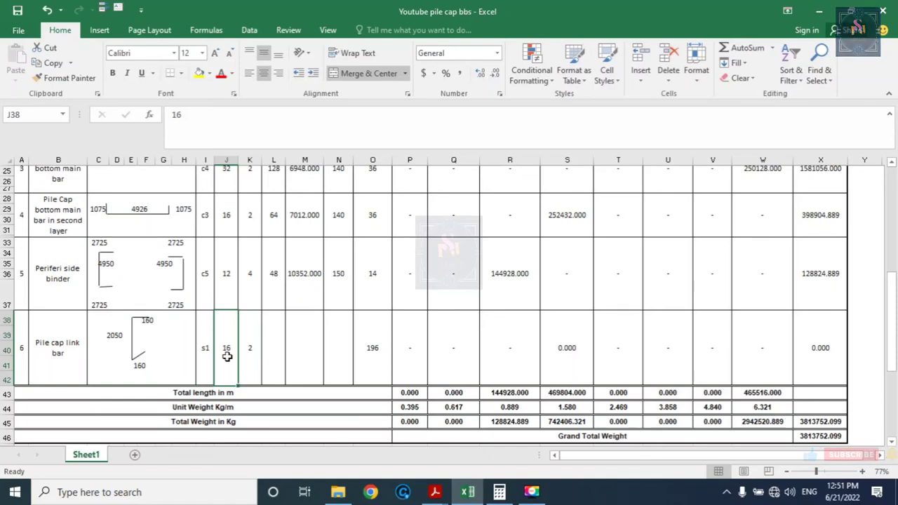
Enter 8 as the s1 link bar diameter in J38 and 32 as its bend correction in L38.
{"action": "type", "text": "8"}
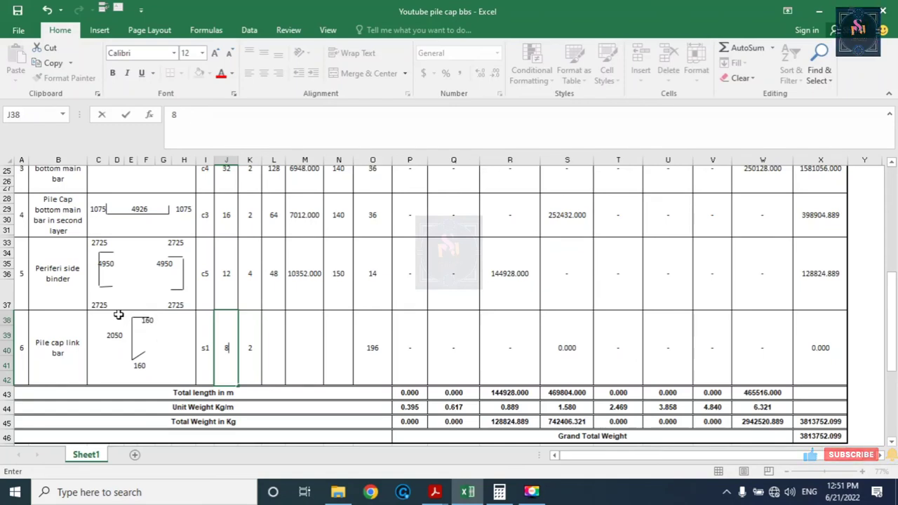
{"action": "left_click", "coordinate": [249, 352]}
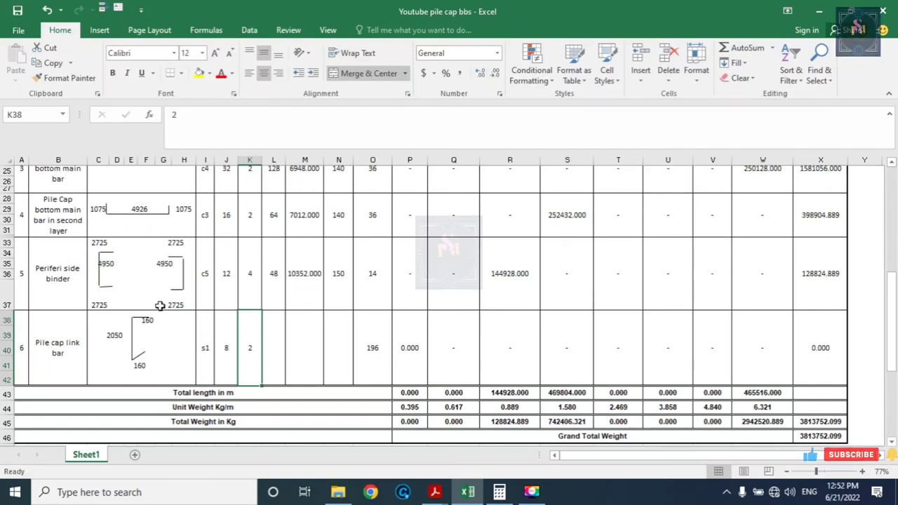
{"action": "left_click", "coordinate": [273, 359]}
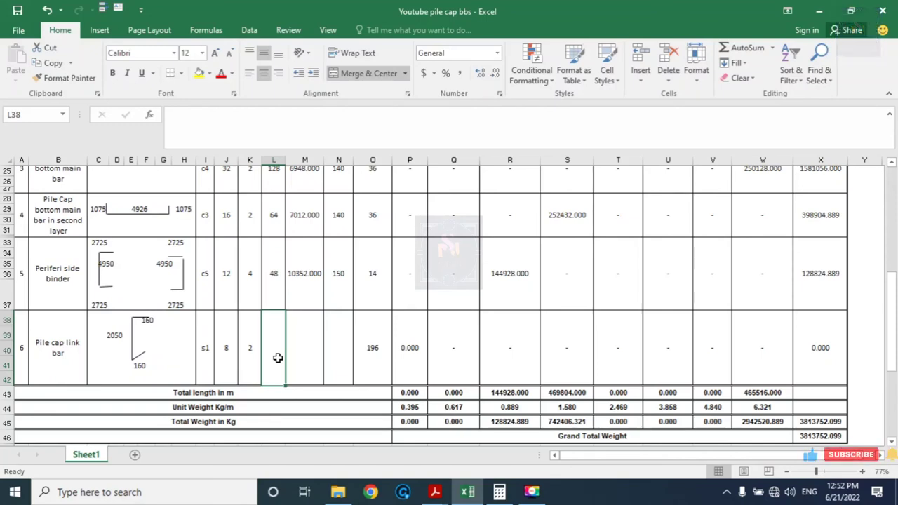
{"action": "type", "text": "32"}
{"action": "scroll", "coordinate": [279, 358], "scroll_direction": "down", "scroll_amount": 1}
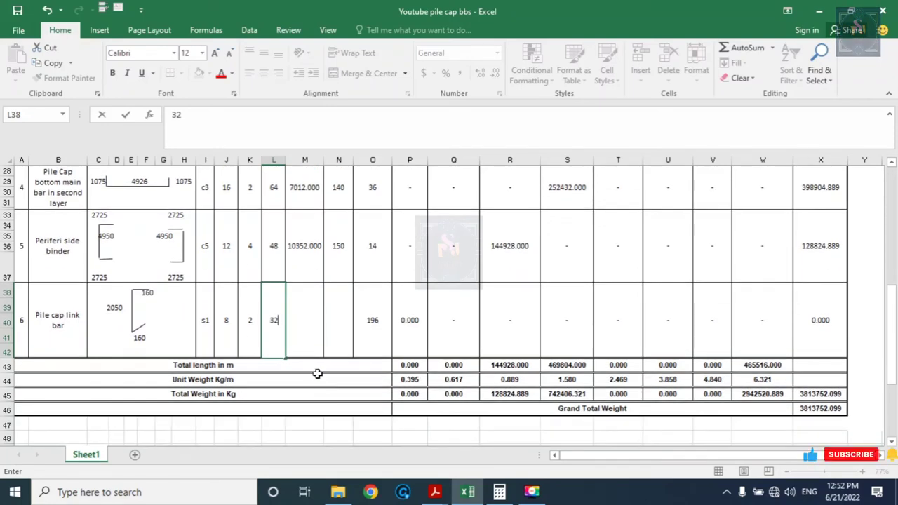
{"action": "left_click", "coordinate": [307, 325]}
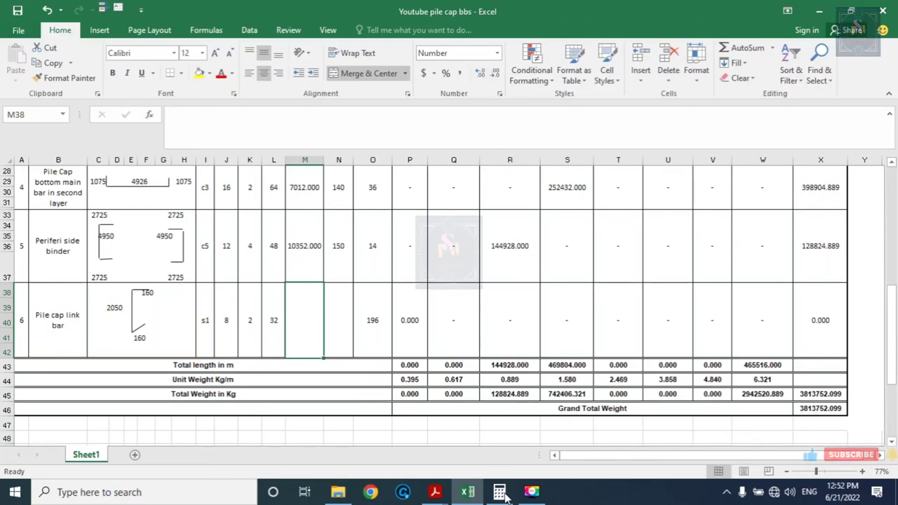
Clear Calculator and compute 1800 − 150 = 1,650.
{"action": "mouse_move", "coordinate": [499, 491]}
{"action": "left_click", "coordinate": [520, 455]}
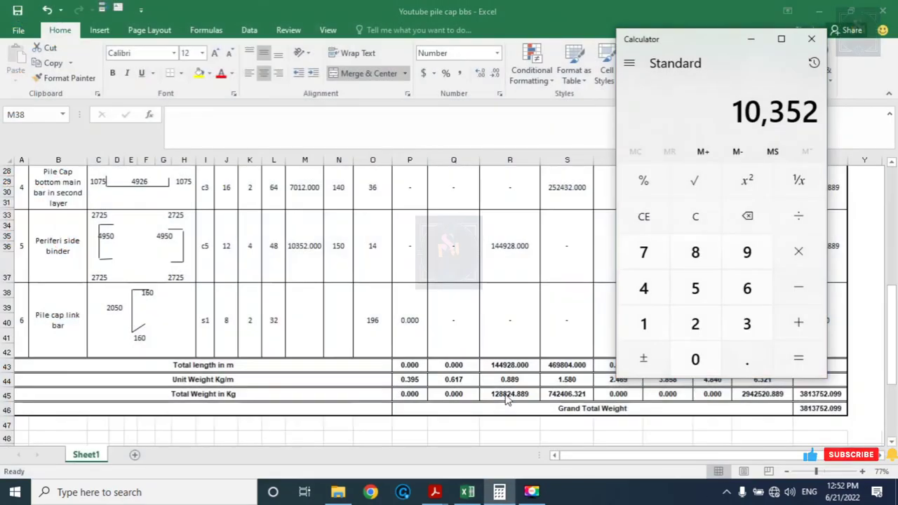
{"action": "left_click", "coordinate": [659, 225]}
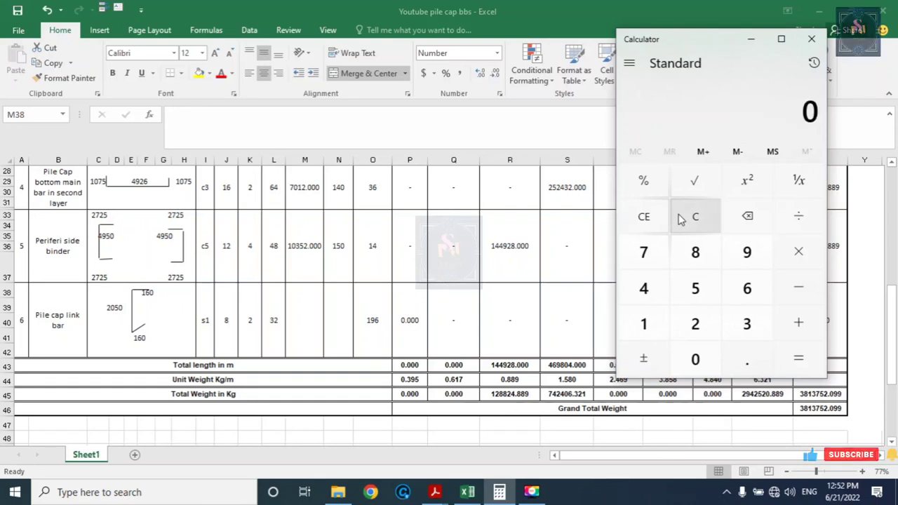
{"action": "left_click", "coordinate": [638, 320]}
{"action": "left_click", "coordinate": [693, 265]}
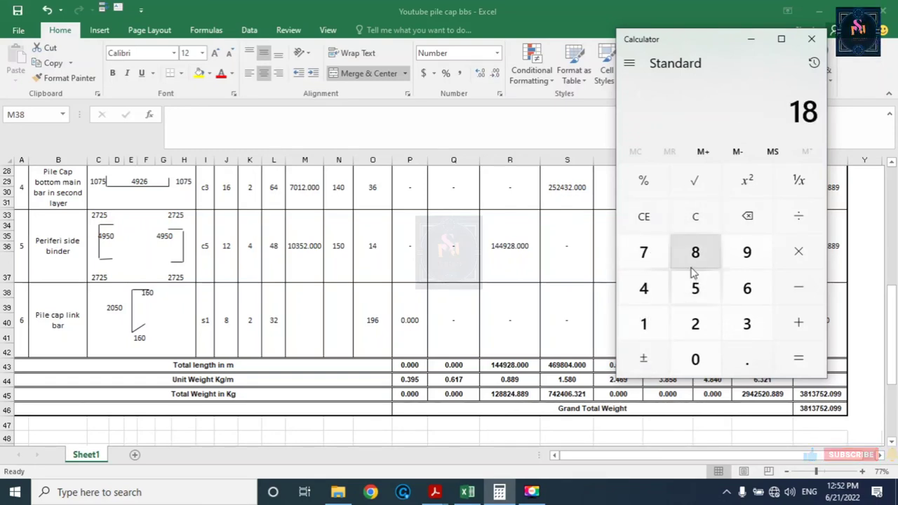
{"action": "left_click", "coordinate": [695, 359]}
{"action": "left_click", "coordinate": [695, 359]}
{"action": "left_click", "coordinate": [799, 287]}
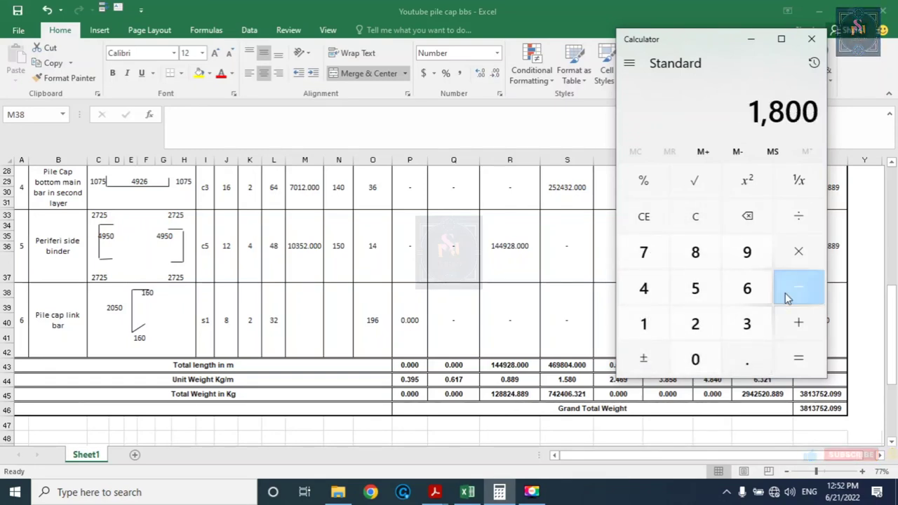
{"action": "left_click", "coordinate": [643, 323]}
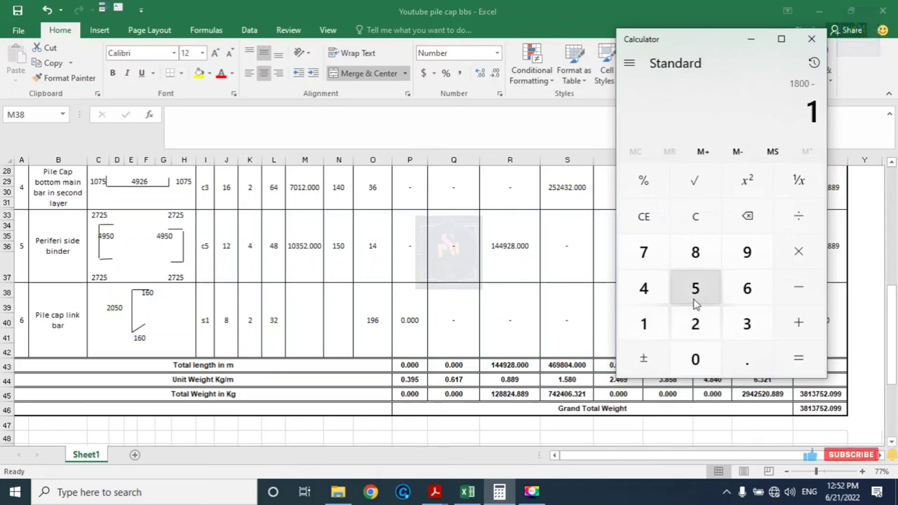
{"action": "left_click", "coordinate": [694, 289]}
{"action": "left_click", "coordinate": [695, 360]}
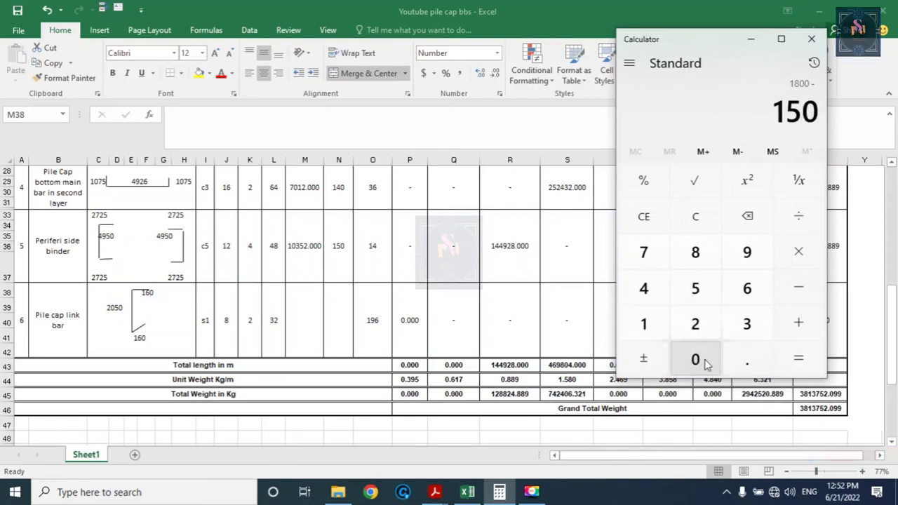
{"action": "left_click", "coordinate": [798, 358]}
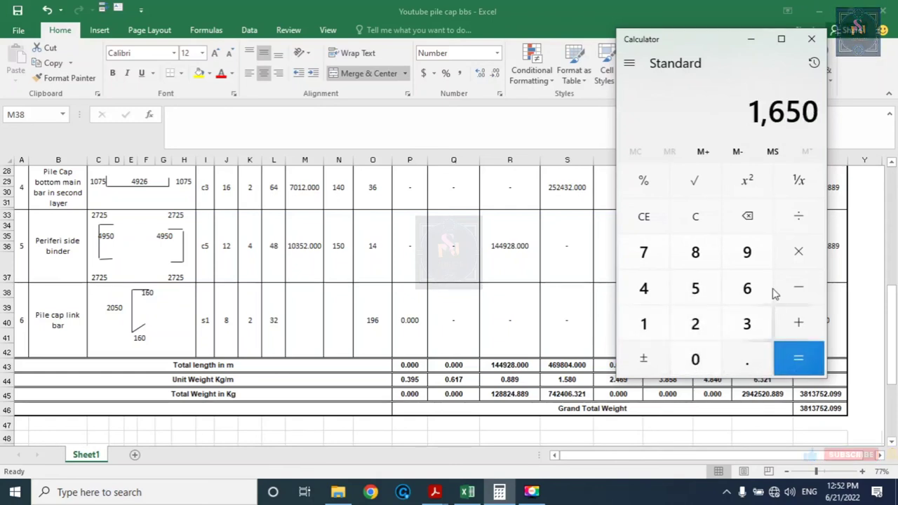
Enter 1650 as the link bar cutting length in M38.
{"action": "left_click", "coordinate": [303, 317]}
{"action": "type", "text": "16"}
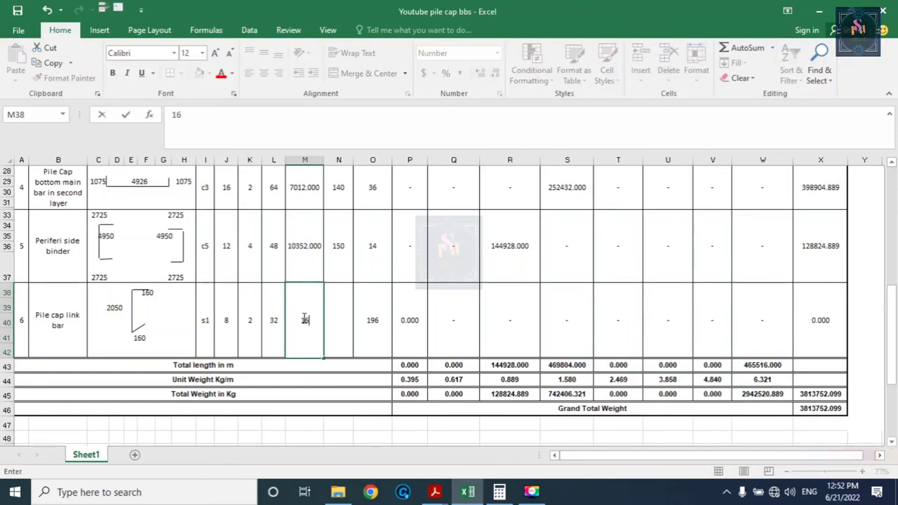
{"action": "type", "text": "50"}
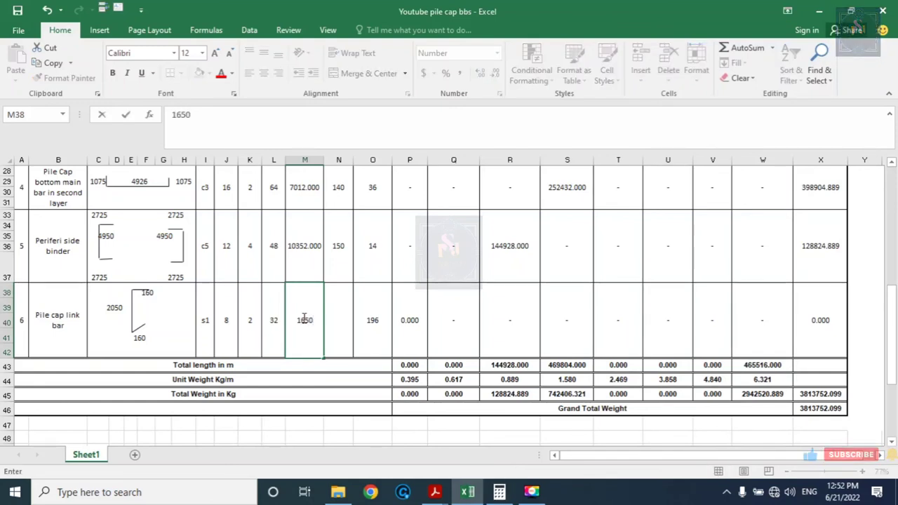
{"action": "left_click", "coordinate": [332, 330]}
Change the link bar hook labels in E41 and F38 from 160 to 80.
{"action": "left_click", "coordinate": [387, 327]}
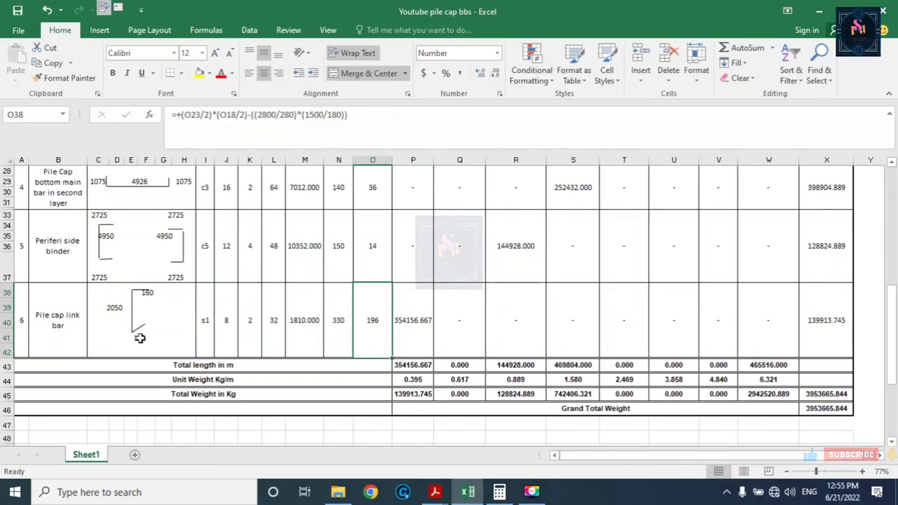
{"action": "left_click", "coordinate": [139, 338]}
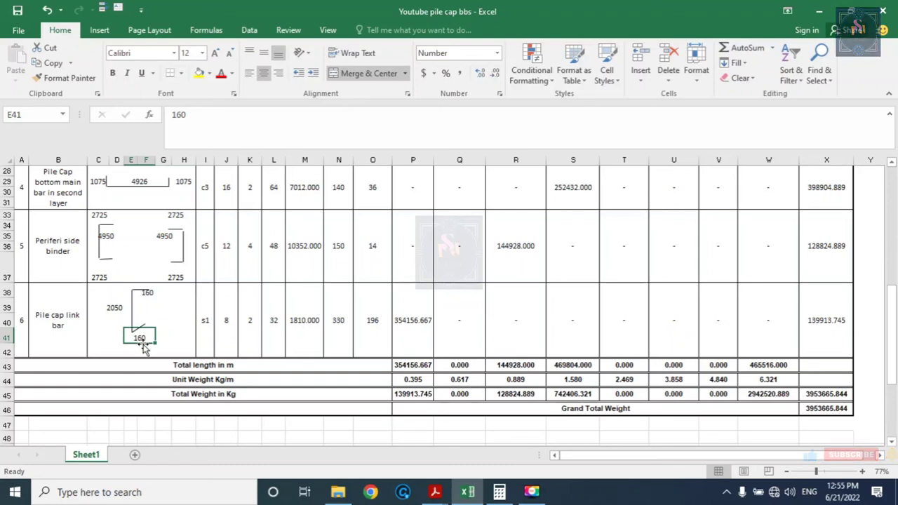
{"action": "type", "text": "80"}
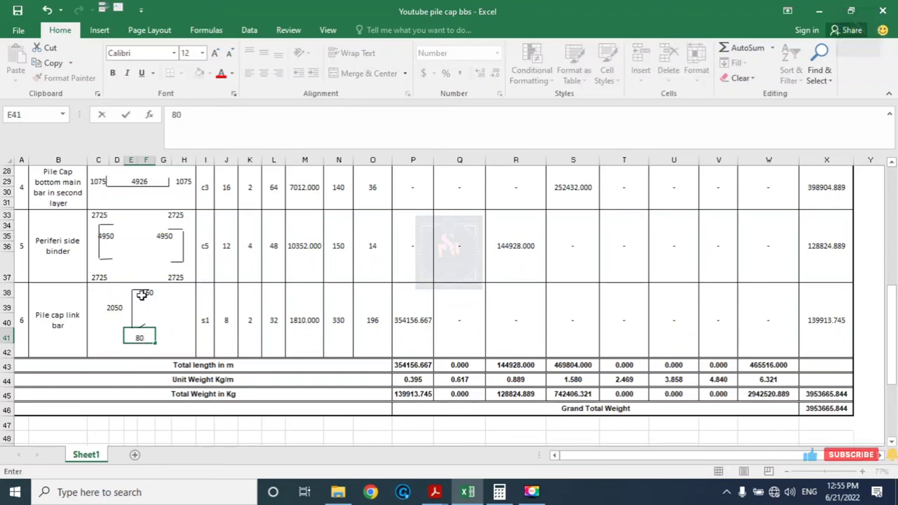
{"action": "left_click", "coordinate": [146, 298]}
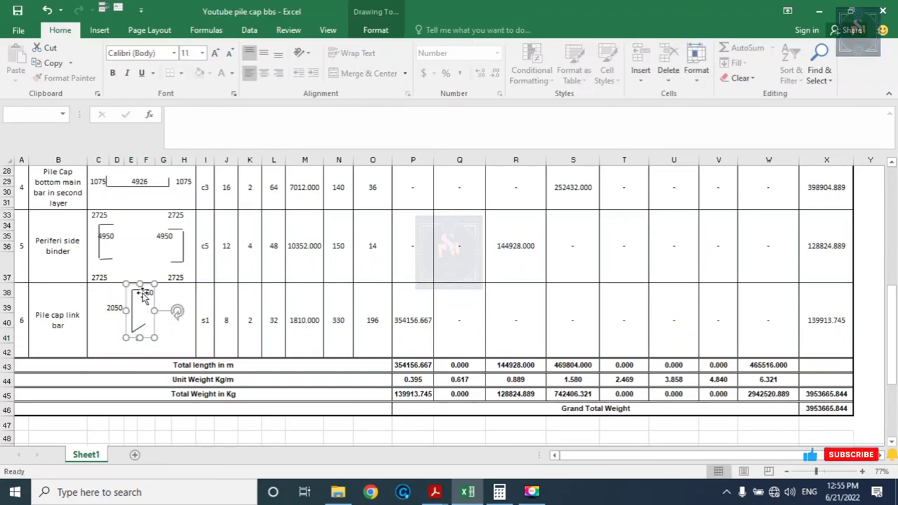
{"action": "left_click", "coordinate": [148, 291]}
{"action": "left_click", "coordinate": [144, 294]}
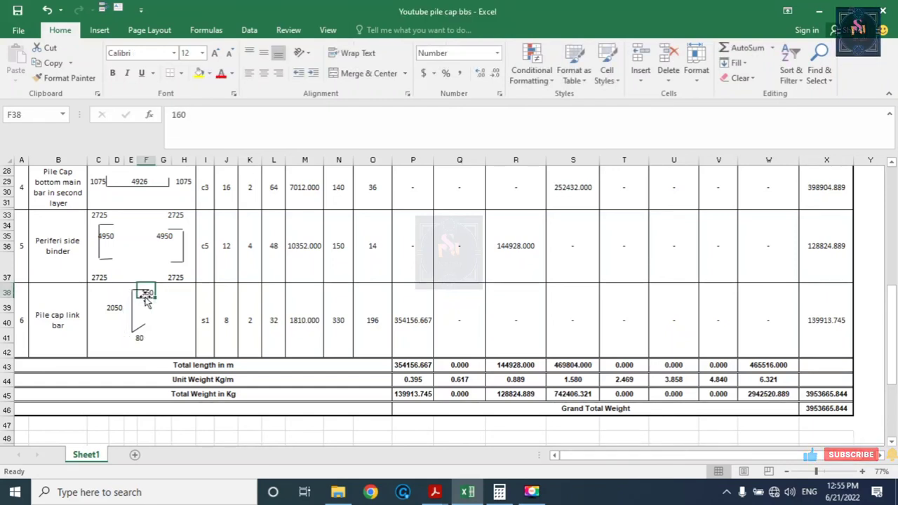
{"action": "type", "text": "80"}
{"action": "left_click", "coordinate": [204, 329]}
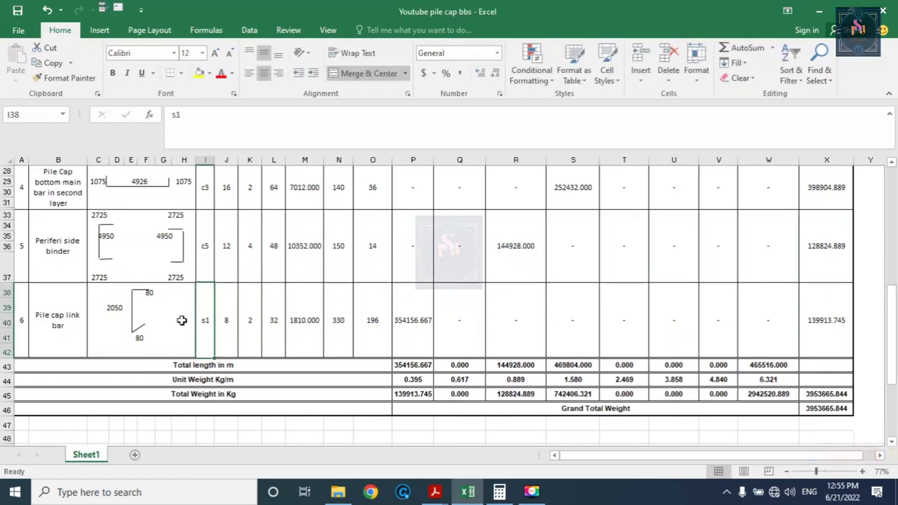
Set the link bar spacing in N38 to 0 and its cut lengths in O38 to 236.
{"action": "left_click", "coordinate": [339, 321]}
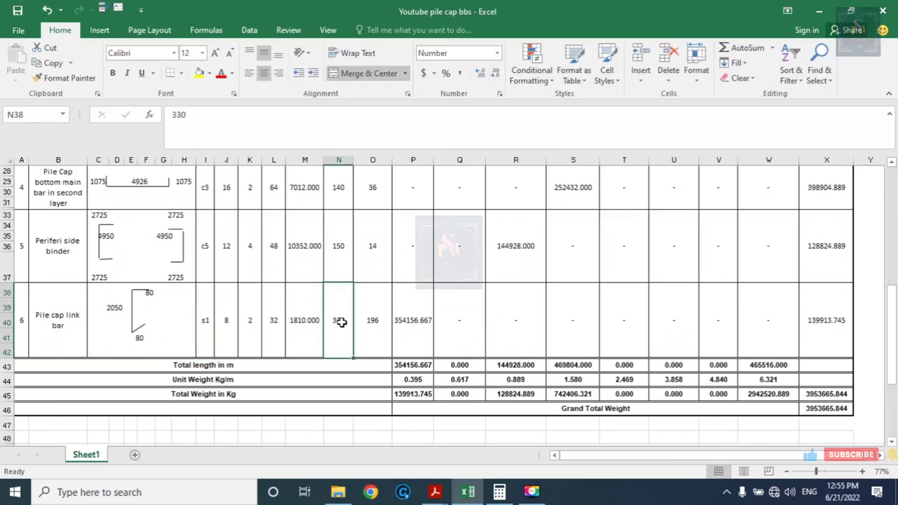
{"action": "type", "text": "0"}
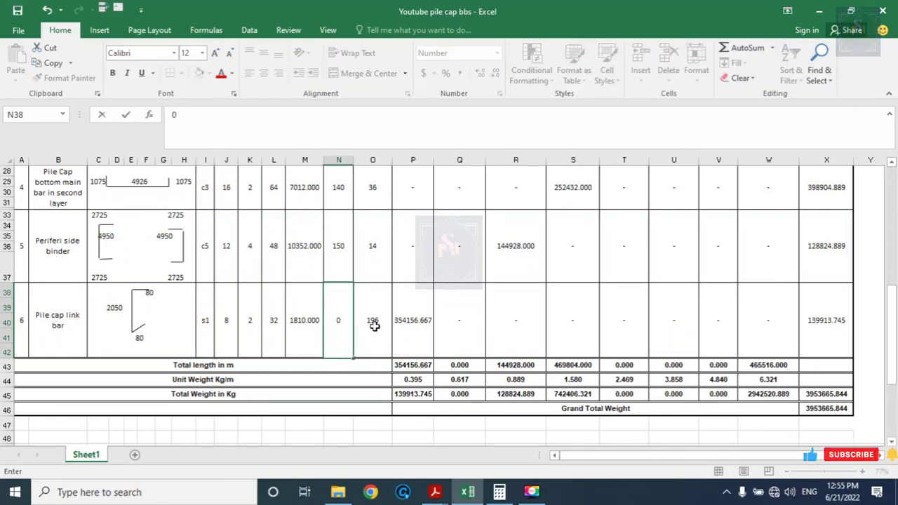
{"action": "left_click", "coordinate": [374, 321]}
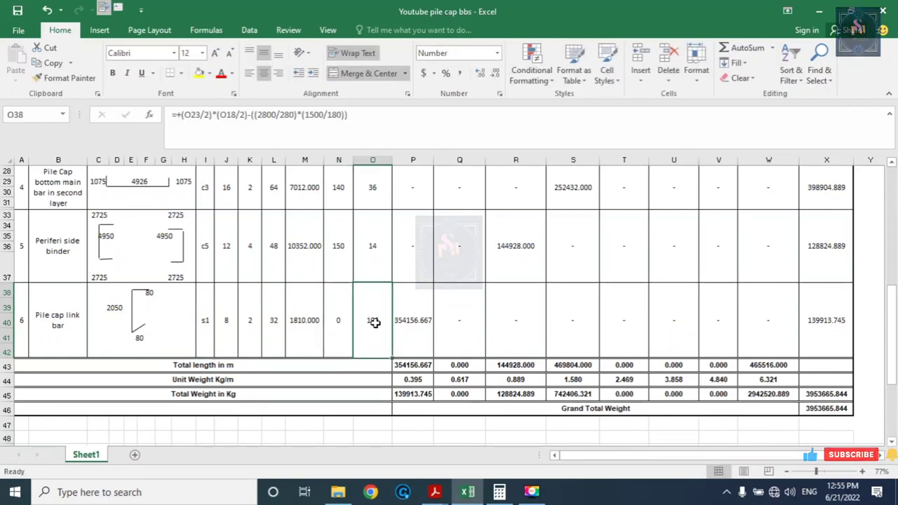
{"action": "left_click", "coordinate": [771, 500]}
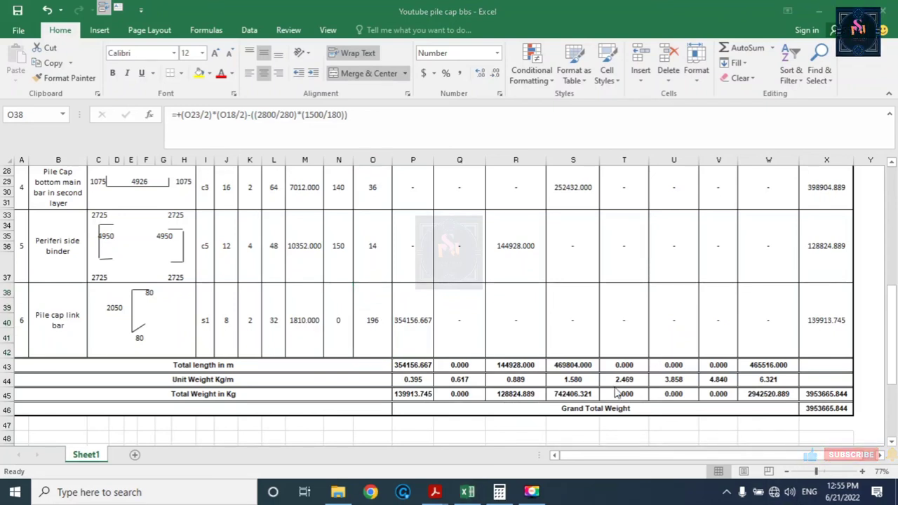
{"action": "left_click", "coordinate": [375, 321]}
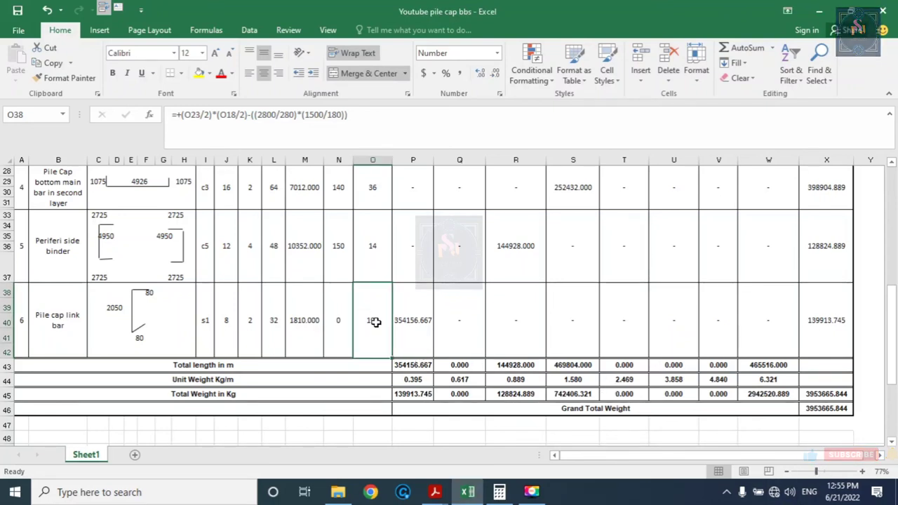
{"action": "type", "text": "223"}
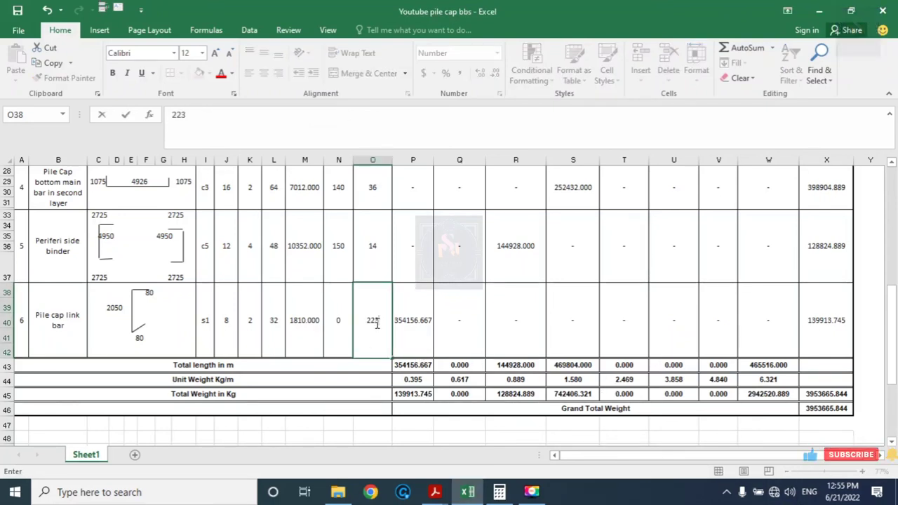
{"action": "key", "text": "BackSpace"}
{"action": "key", "text": "BackSpace"}
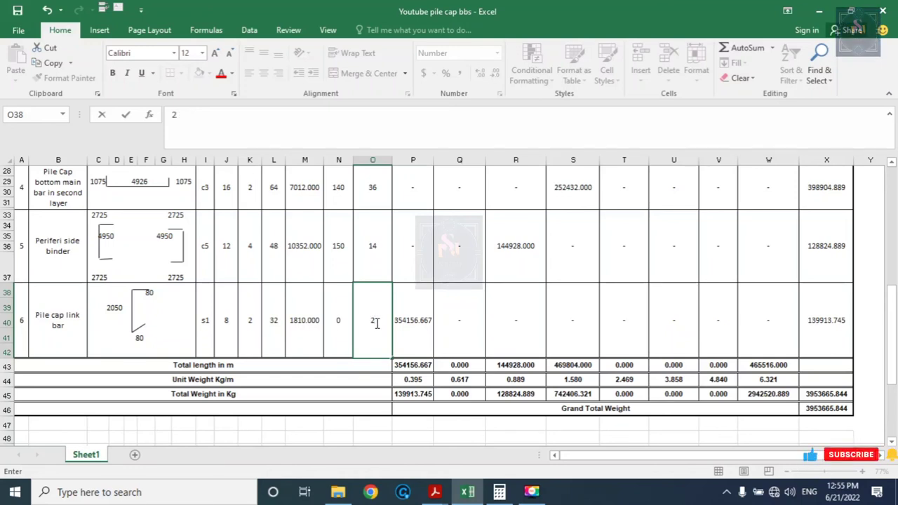
{"action": "type", "text": "36"}
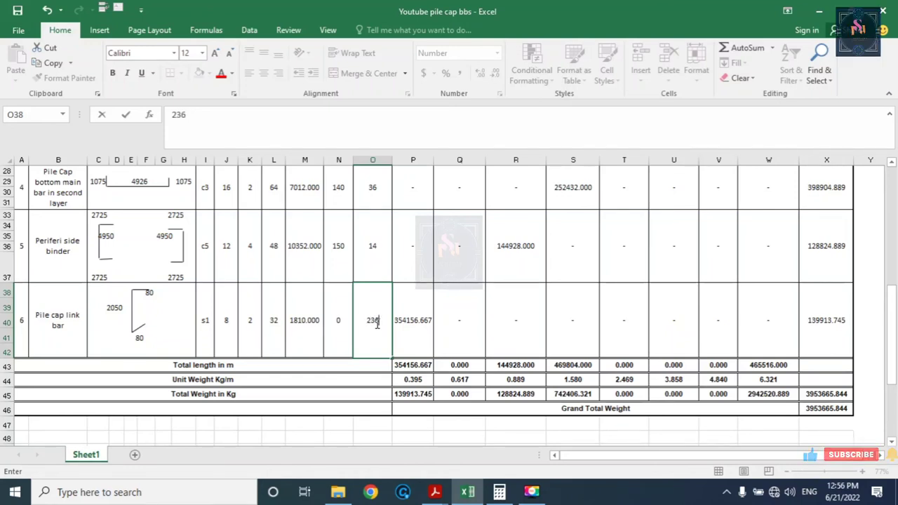
{"action": "left_click", "coordinate": [441, 305]}
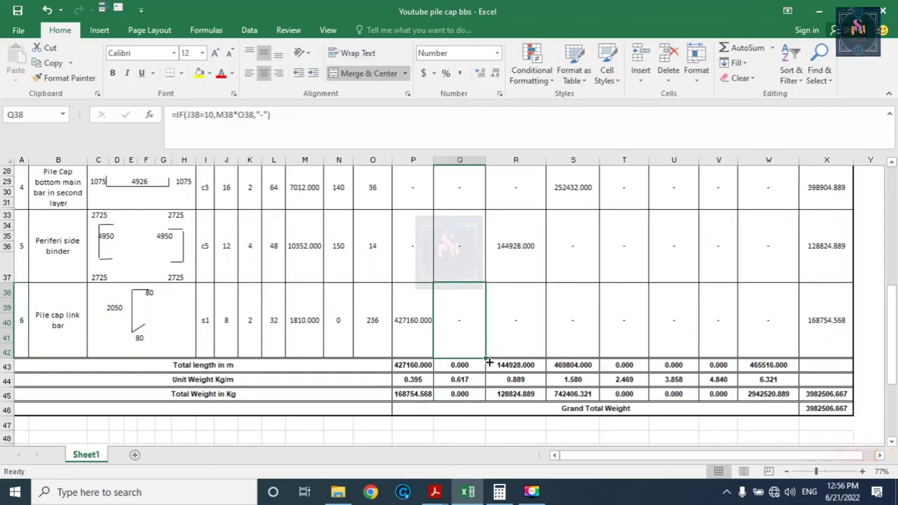
{"action": "scroll", "coordinate": [499, 372], "scroll_direction": "down", "scroll_amount": 1}
{"action": "scroll", "coordinate": [519, 378], "scroll_direction": "down", "scroll_amount": 1}
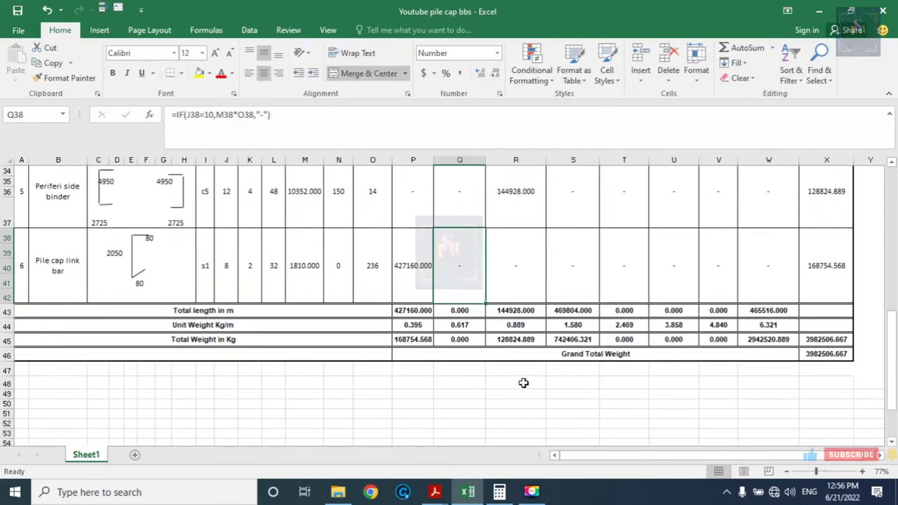
{"action": "scroll", "coordinate": [523, 382], "scroll_direction": "up", "scroll_amount": 2}
{"action": "scroll", "coordinate": [525, 368], "scroll_direction": "up", "scroll_amount": 9}
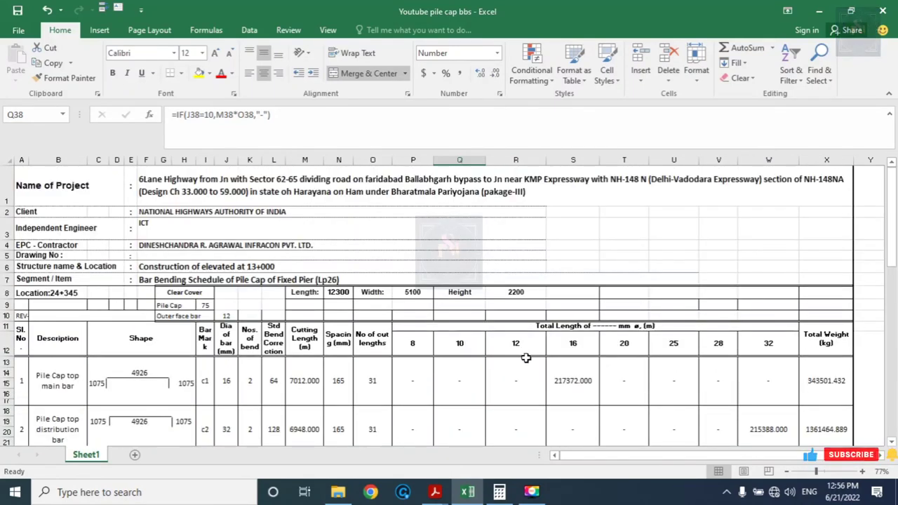
{"action": "scroll", "coordinate": [515, 333], "scroll_direction": "down", "scroll_amount": 4}
{"action": "scroll", "coordinate": [511, 326], "scroll_direction": "down", "scroll_amount": 5}
{"action": "scroll", "coordinate": [511, 327], "scroll_direction": "down", "scroll_amount": 3}
{"action": "scroll", "coordinate": [511, 327], "scroll_direction": "up", "scroll_amount": 5}
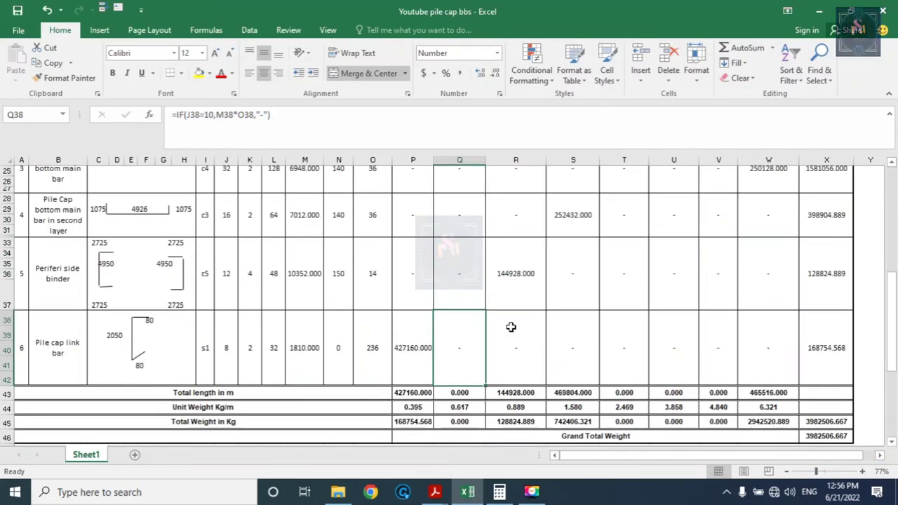
{"action": "scroll", "coordinate": [510, 327], "scroll_direction": "up", "scroll_amount": 4}
{"action": "scroll", "coordinate": [510, 327], "scroll_direction": "up", "scroll_amount": 3}
{"action": "scroll", "coordinate": [510, 327], "scroll_direction": "down", "scroll_amount": 4}
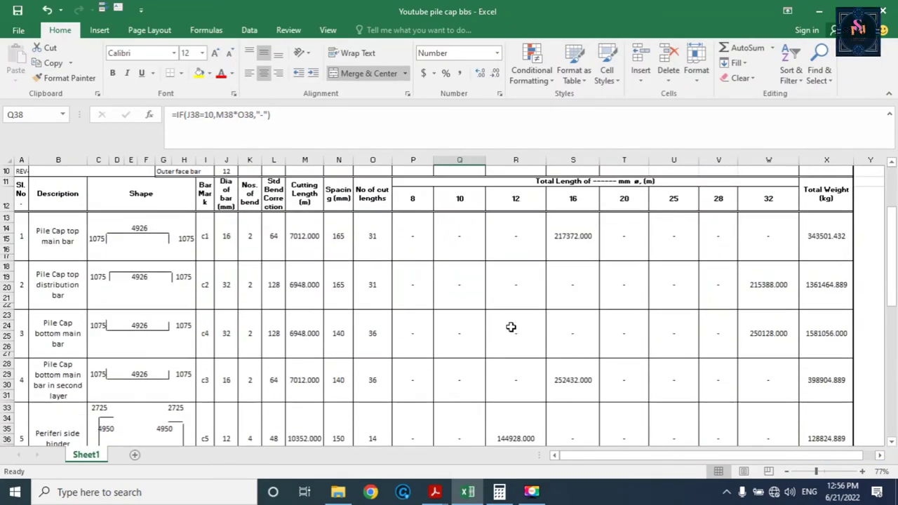
{"action": "scroll", "coordinate": [511, 327], "scroll_direction": "down", "scroll_amount": 2}
{"action": "scroll", "coordinate": [510, 330], "scroll_direction": "down", "scroll_amount": 4}
{"action": "scroll", "coordinate": [511, 335], "scroll_direction": "down", "scroll_amount": 2}
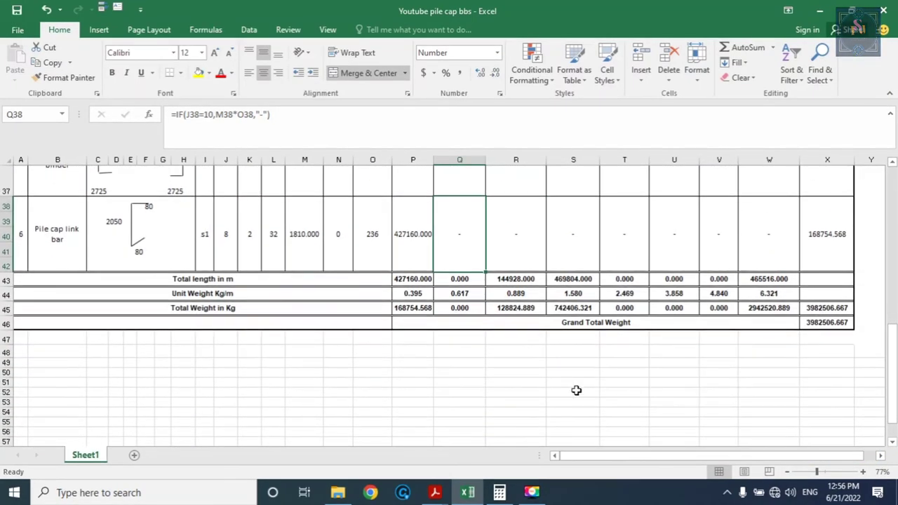